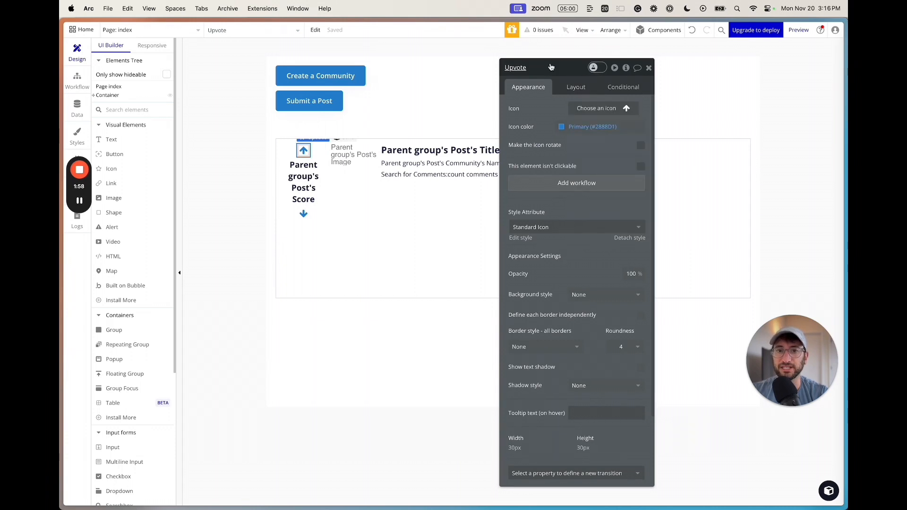
Step: Set the Upvote icon's color to #000000
{"action": "left_click_drag", "start_coordinate": [578, 96], "coordinate": [617, 96]}
{"action": "left_click", "coordinate": [600, 128]}
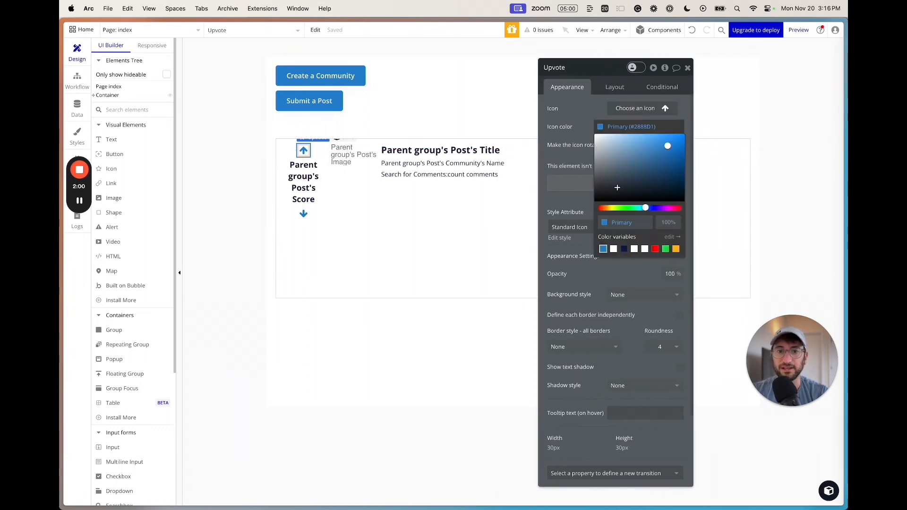
{"action": "left_click", "coordinate": [624, 249]}
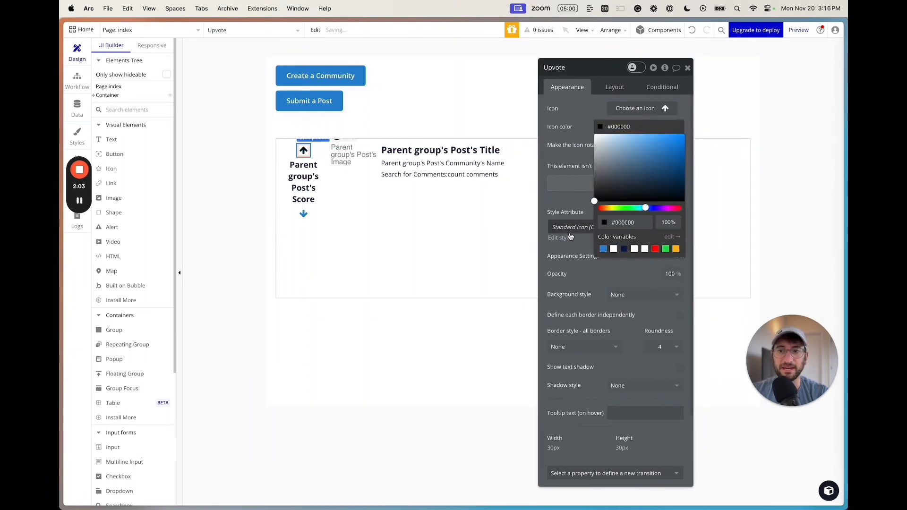
{"action": "left_click", "coordinate": [580, 133]}
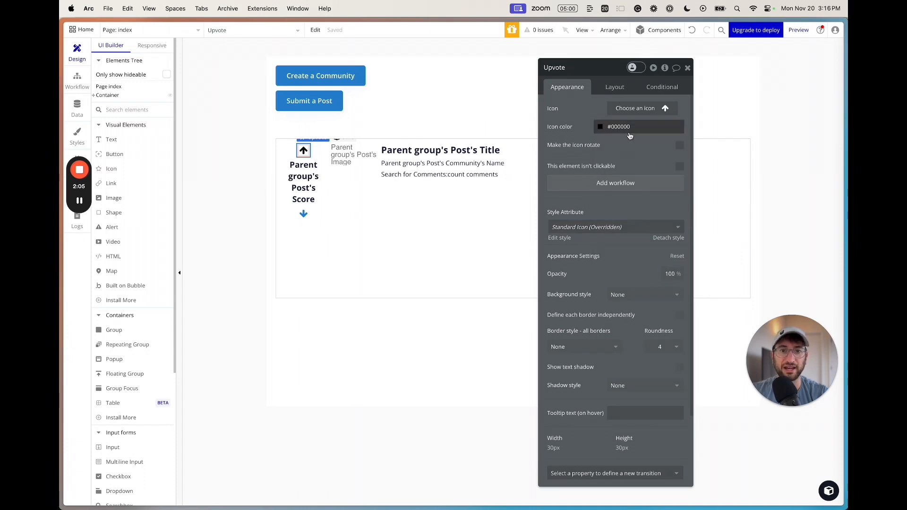
Step: Set the Downvote icon's color to #000000 to match the upvote arrow
{"action": "left_click", "coordinate": [303, 213]}
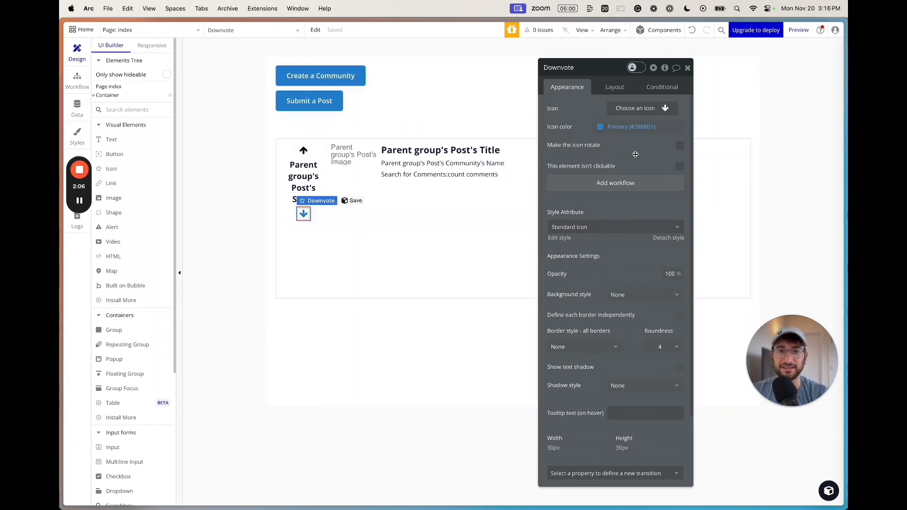
{"action": "left_click", "coordinate": [601, 127]}
{"action": "left_click_drag", "start_coordinate": [615, 160], "coordinate": [515, 284]}
{"action": "left_click", "coordinate": [494, 277]}
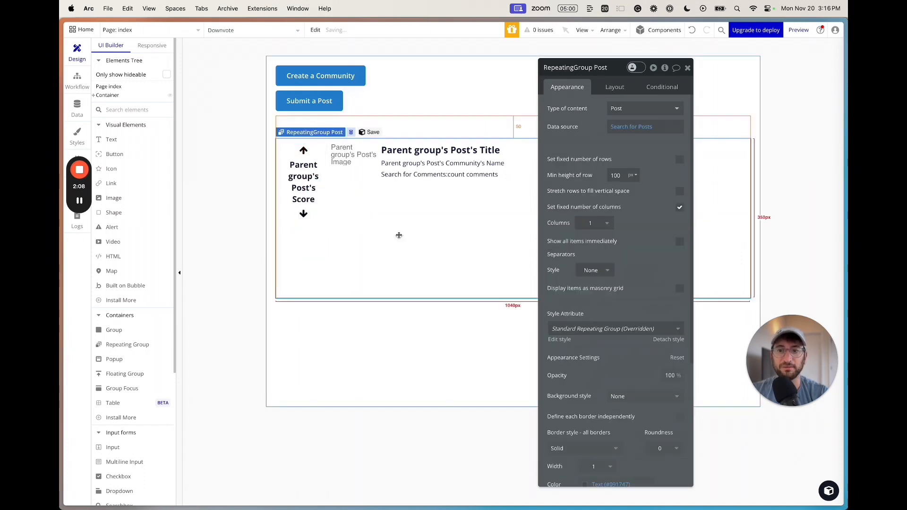
Step: Create a workflow for when the Upvote icon is clicked, with a "Make changes to thing" action
{"action": "left_click", "coordinate": [303, 150]}
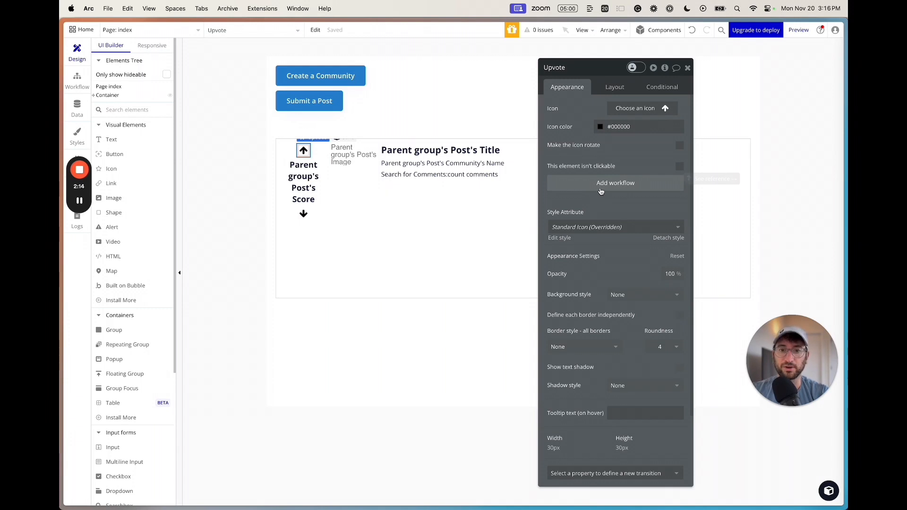
{"action": "left_click", "coordinate": [600, 188]}
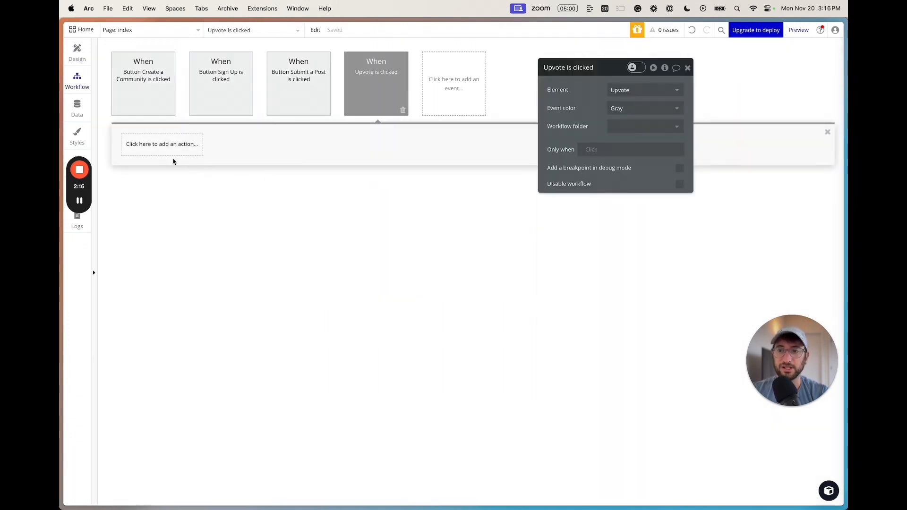
{"action": "left_click", "coordinate": [160, 155]}
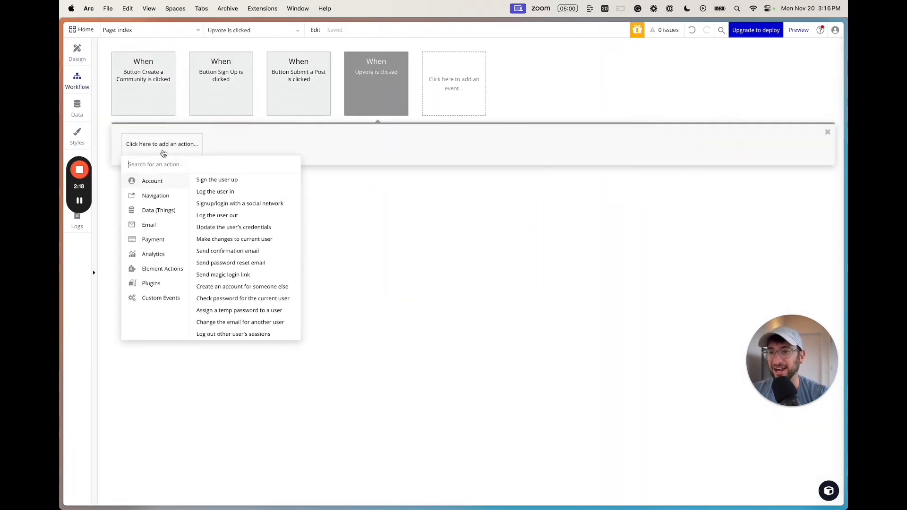
{"action": "type", "text": "make"}
{"action": "left_click", "coordinate": [185, 193]}
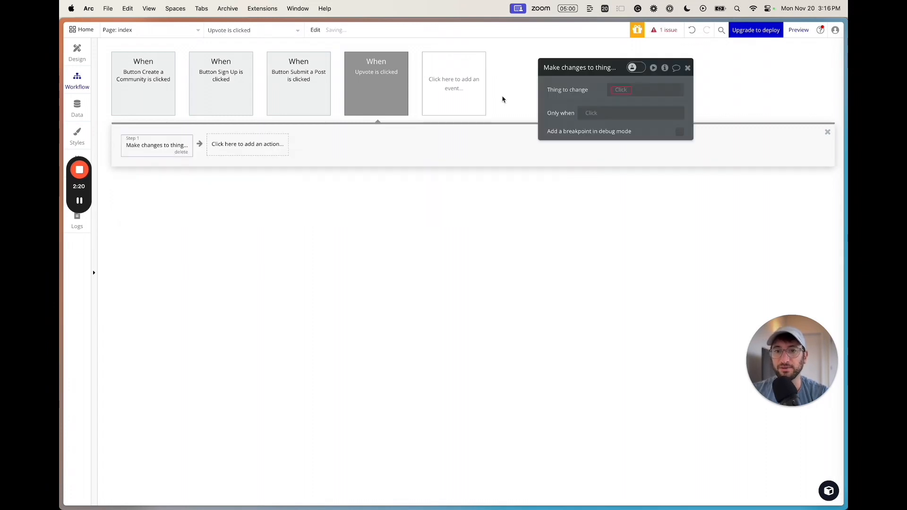
Step: Set the action's thing to change to Parent group's Post and check the Upvote/Downvote Group's data source
{"action": "left_click", "coordinate": [617, 89]}
{"action": "left_click", "coordinate": [640, 114]}
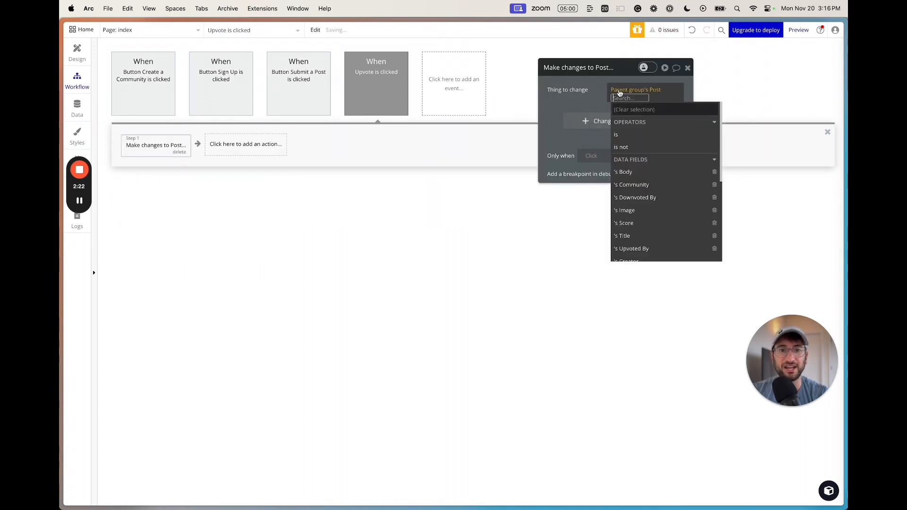
{"action": "left_click_drag", "start_coordinate": [581, 107], "coordinate": [485, 116]}
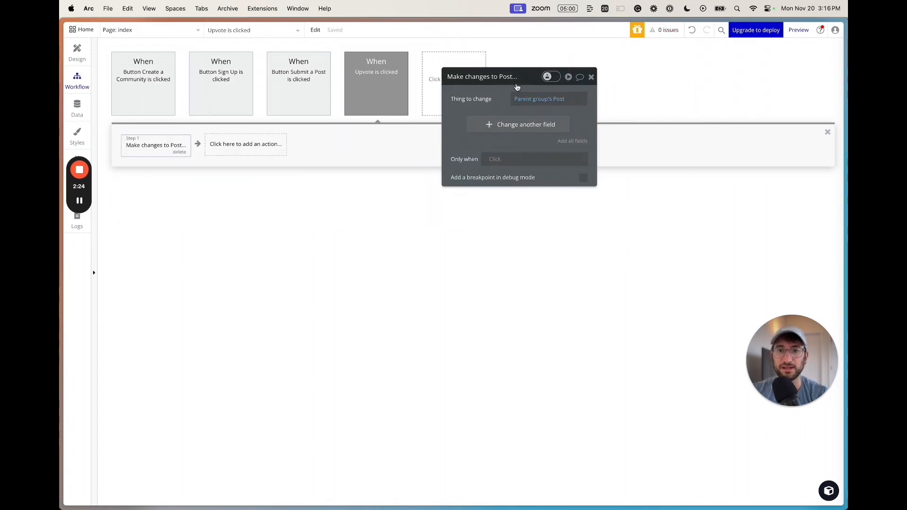
{"action": "left_click_drag", "start_coordinate": [519, 88], "coordinate": [565, 90]}
{"action": "left_click", "coordinate": [78, 53]}
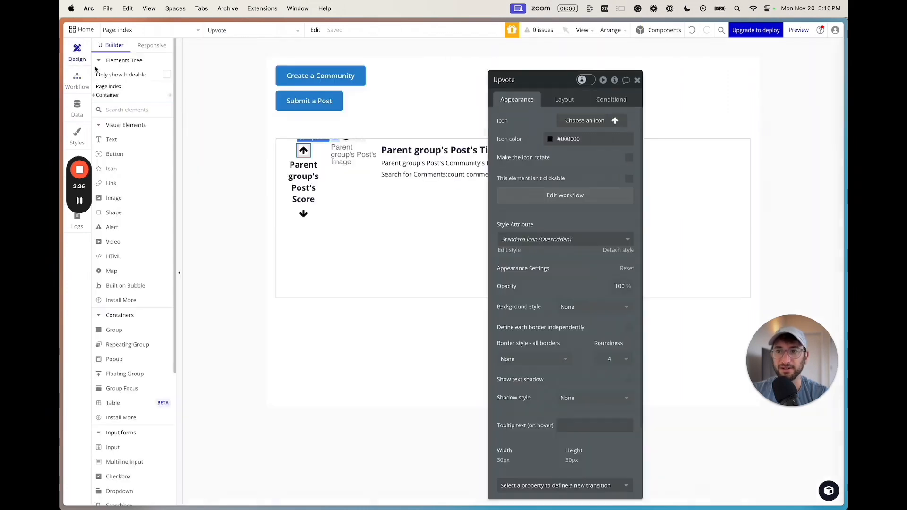
{"action": "left_click", "coordinate": [319, 155]}
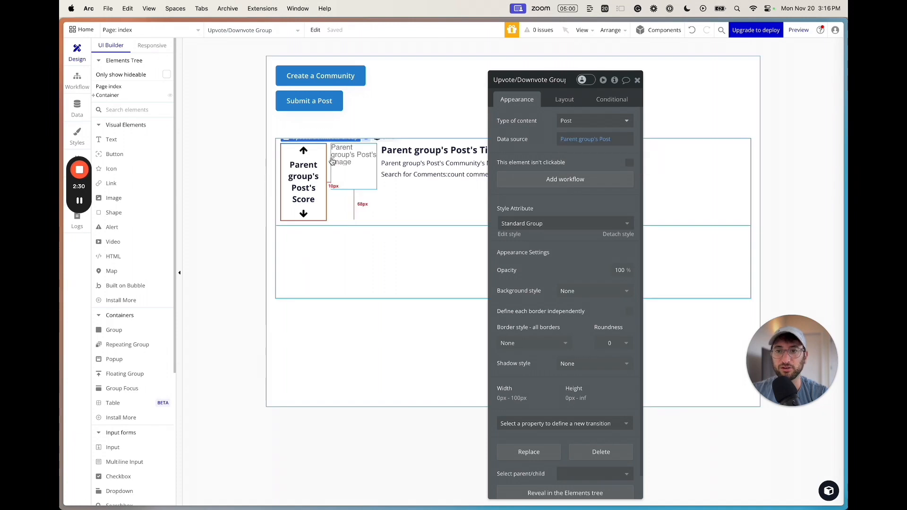
{"action": "left_click", "coordinate": [303, 150]}
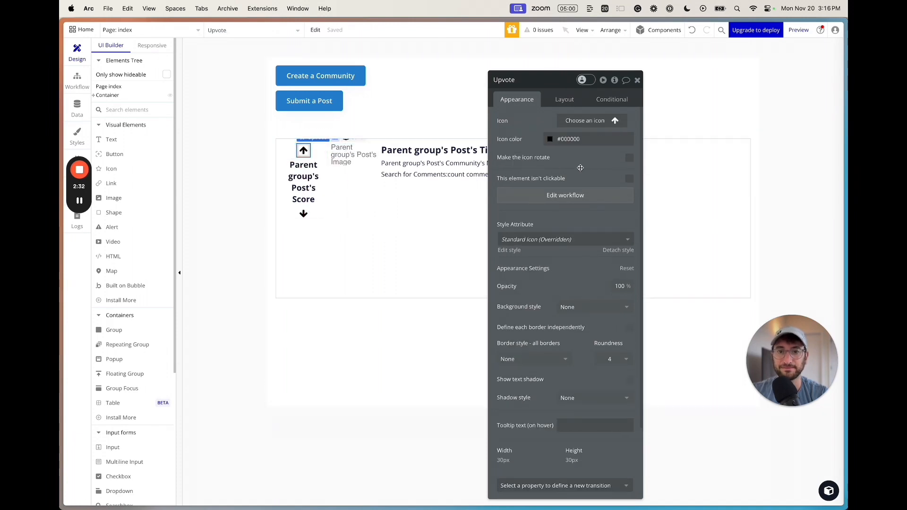
{"action": "left_click", "coordinate": [556, 194]}
Step: Add a field change to the upvote action that adds Current User to the post's Upvoted By list
{"action": "left_click", "coordinate": [561, 127]}
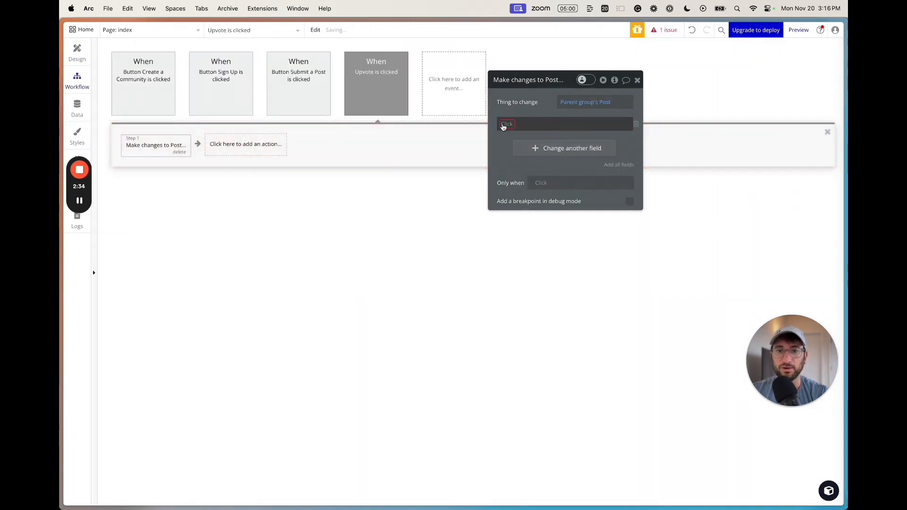
{"action": "left_click", "coordinate": [502, 124]}
{"action": "left_click", "coordinate": [516, 217]}
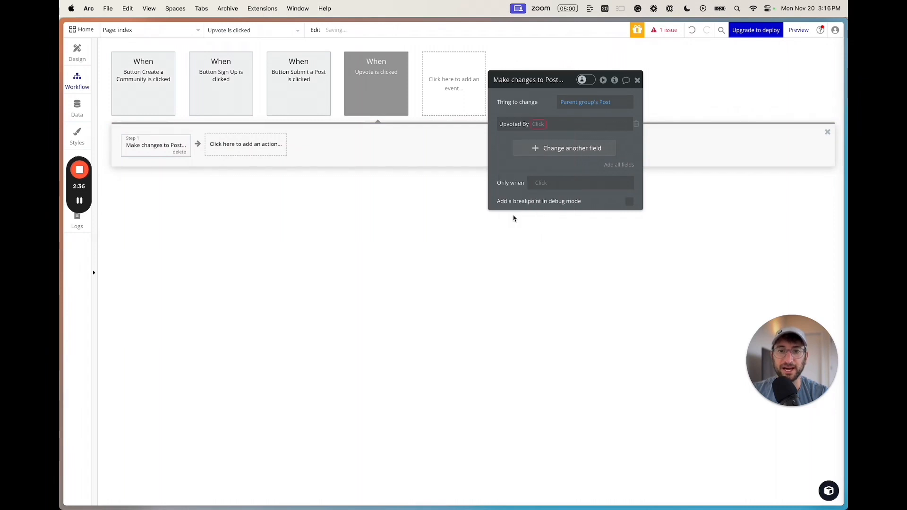
{"action": "left_click", "coordinate": [536, 119]}
{"action": "left_click", "coordinate": [547, 134]}
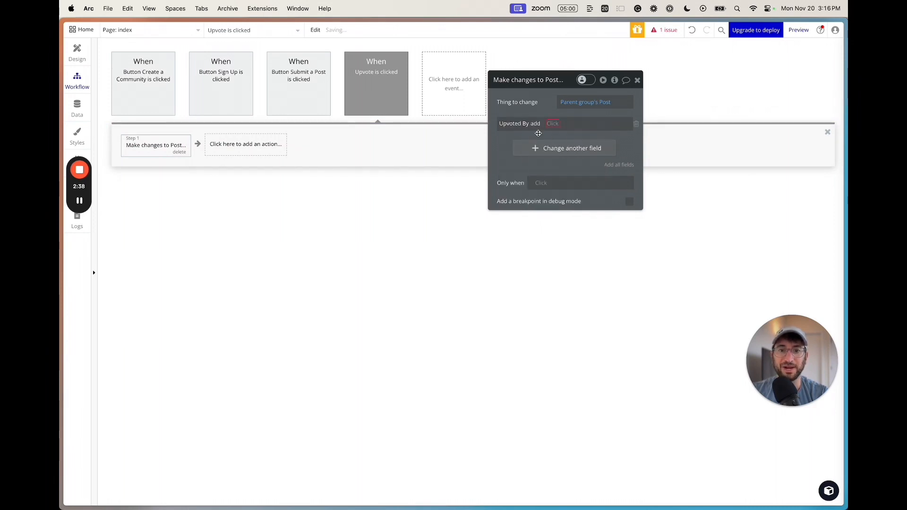
{"action": "left_click", "coordinate": [550, 123]}
{"action": "type", "text": "cur"}
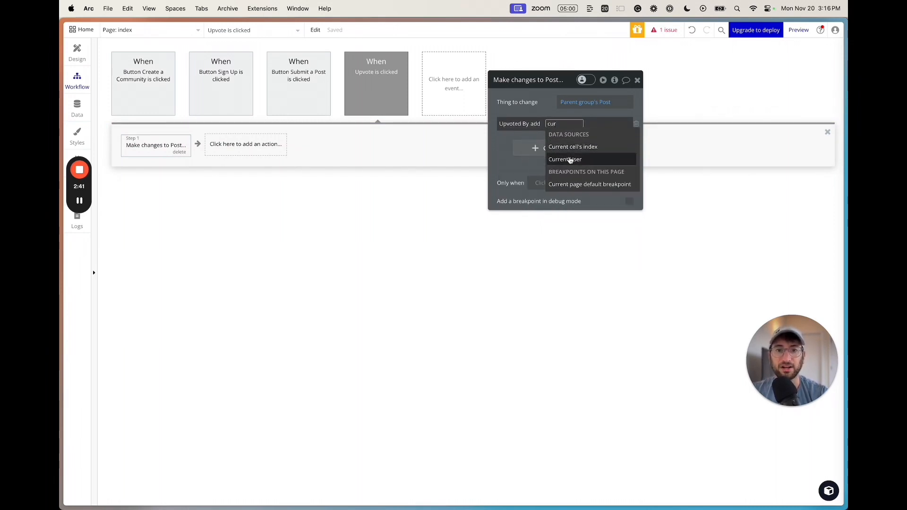
{"action": "left_click", "coordinate": [572, 159]}
{"action": "left_click", "coordinate": [505, 144]}
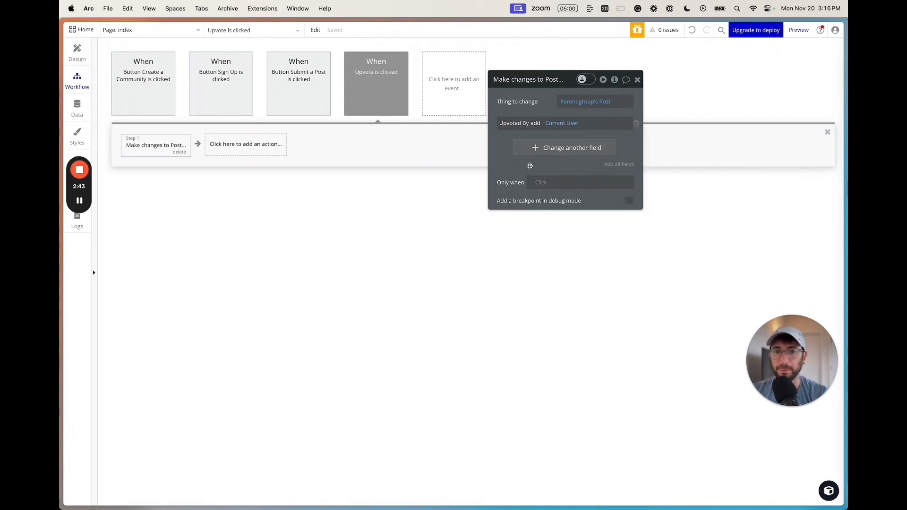
Step: Add a second field change that removes Current User from the post's Downvoted By list
{"action": "left_click", "coordinate": [531, 151]}
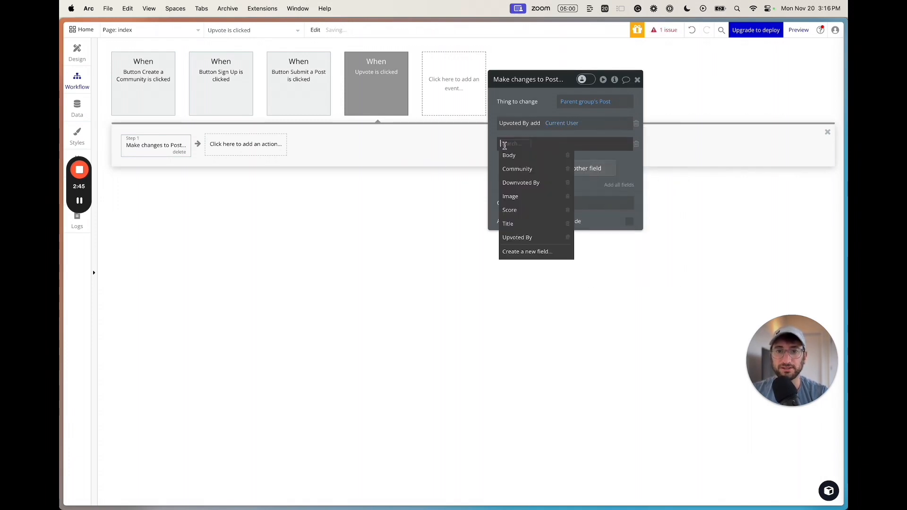
{"action": "left_click", "coordinate": [519, 183]}
{"action": "left_click", "coordinate": [548, 143]}
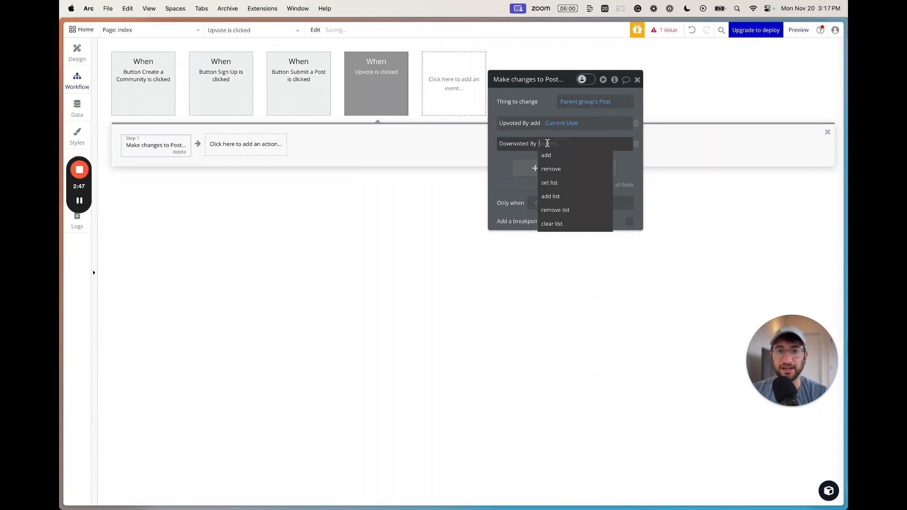
{"action": "left_click", "coordinate": [551, 169]}
{"action": "type", "text": "cur"}
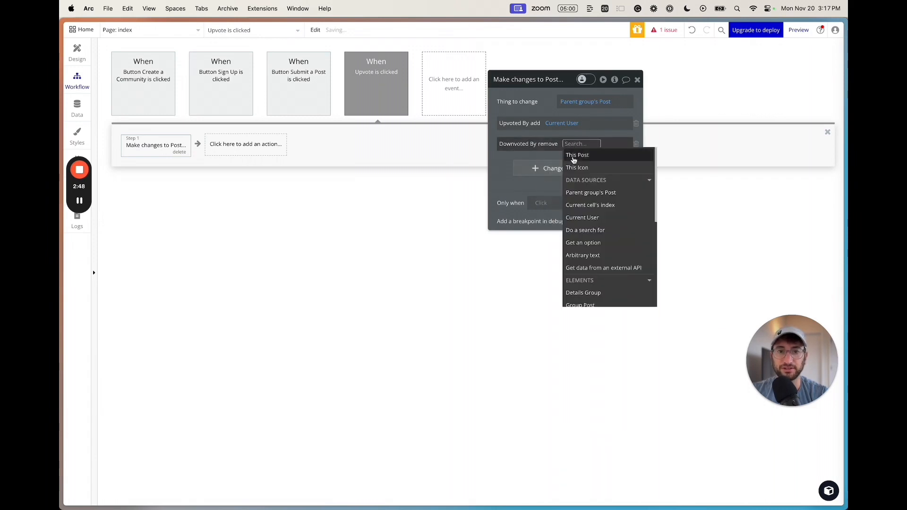
{"action": "left_click", "coordinate": [597, 179]}
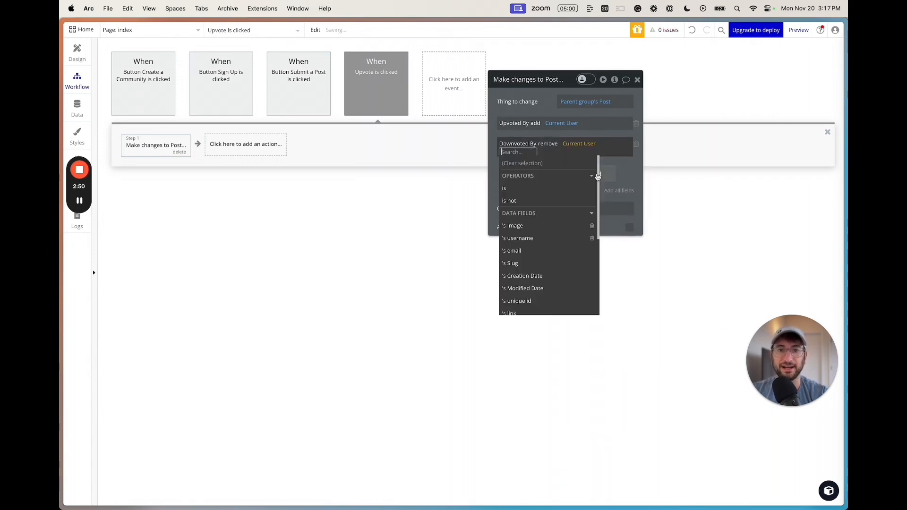
{"action": "left_click", "coordinate": [622, 168]}
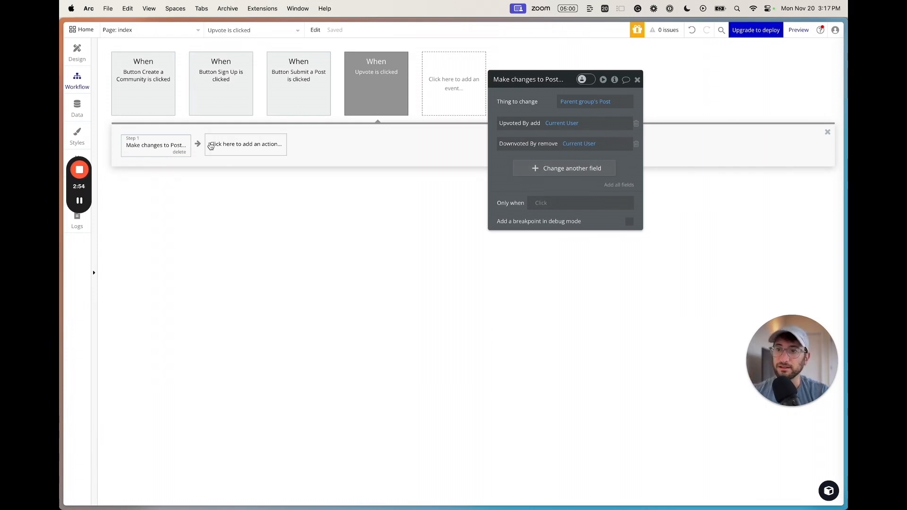
{"action": "left_click", "coordinate": [228, 147]}
{"action": "type", "text": "asdf"}
{"action": "key", "text": "super+a"}
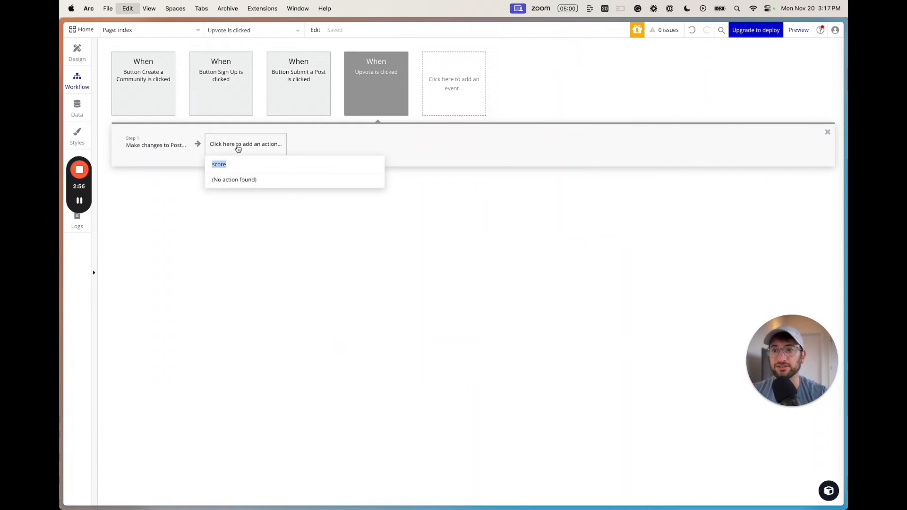
{"action": "key", "text": "BackSpace"}
{"action": "left_click", "coordinate": [162, 152]}
Step: Add a third field change that sets Score to Parent group's Post's Score + 1
{"action": "left_click", "coordinate": [566, 170]}
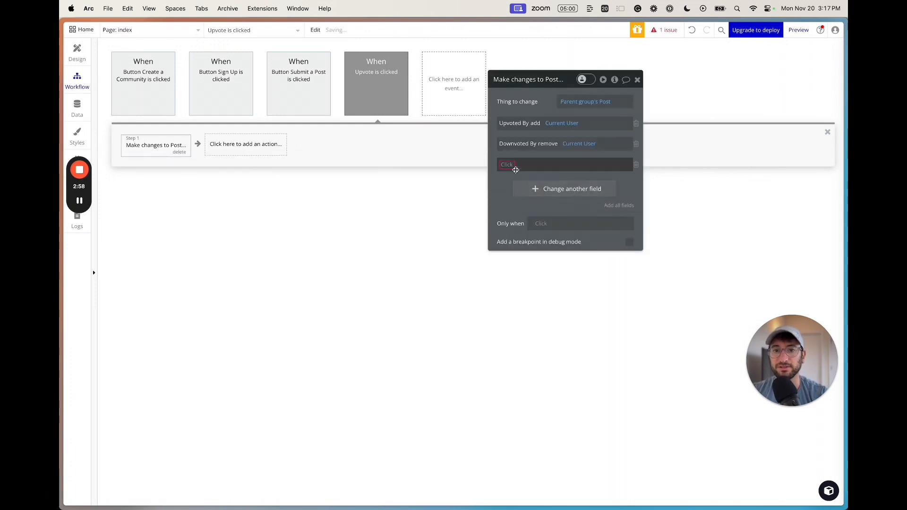
{"action": "left_click", "coordinate": [508, 171]}
{"action": "left_click", "coordinate": [513, 180]}
{"action": "left_click", "coordinate": [533, 166]}
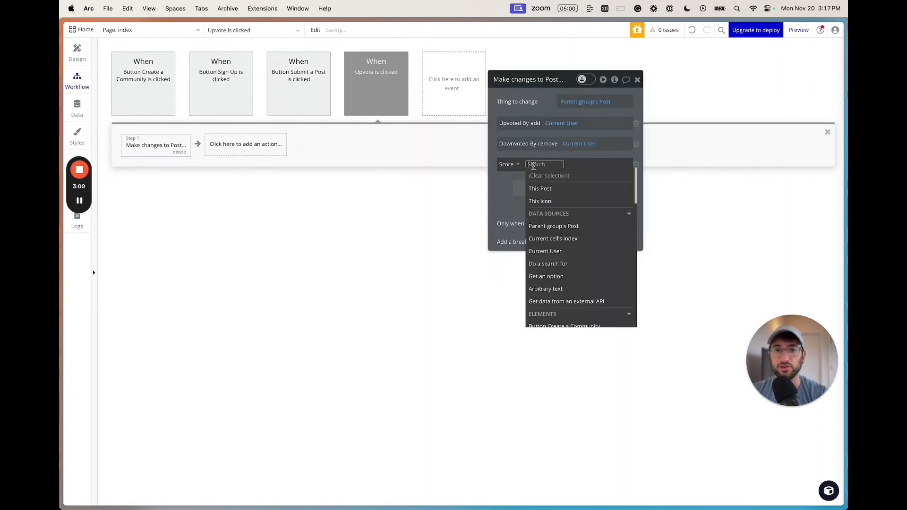
{"action": "left_click", "coordinate": [553, 226]}
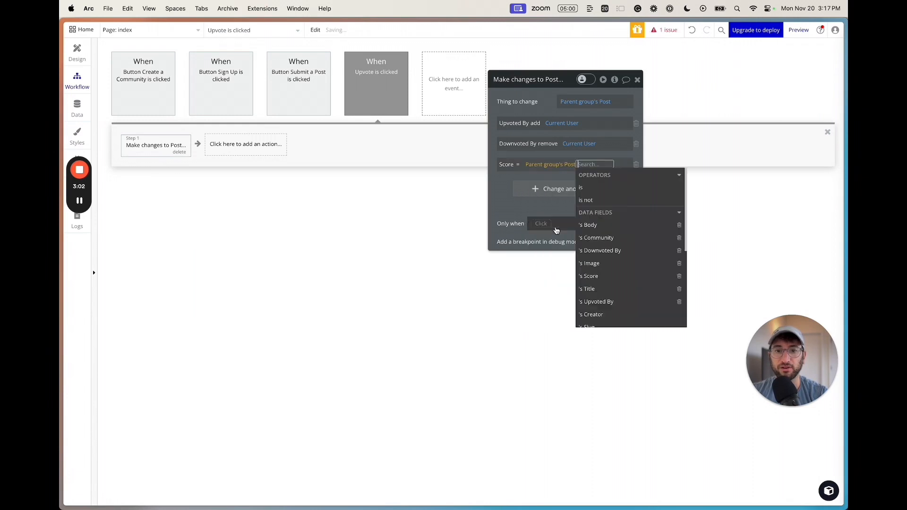
{"action": "type", "text": "score"}
{"action": "left_click", "coordinate": [598, 194]}
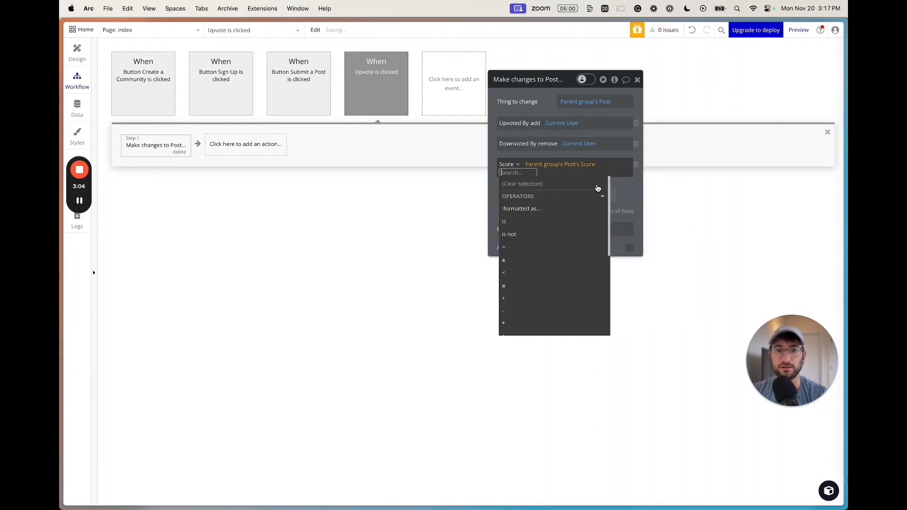
{"action": "type", "text": "+"}
{"action": "left_click", "coordinate": [530, 198]}
{"action": "type", "text": "1"}
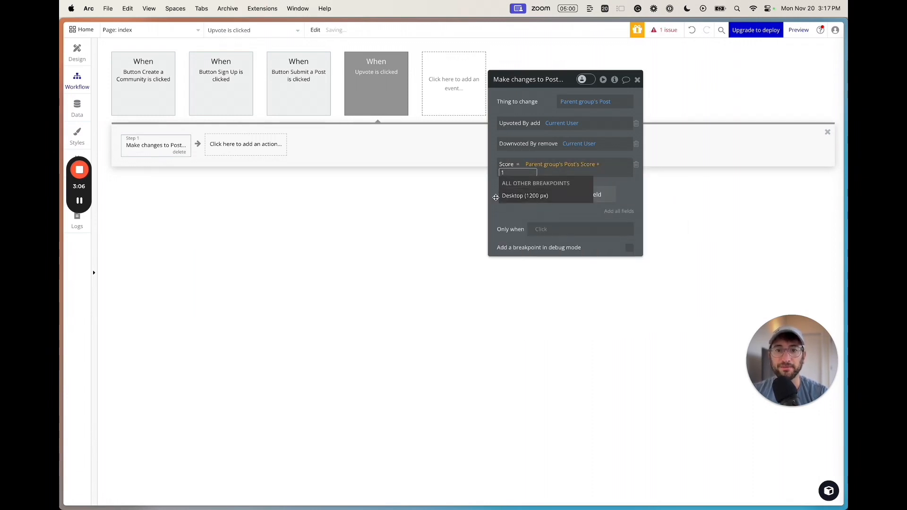
{"action": "key", "text": "Return"}
{"action": "left_click", "coordinate": [494, 216]}
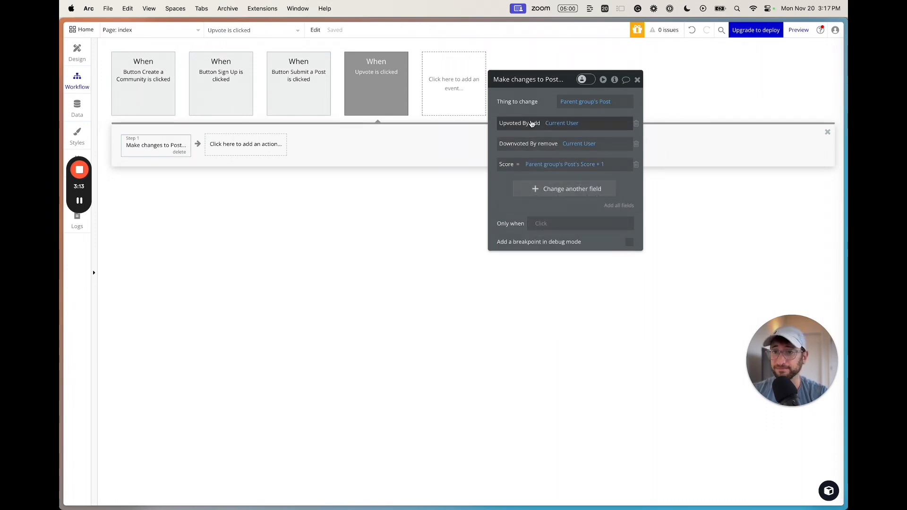
Step: Create a workflow for the Downvote icon with a Make changes to thing action that targets Parent group's Post
{"action": "left_click", "coordinate": [83, 55]}
{"action": "left_click", "coordinate": [304, 214]}
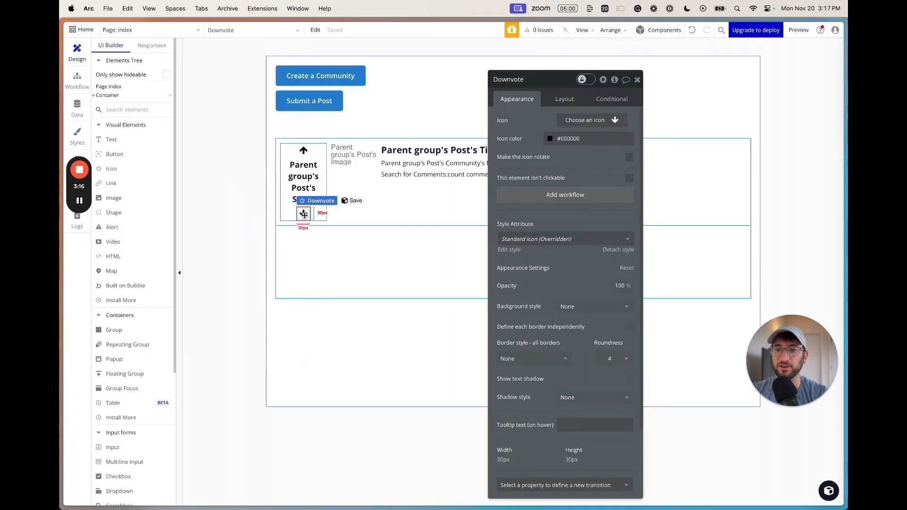
{"action": "left_click", "coordinate": [557, 201]}
{"action": "left_click", "coordinate": [160, 149]}
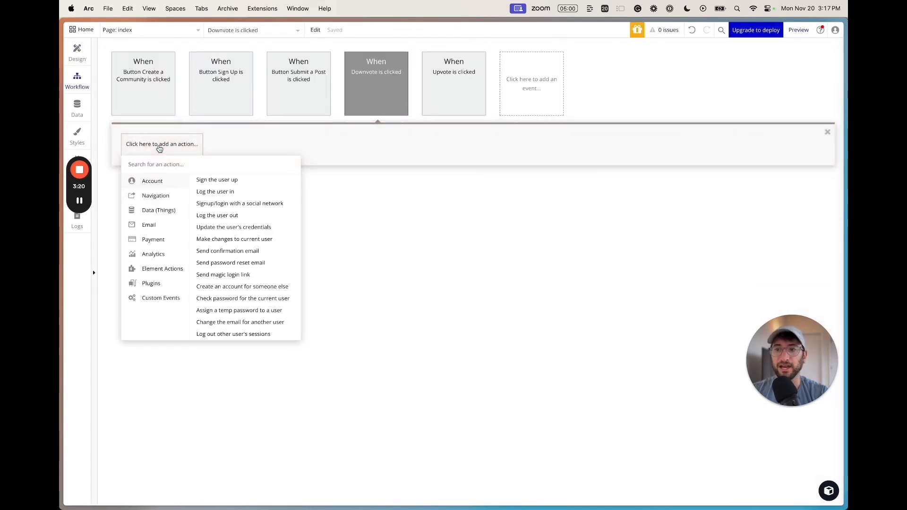
{"action": "type", "text": "make"}
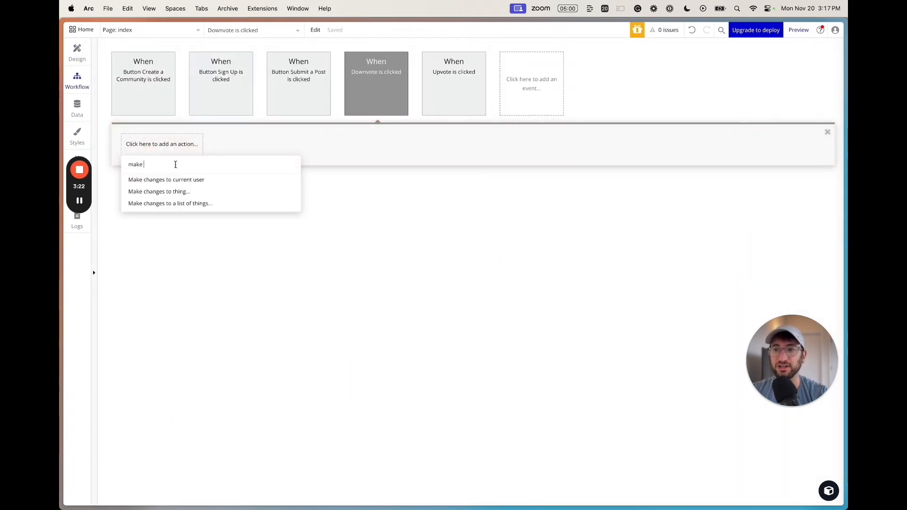
{"action": "left_click", "coordinate": [174, 193]}
{"action": "left_click", "coordinate": [574, 101]}
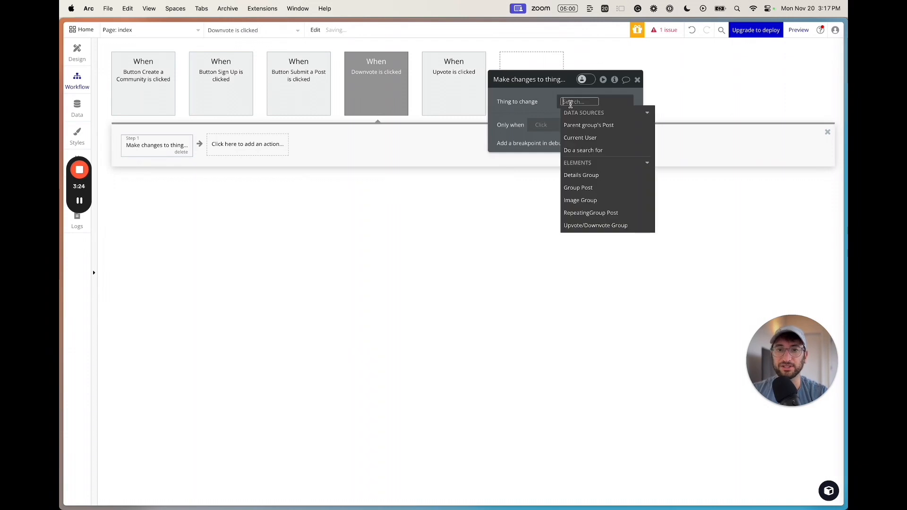
{"action": "left_click", "coordinate": [586, 123]}
Step: Add a field change to the downvote action that adds Current User to the post's Downvoted By list
{"action": "left_click", "coordinate": [537, 129]}
{"action": "left_click", "coordinate": [506, 126]}
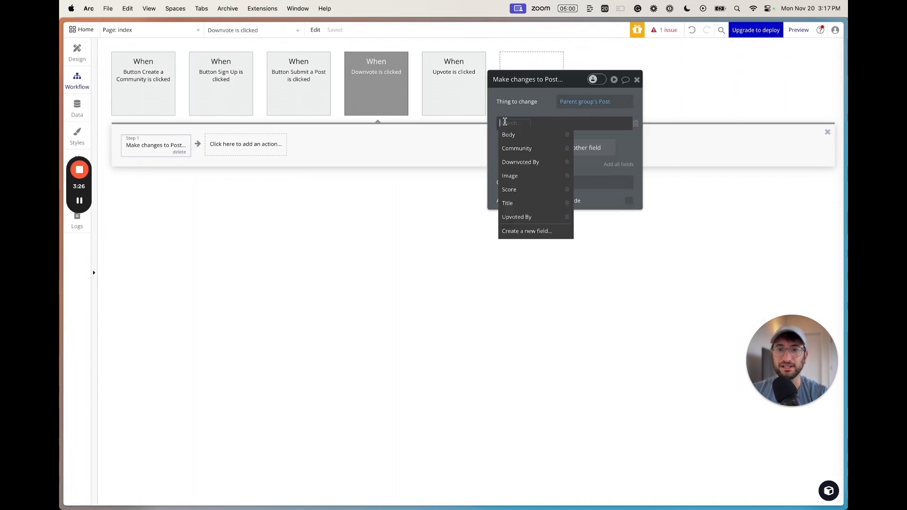
{"action": "left_click", "coordinate": [522, 166]}
{"action": "left_click", "coordinate": [543, 123]}
{"action": "left_click", "coordinate": [550, 145]}
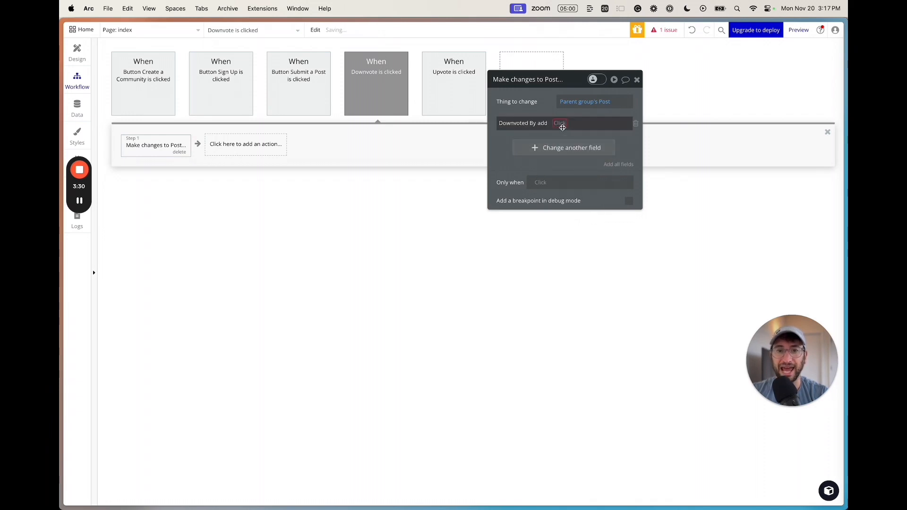
{"action": "left_click", "coordinate": [562, 126]}
{"action": "type", "text": "cur"}
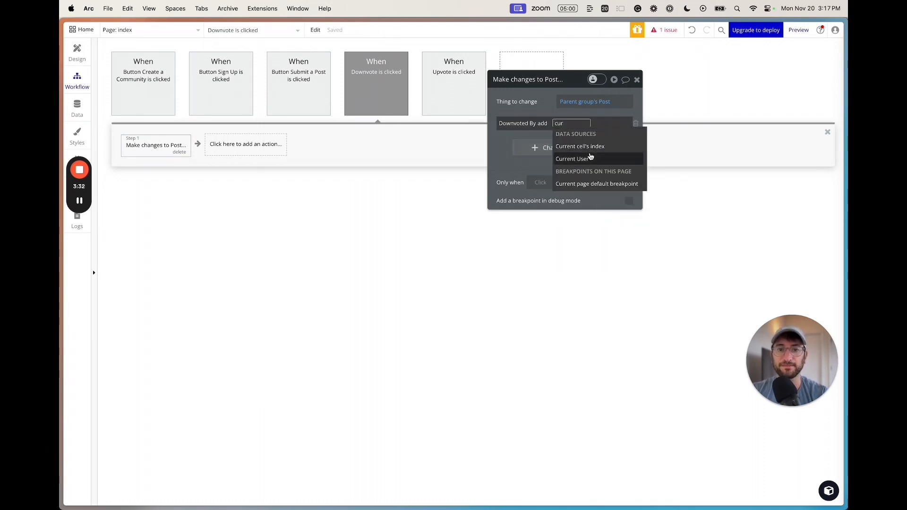
{"action": "left_click", "coordinate": [572, 159]}
Step: Add a second field change to the downvote action that removes Current User from the post's Upvoted By list
{"action": "left_click", "coordinate": [548, 147]}
{"action": "type", "text": "up"}
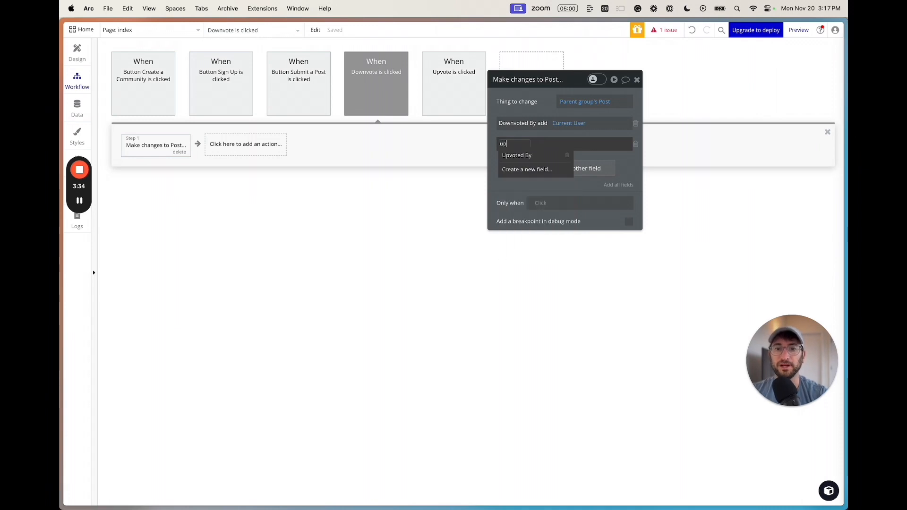
{"action": "left_click", "coordinate": [516, 154]}
{"action": "left_click", "coordinate": [544, 144]}
{"action": "left_click", "coordinate": [543, 171]}
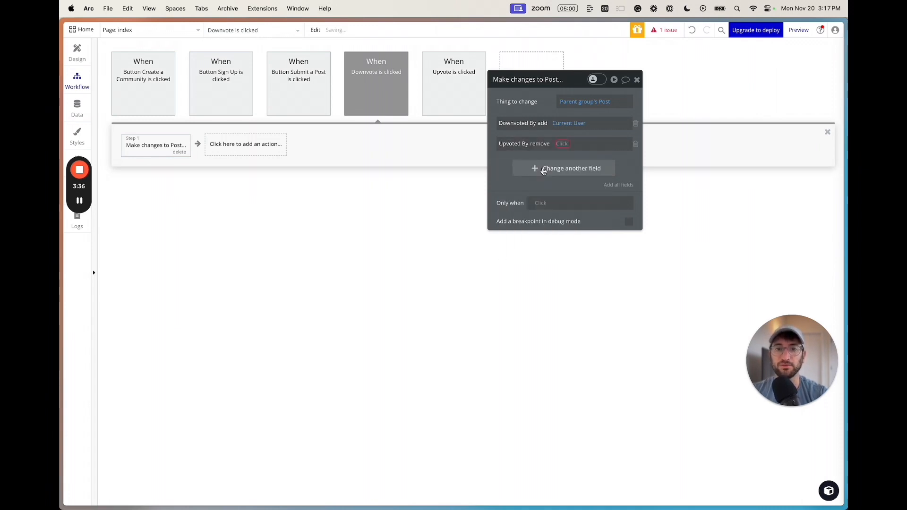
{"action": "left_click", "coordinate": [560, 144]}
{"action": "type", "text": "cur"}
{"action": "left_click", "coordinate": [574, 179]}
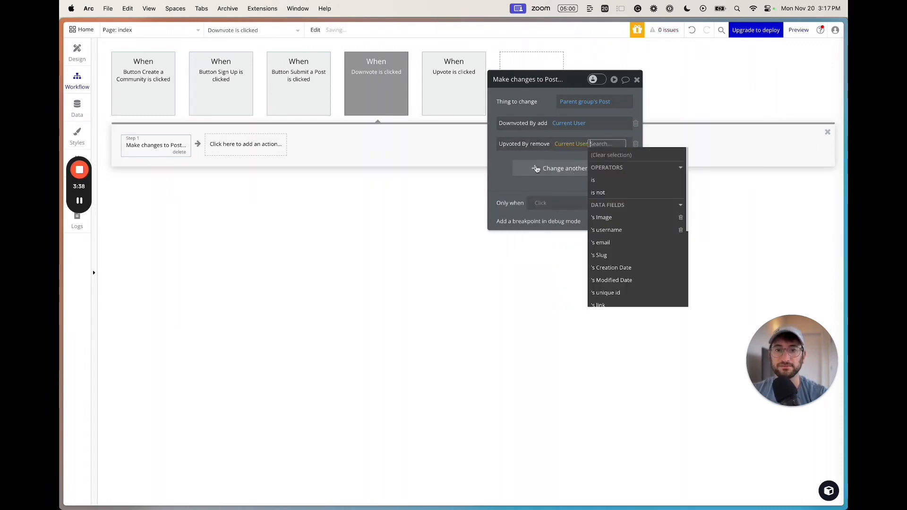
{"action": "left_click", "coordinate": [511, 168]}
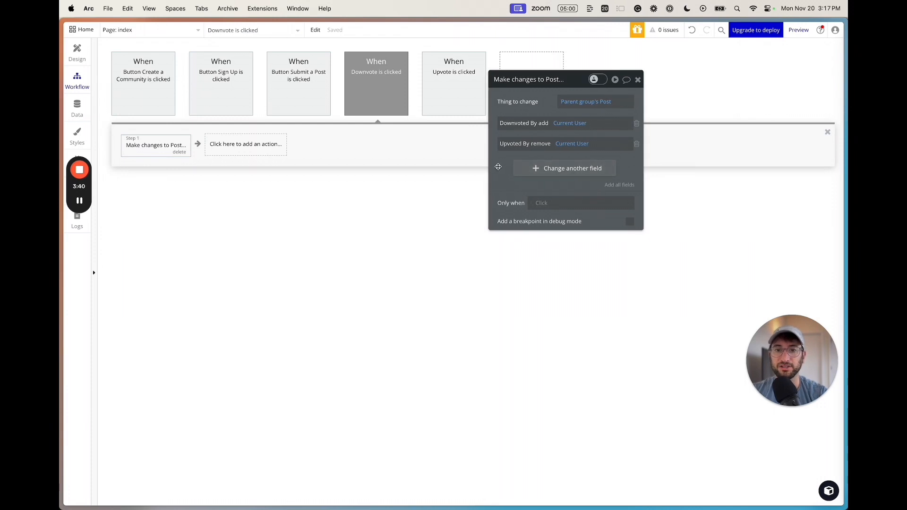
Step: Add a third field change to the downvote action that sets Score to Parent group's Post's Score - 1
{"action": "left_click", "coordinate": [517, 169]}
{"action": "type", "text": "scor"}
{"action": "left_click", "coordinate": [511, 177]}
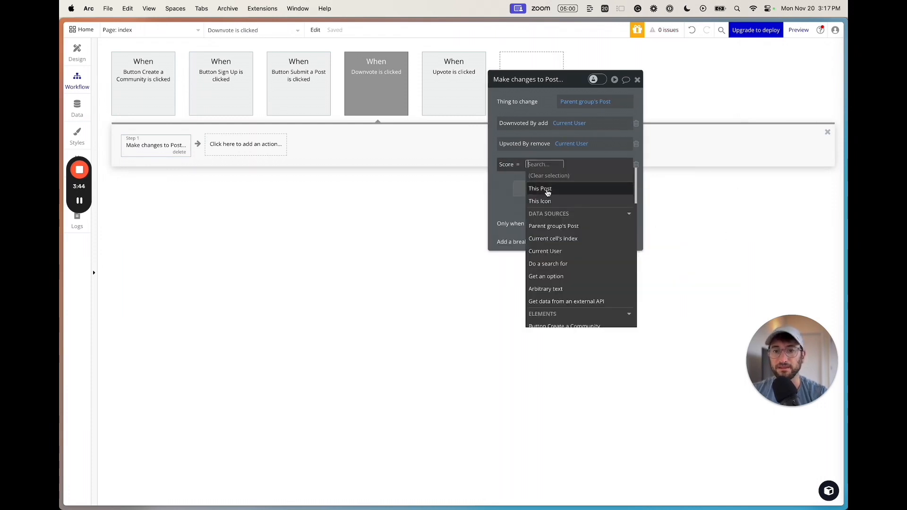
{"action": "type", "text": "a"}
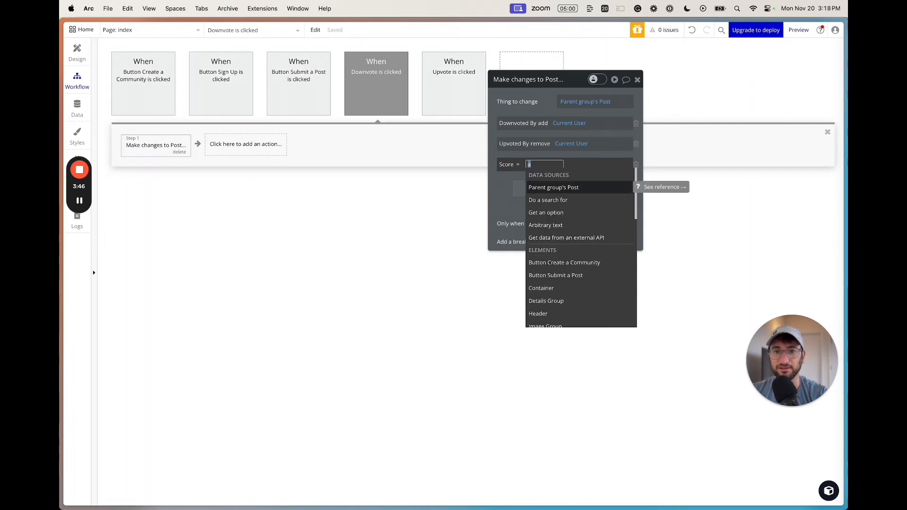
{"action": "type", "text": "par"}
{"action": "left_click", "coordinate": [549, 189]}
{"action": "type", "text": "sco"}
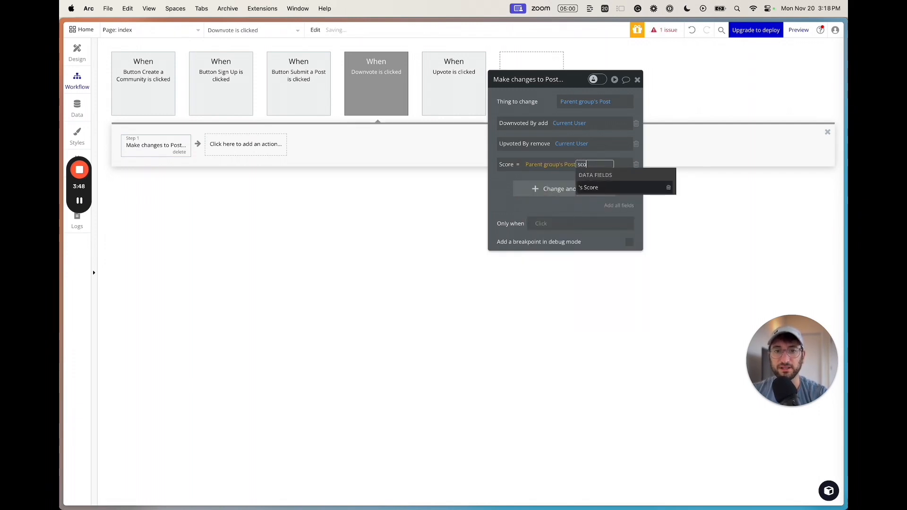
{"action": "left_click", "coordinate": [588, 187]}
{"action": "type", "text": "-"}
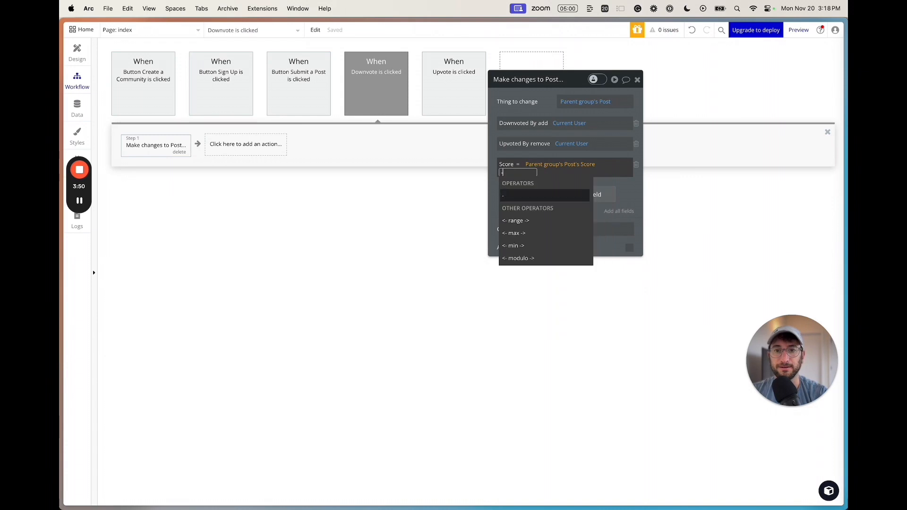
{"action": "left_click", "coordinate": [519, 196]}
{"action": "type", "text": "1"}
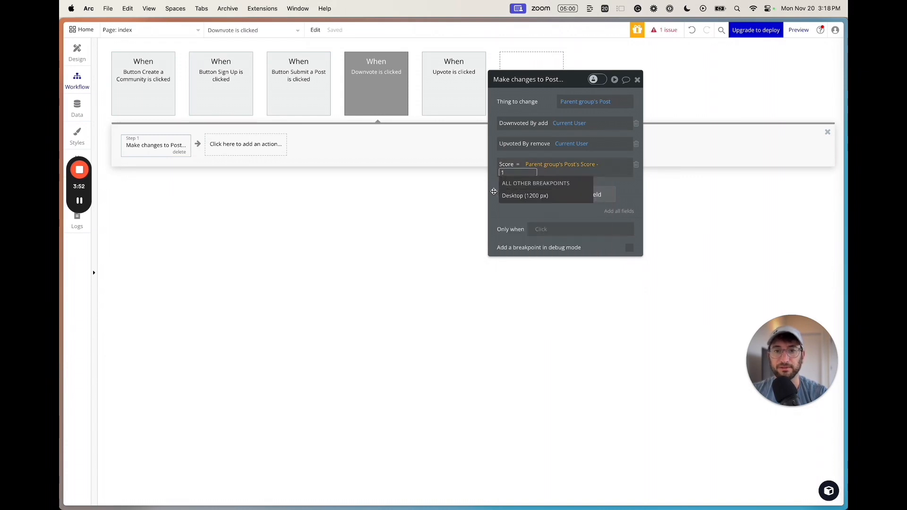
{"action": "left_click", "coordinate": [494, 191]}
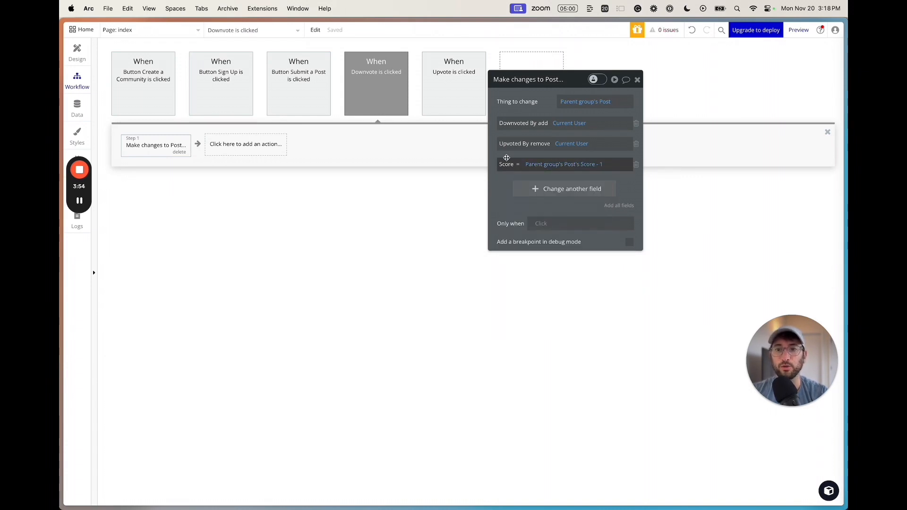
Step: Restrict the Upvote workflow event to run only when Parent group's Post's Upvoted By doesn't contain Current User
{"action": "mouse_move", "coordinate": [314, 106]}
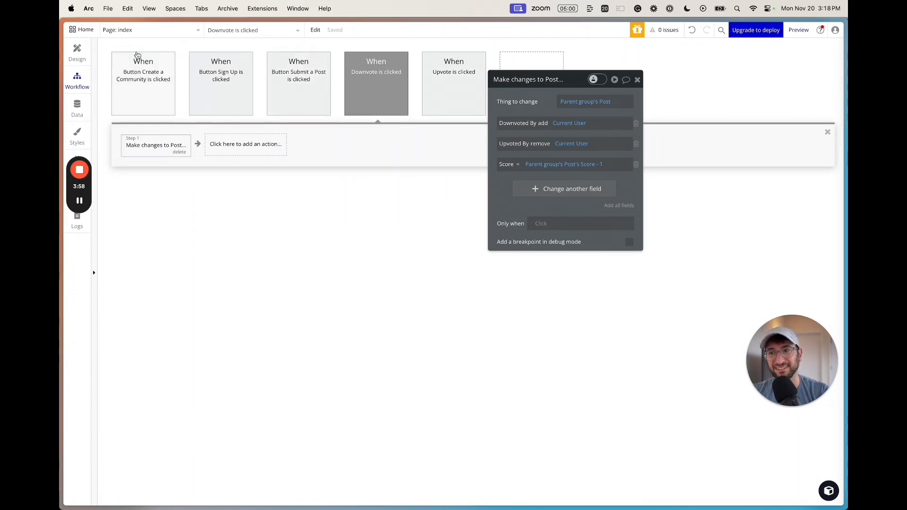
{"action": "left_click", "coordinate": [78, 52]}
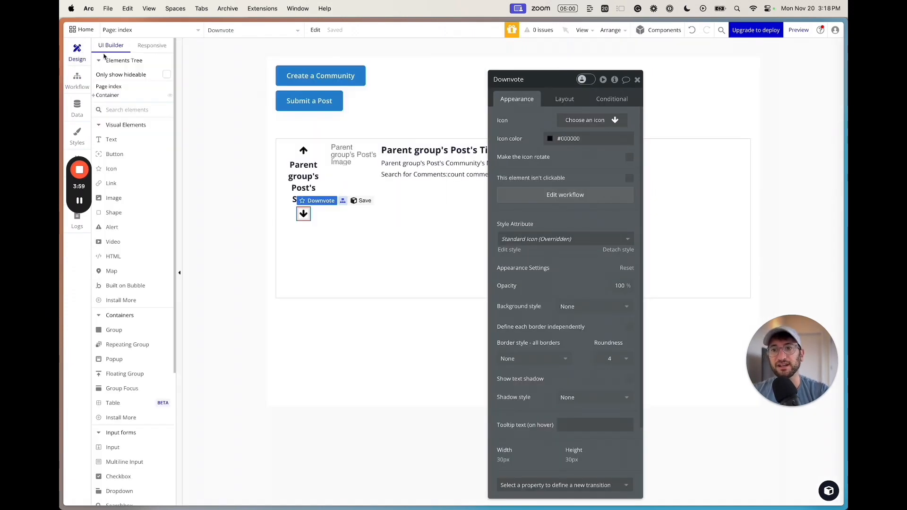
{"action": "left_click", "coordinate": [303, 151]}
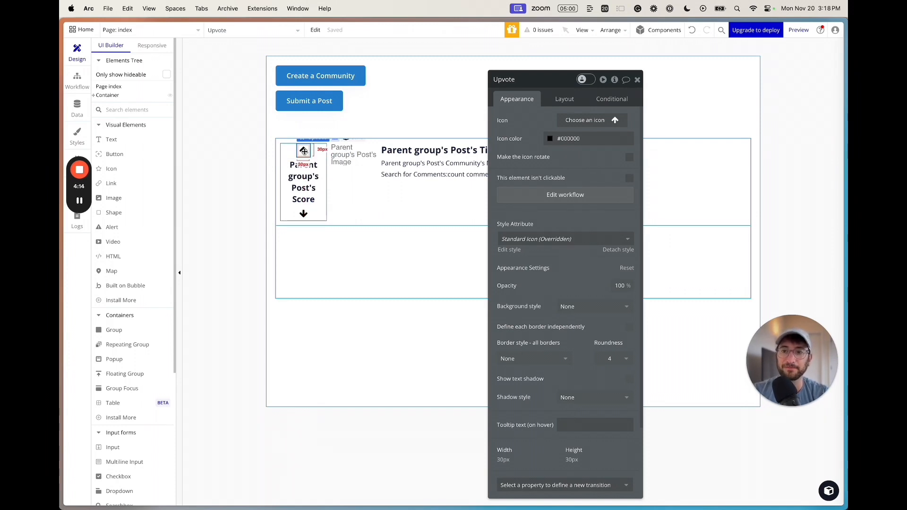
{"action": "left_click", "coordinate": [562, 194]}
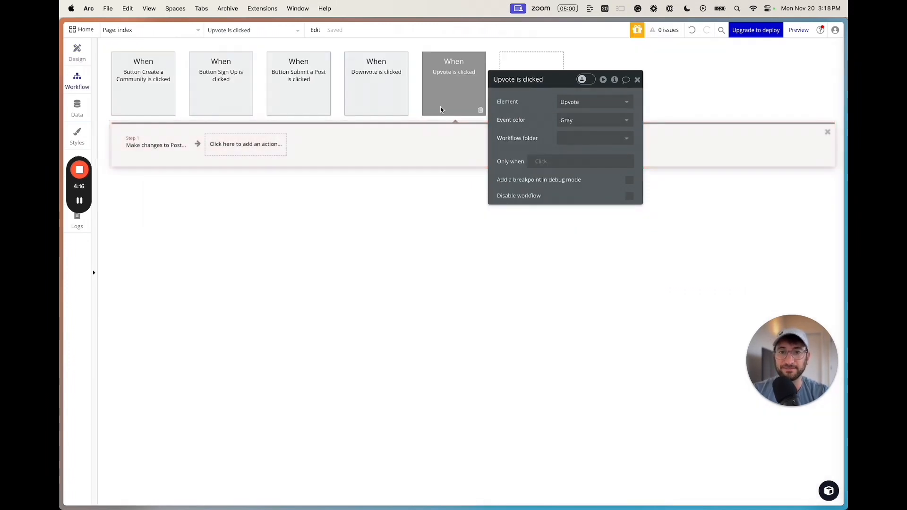
{"action": "left_click_drag", "start_coordinate": [549, 79], "coordinate": [579, 75]}
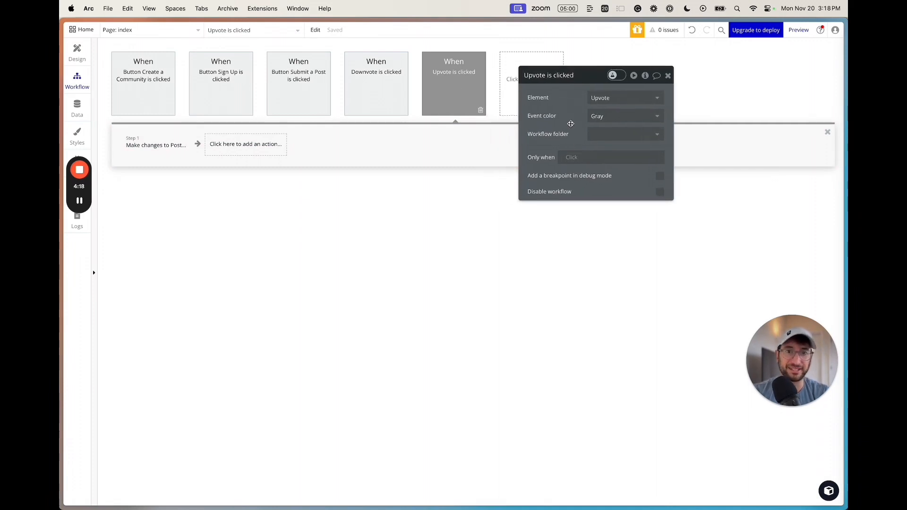
{"action": "left_click", "coordinate": [572, 160]}
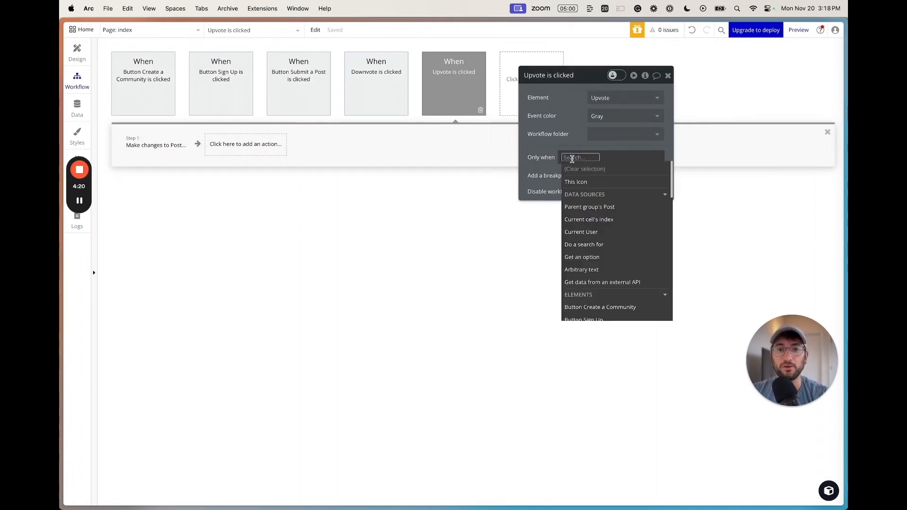
{"action": "left_click", "coordinate": [581, 207]}
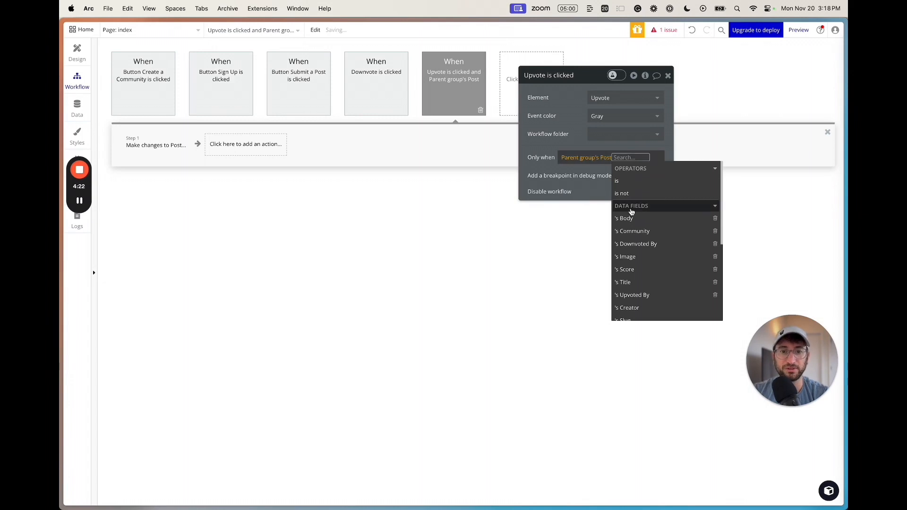
{"action": "left_click", "coordinate": [631, 295]}
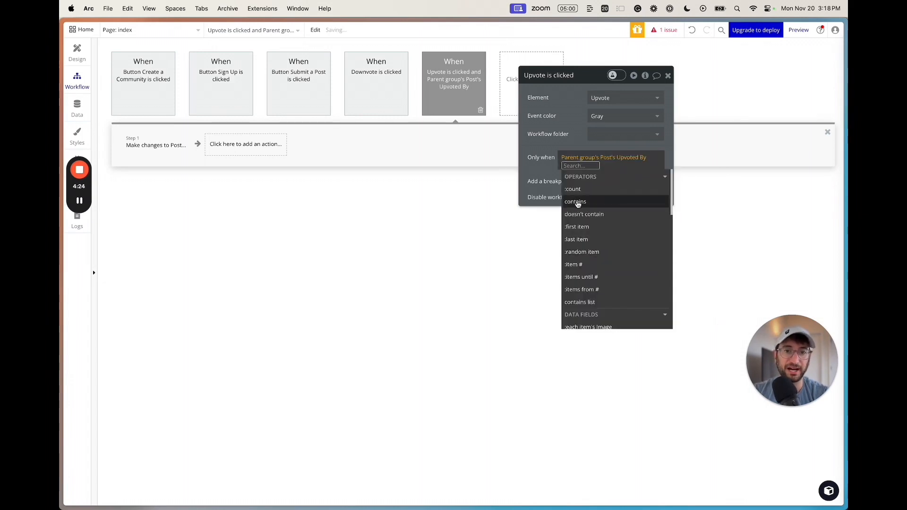
{"action": "left_click", "coordinate": [585, 215]}
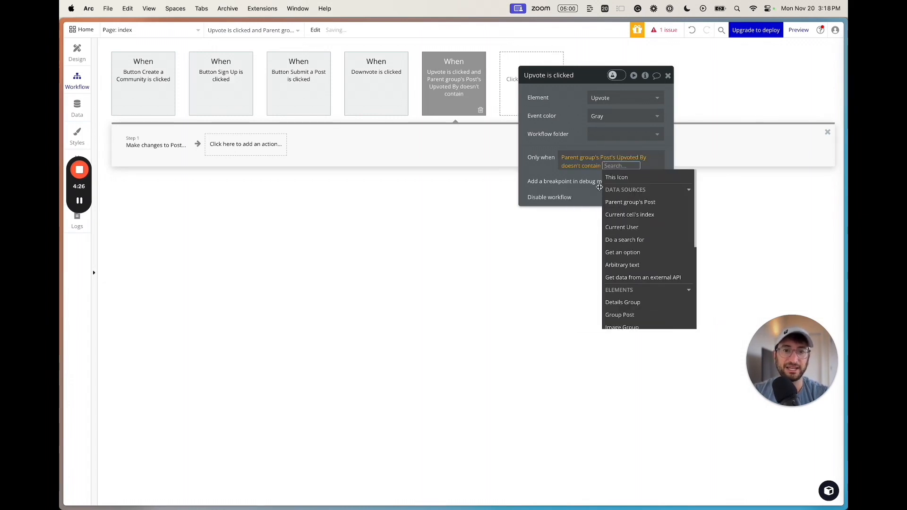
{"action": "type", "text": "cur"}
{"action": "left_click", "coordinate": [654, 203]}
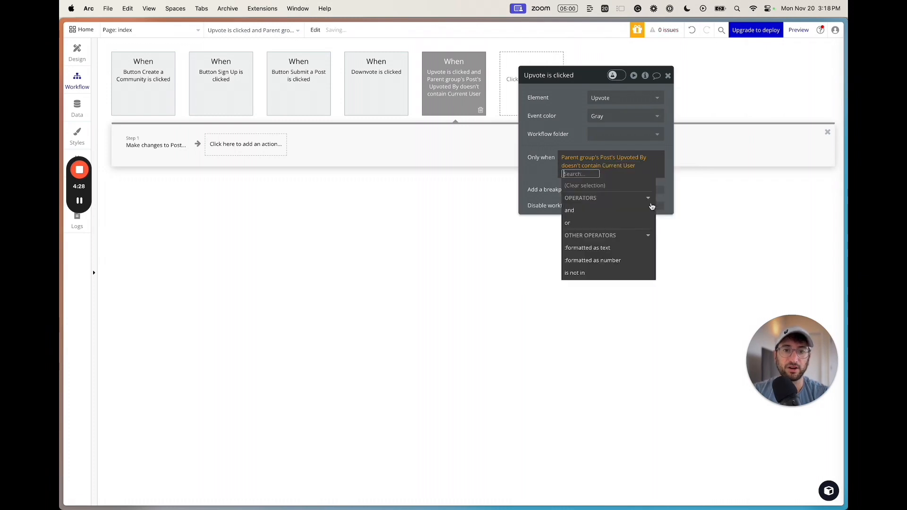
{"action": "left_click", "coordinate": [540, 174]}
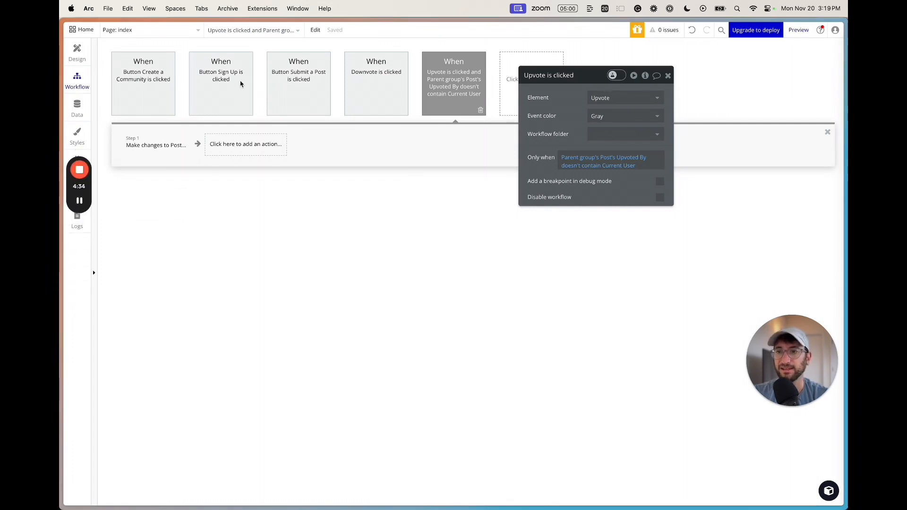
Step: Restrict the Downvote workflow event to run only when Parent group's Post's Downvoted By doesn't contain Current User
{"action": "left_click", "coordinate": [381, 89]}
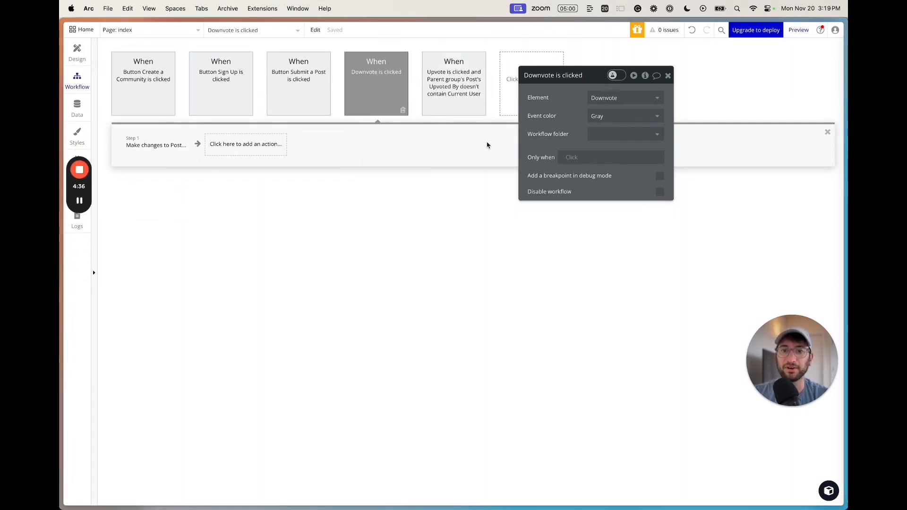
{"action": "left_click", "coordinate": [571, 157]}
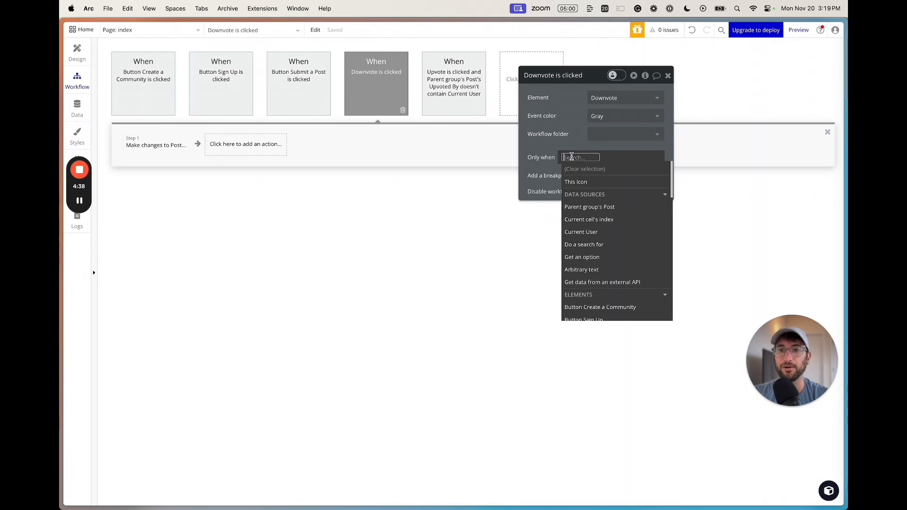
{"action": "mouse_move", "coordinate": [378, 86]}
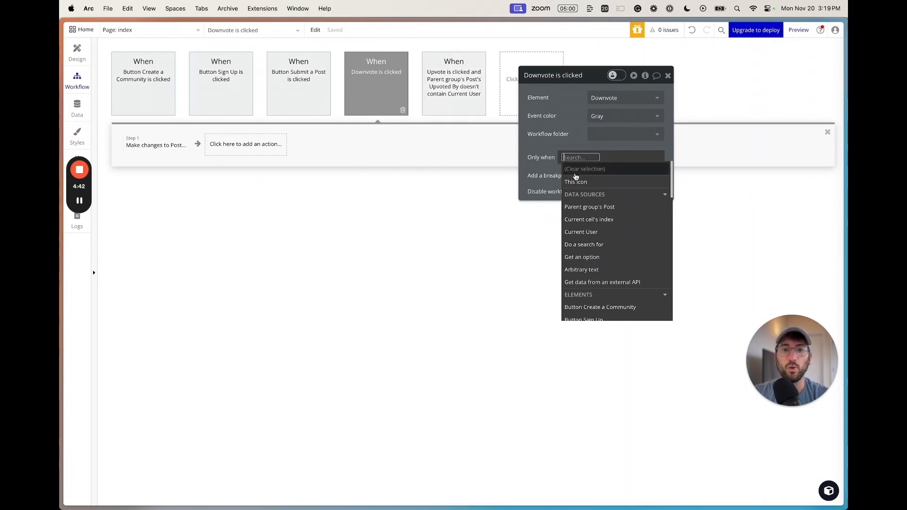
{"action": "left_click", "coordinate": [586, 207]}
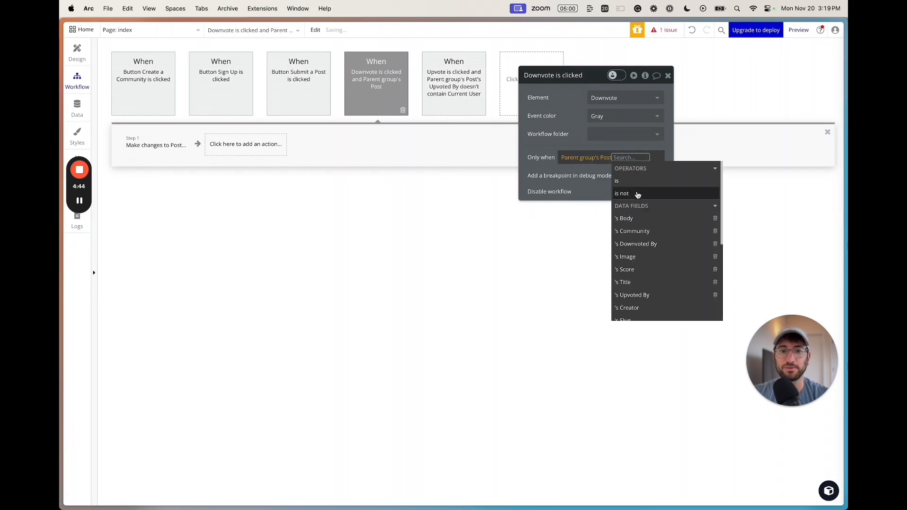
{"action": "left_click", "coordinate": [641, 244]}
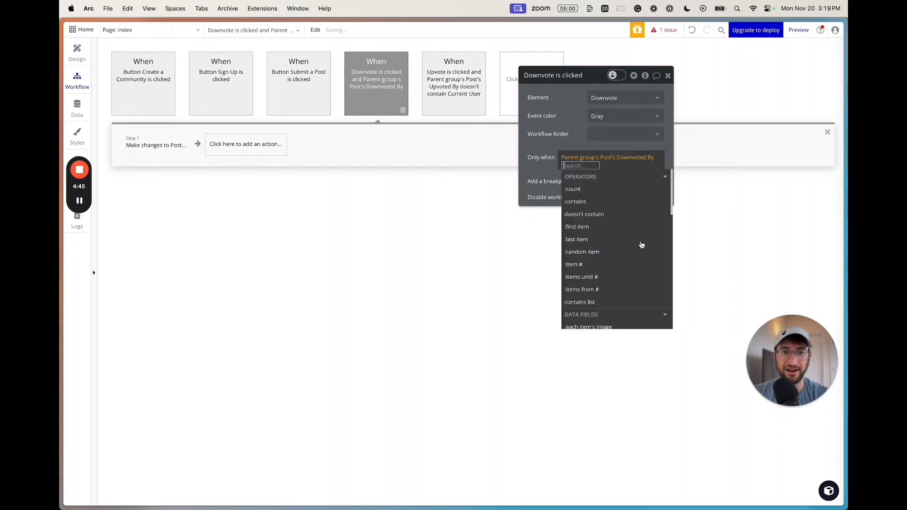
{"action": "left_click", "coordinate": [594, 215]}
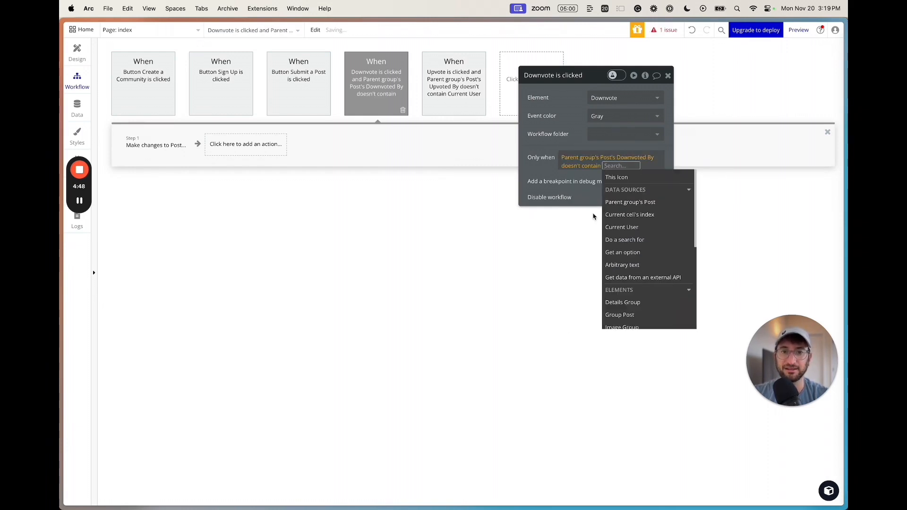
{"action": "left_click", "coordinate": [628, 227]}
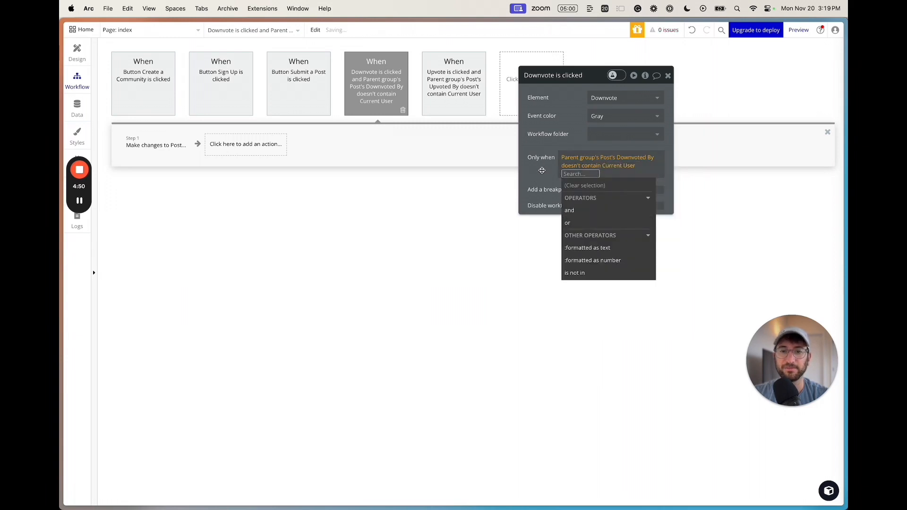
Step: Review the run conditions and the Make changes to Post actions of the Upvote and Downvote workflows
{"action": "left_click", "coordinate": [541, 171]}
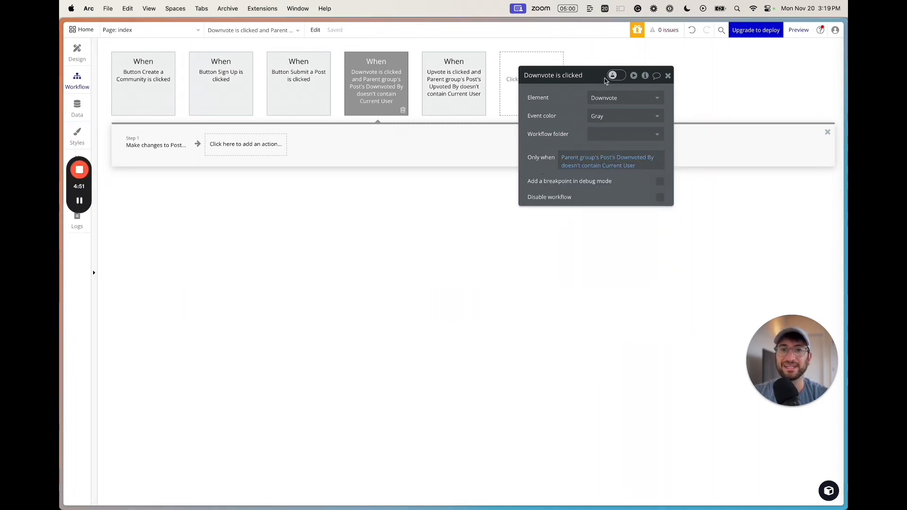
{"action": "left_click", "coordinate": [462, 98]}
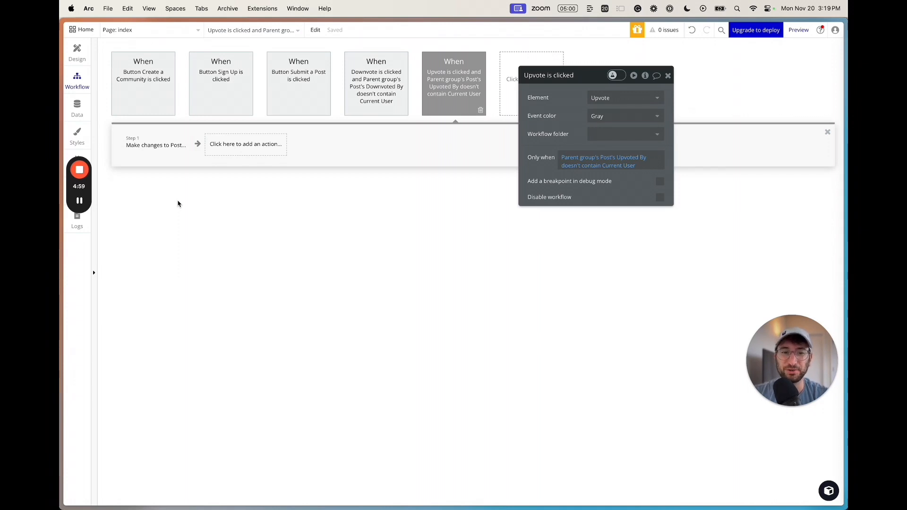
{"action": "left_click", "coordinate": [152, 155]}
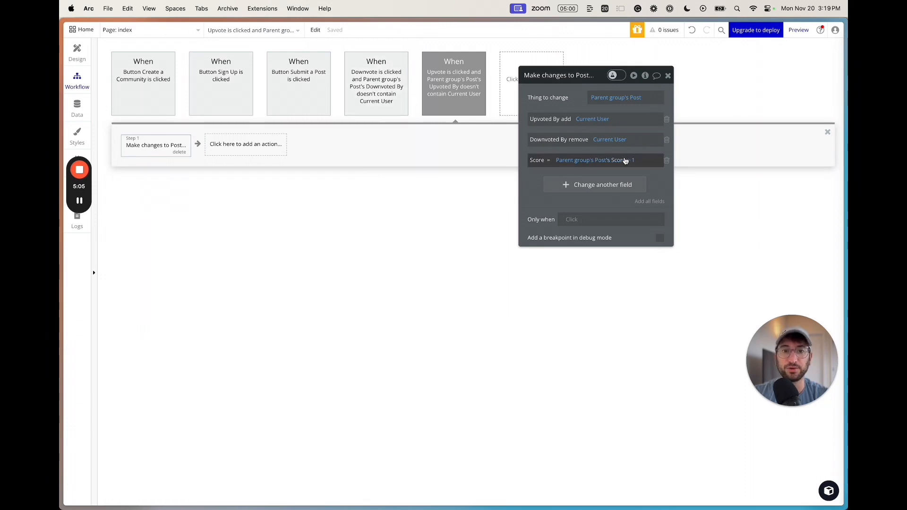
{"action": "left_click", "coordinate": [387, 84]}
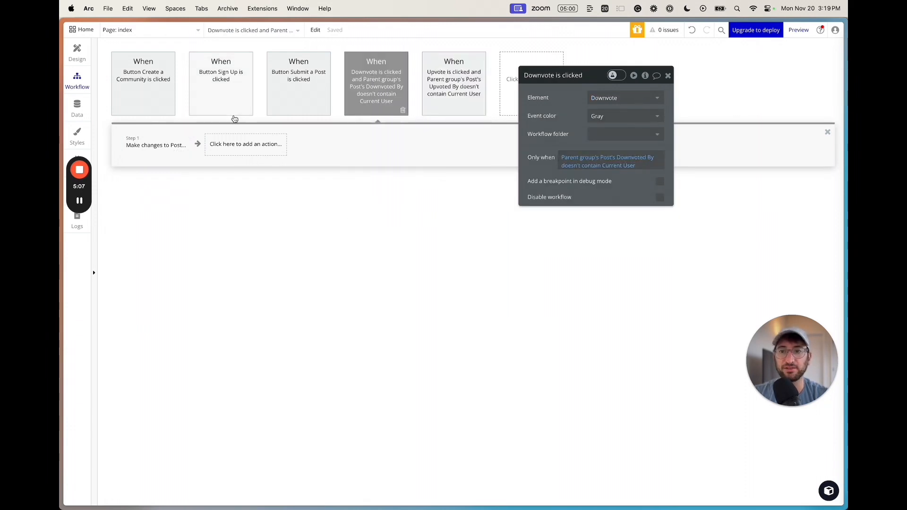
{"action": "left_click", "coordinate": [174, 150]}
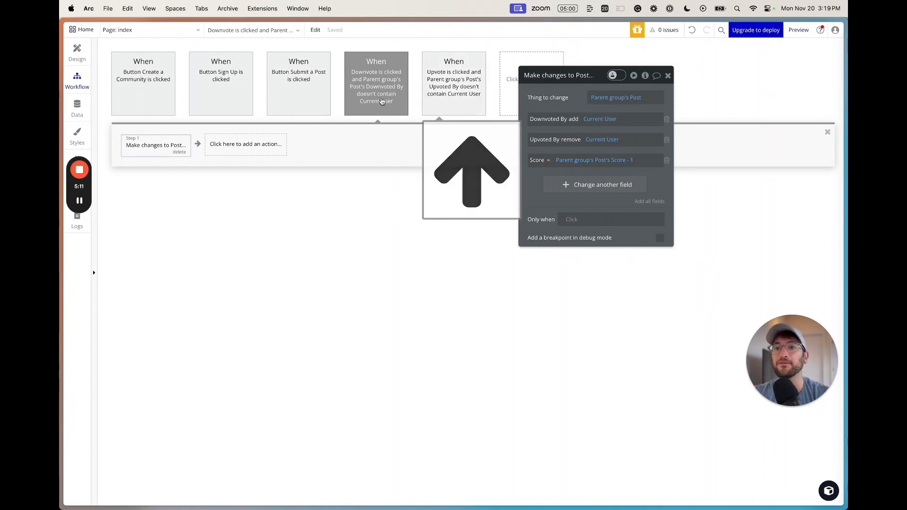
{"action": "mouse_move", "coordinate": [378, 102]}
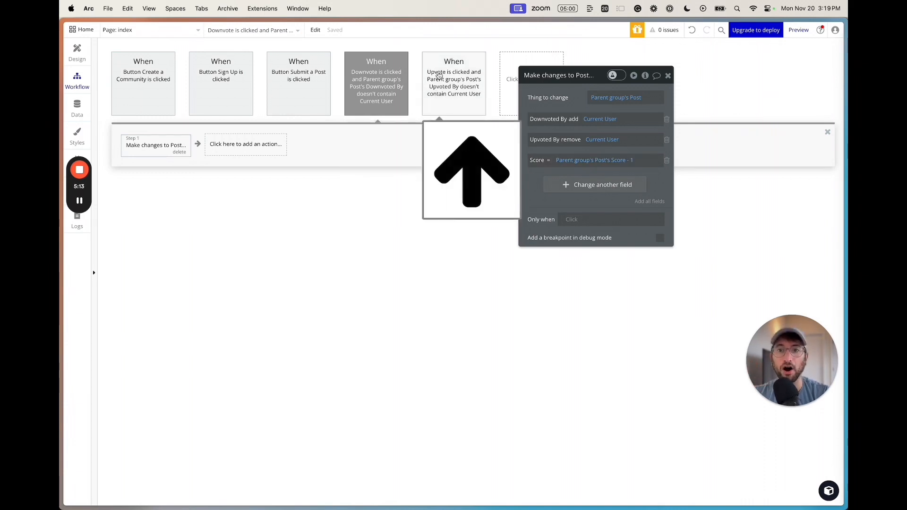
{"action": "left_click", "coordinate": [462, 87]}
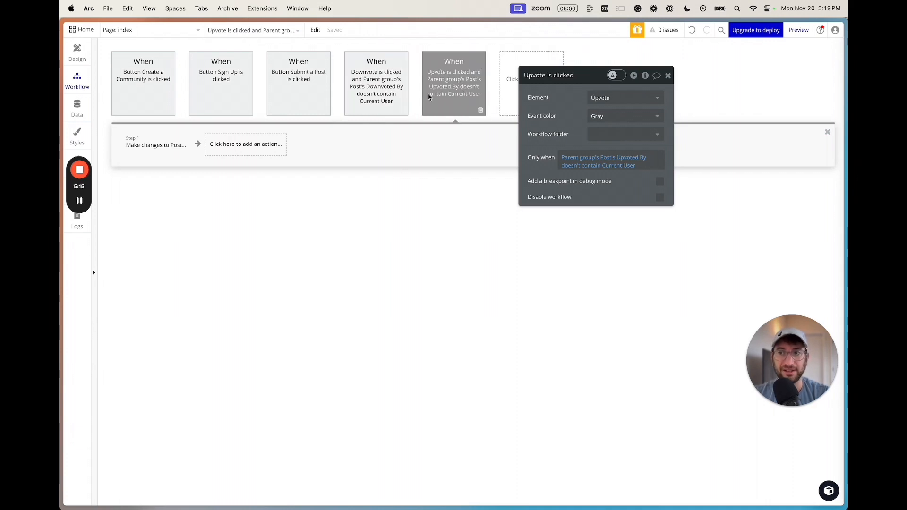
{"action": "mouse_move", "coordinate": [278, 96]}
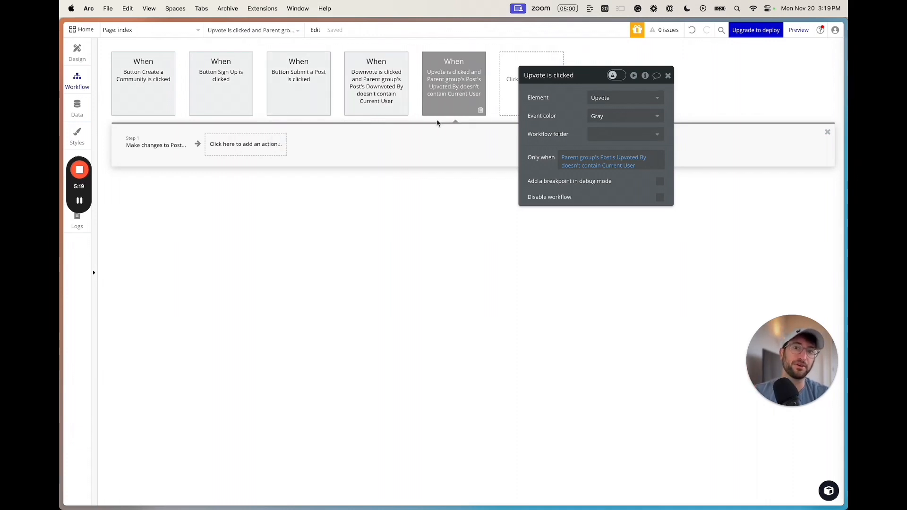
{"action": "left_click", "coordinate": [373, 84]}
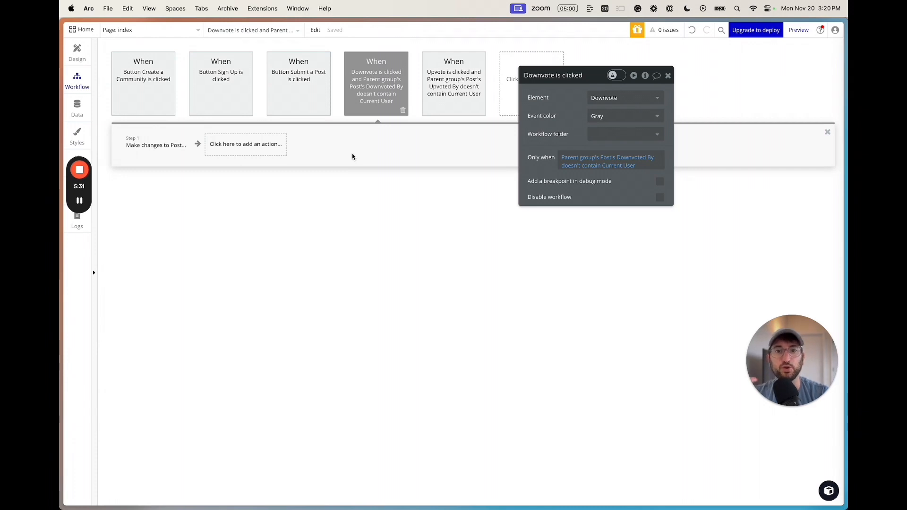
{"action": "left_click", "coordinate": [447, 104]}
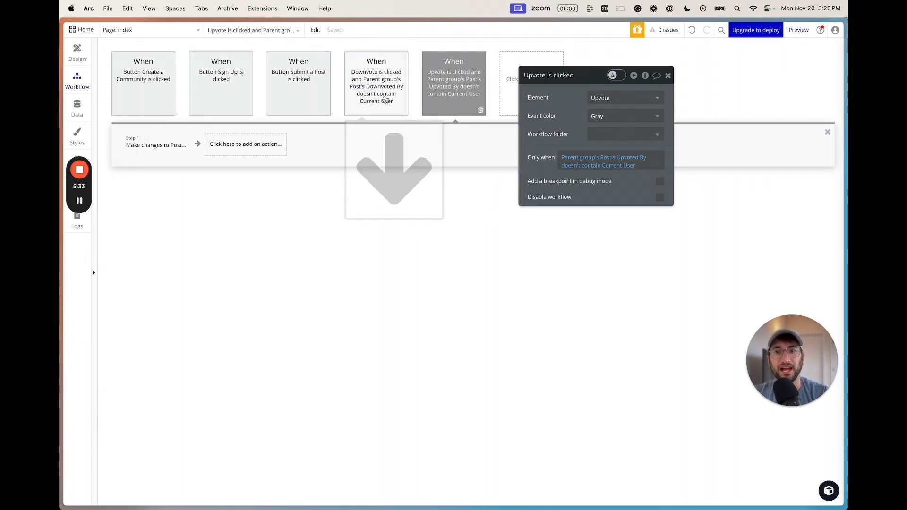
{"action": "left_click", "coordinate": [181, 156]}
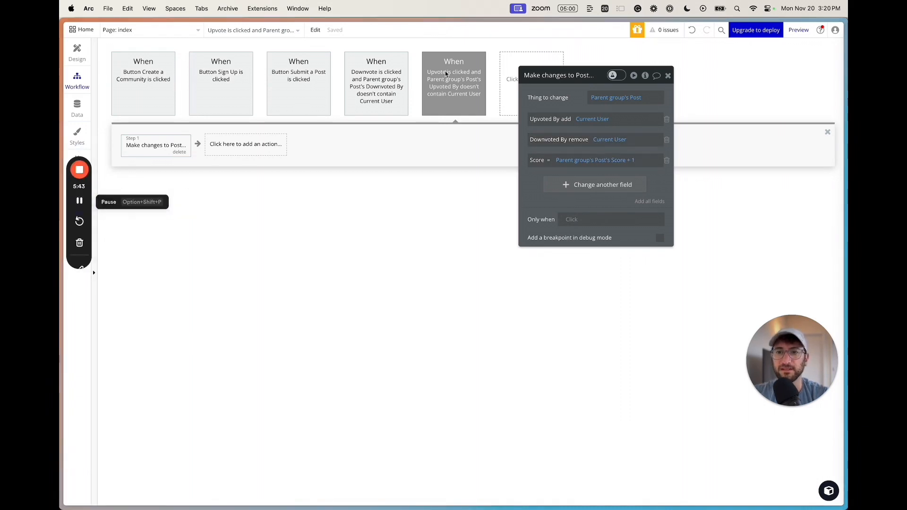
{"action": "left_click", "coordinate": [667, 76]}
Step: Extend the Downvote event's run condition with "and Parent group's Post's Upvoted By doesn't contain Current User"
{"action": "left_click", "coordinate": [376, 87]}
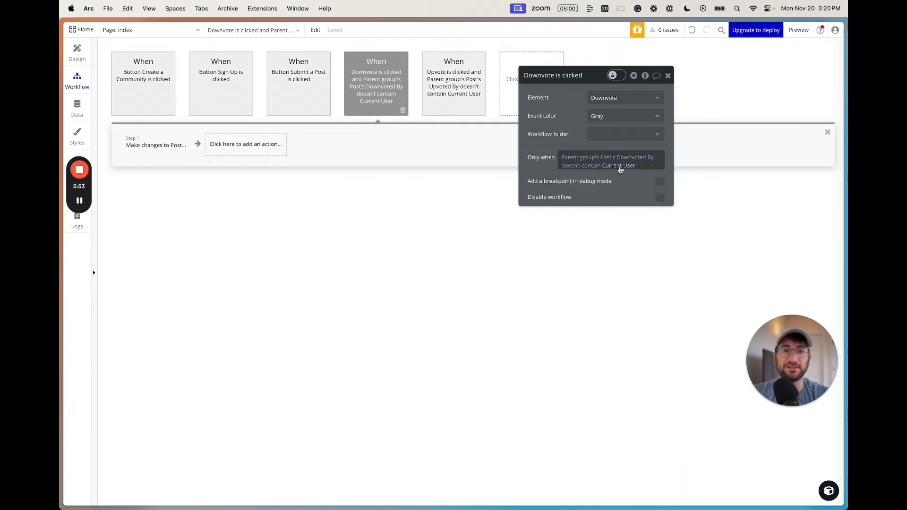
{"action": "left_click", "coordinate": [633, 166]}
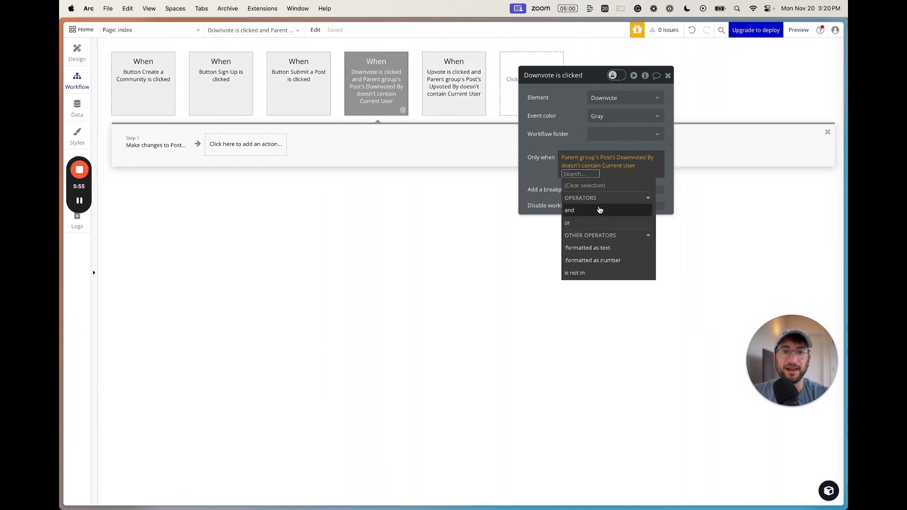
{"action": "left_click", "coordinate": [600, 210]}
{"action": "left_click", "coordinate": [601, 210]}
{"action": "type", "text": "p's Post "}
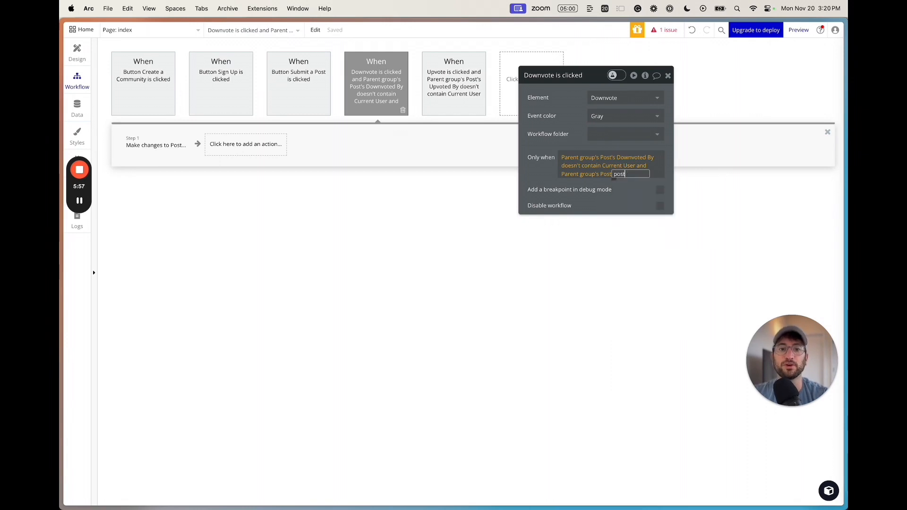
{"action": "type", "text": "upv"}
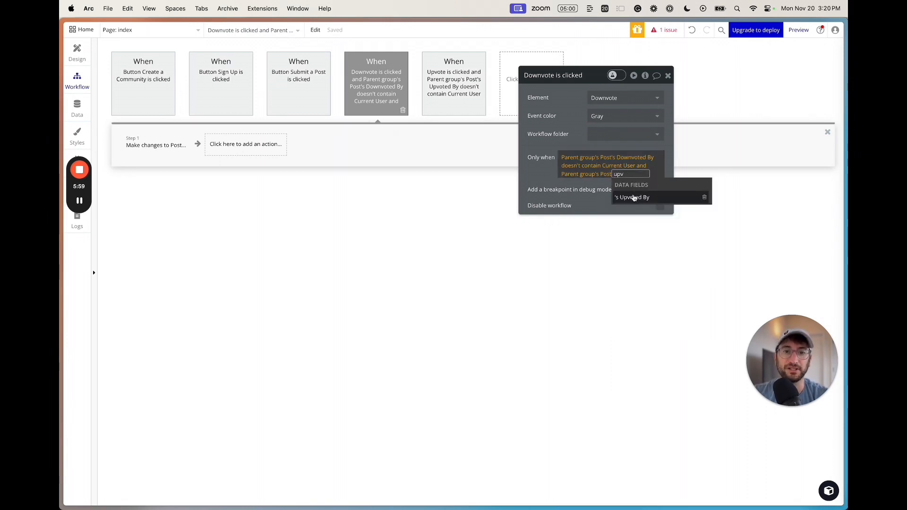
{"action": "left_click", "coordinate": [634, 198]}
{"action": "type", "text": "does"}
{"action": "left_click", "coordinate": [621, 204]}
{"action": "type", "text": "cu"}
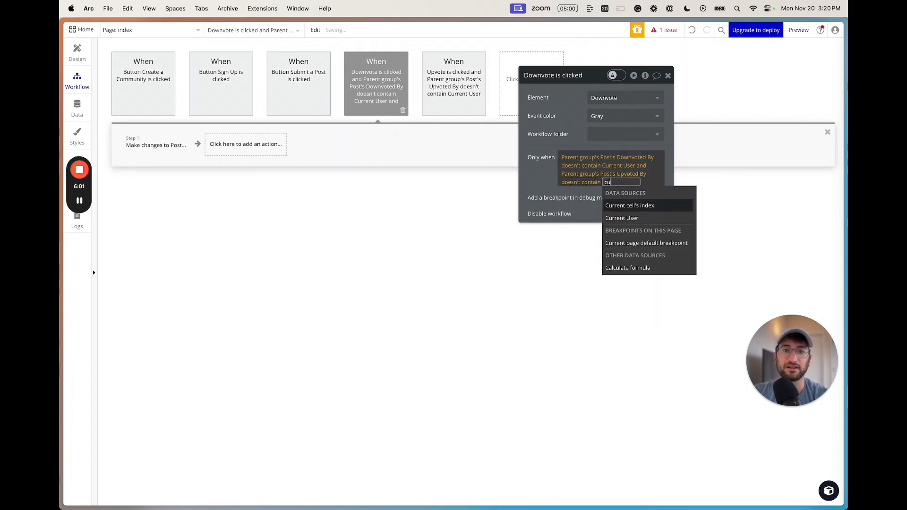
{"action": "type", "text": "rr"}
{"action": "left_click", "coordinate": [636, 217]}
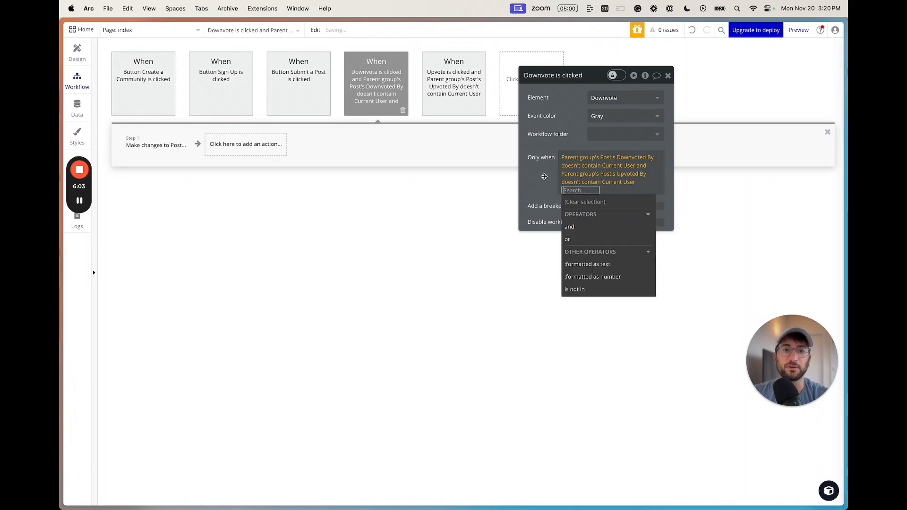
{"action": "left_click", "coordinate": [544, 176]}
Step: Extend the Upvote event's run condition with "and Parent group's Post's Downvoted By doesn't contain Current User"
{"action": "mouse_move", "coordinate": [366, 112]}
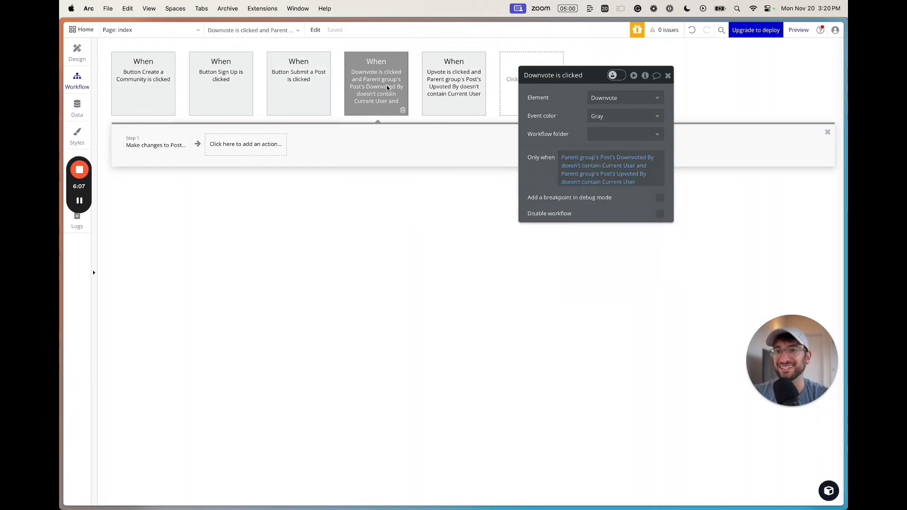
{"action": "left_click", "coordinate": [448, 90]}
{"action": "left_click", "coordinate": [633, 166]}
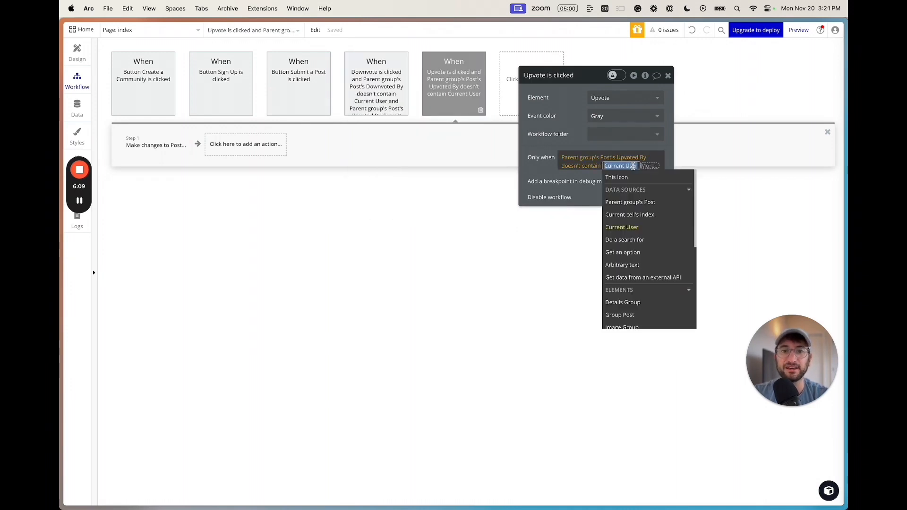
{"action": "left_click", "coordinate": [648, 166]}
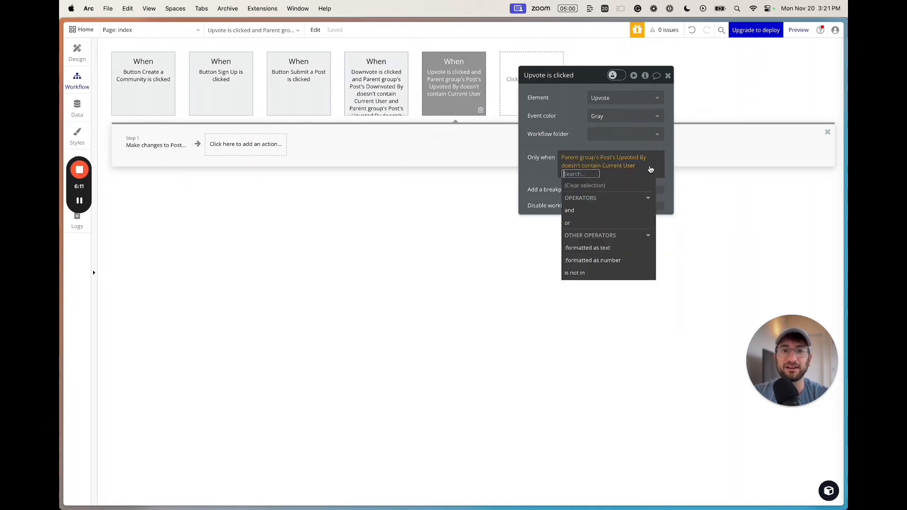
{"action": "type", "text": "and"}
{"action": "left_click", "coordinate": [591, 197]}
{"action": "type", "text": "pare"}
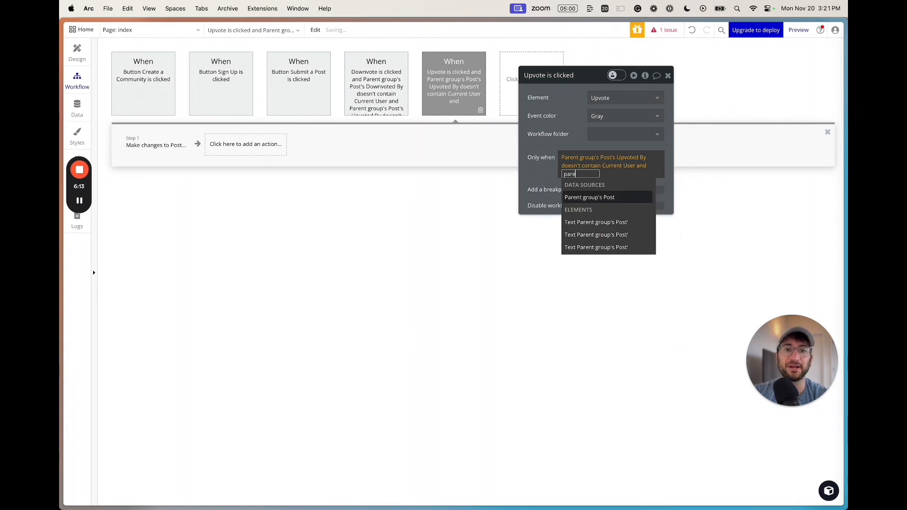
{"action": "left_click", "coordinate": [594, 201]}
{"action": "type", "text": "down"}
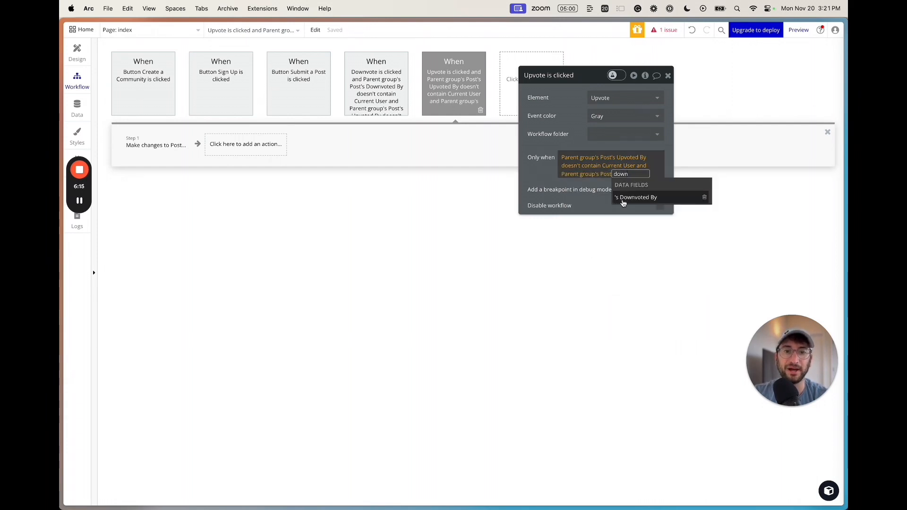
{"action": "left_click", "coordinate": [623, 201]}
{"action": "type", "text": "doesn"}
{"action": "left_click", "coordinate": [600, 205]}
{"action": "type", "text": "curr"}
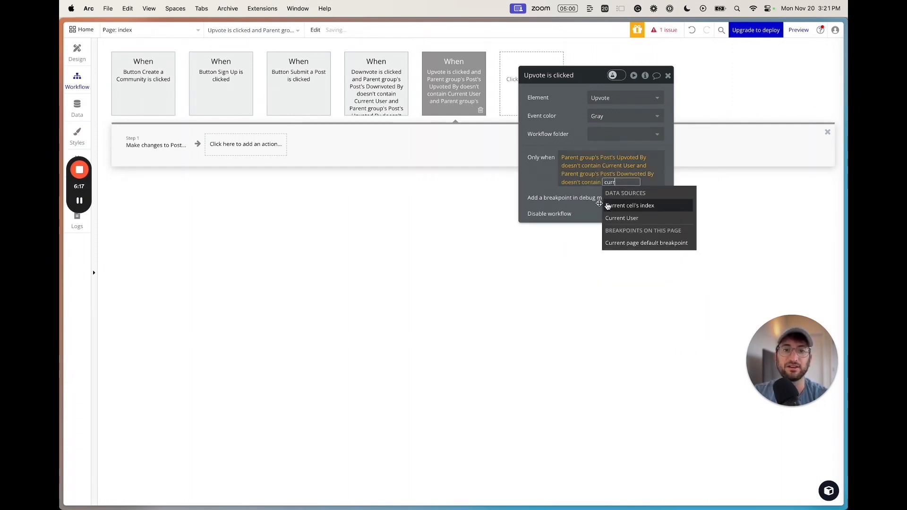
{"action": "left_click", "coordinate": [631, 218]}
{"action": "left_click", "coordinate": [573, 151]}
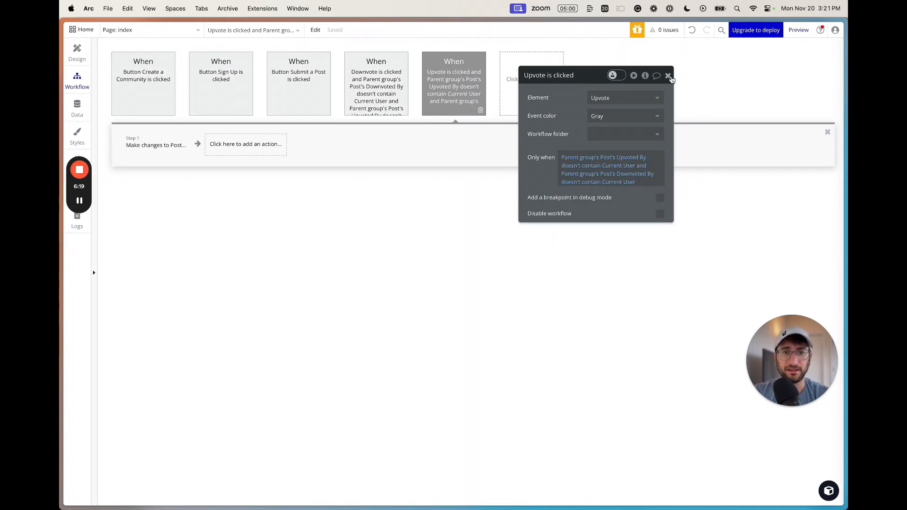
{"action": "left_click", "coordinate": [668, 75]}
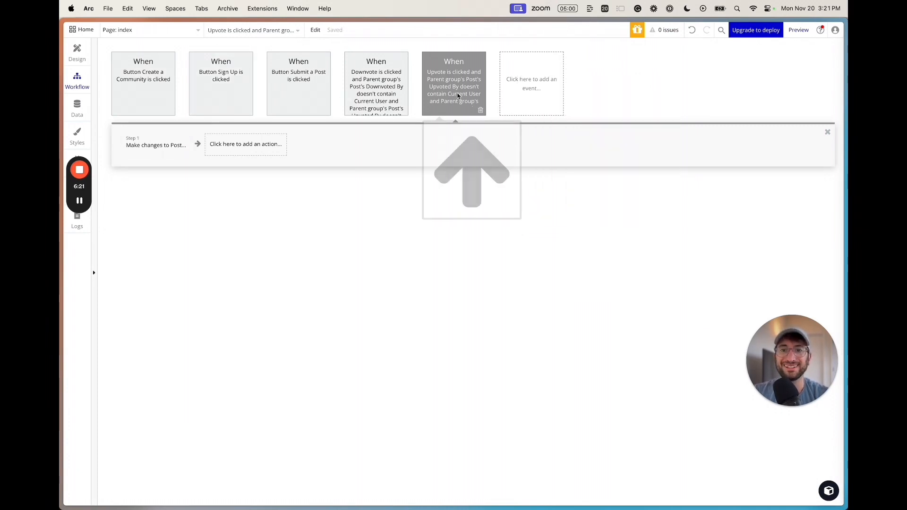
Step: Duplicate the Upvote workflow event by copying it and pasting it as a new event
{"action": "right_click", "coordinate": [450, 88]}
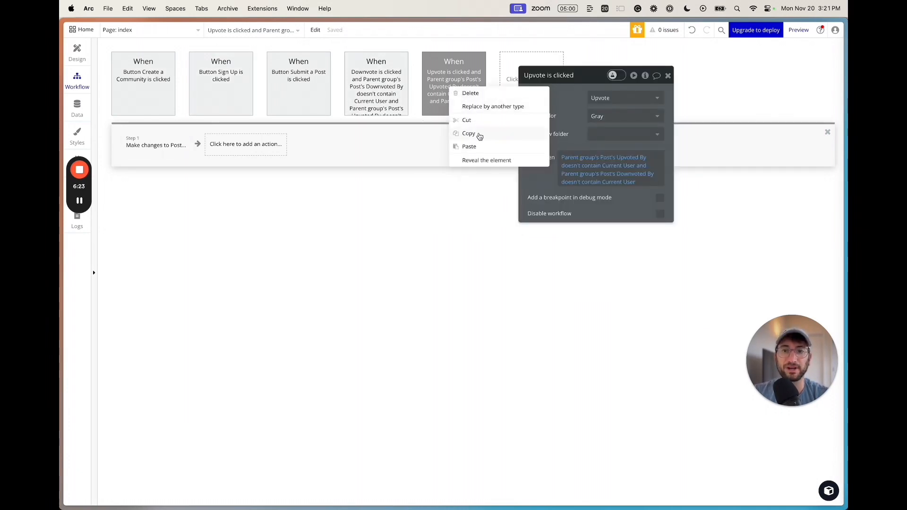
{"action": "left_click", "coordinate": [477, 135]}
{"action": "left_click_drag", "start_coordinate": [561, 79], "coordinate": [518, 160]}
{"action": "right_click", "coordinate": [519, 94]}
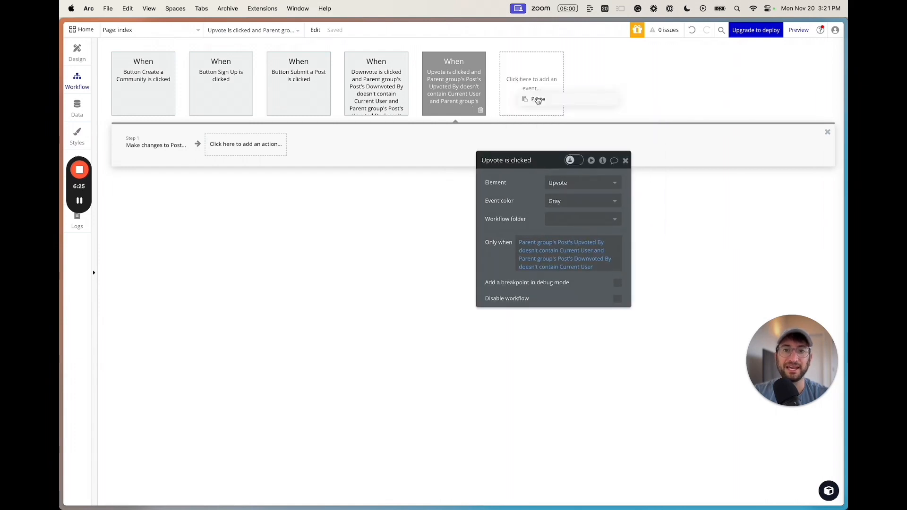
{"action": "left_click", "coordinate": [536, 98]}
{"action": "left_click", "coordinate": [517, 87]}
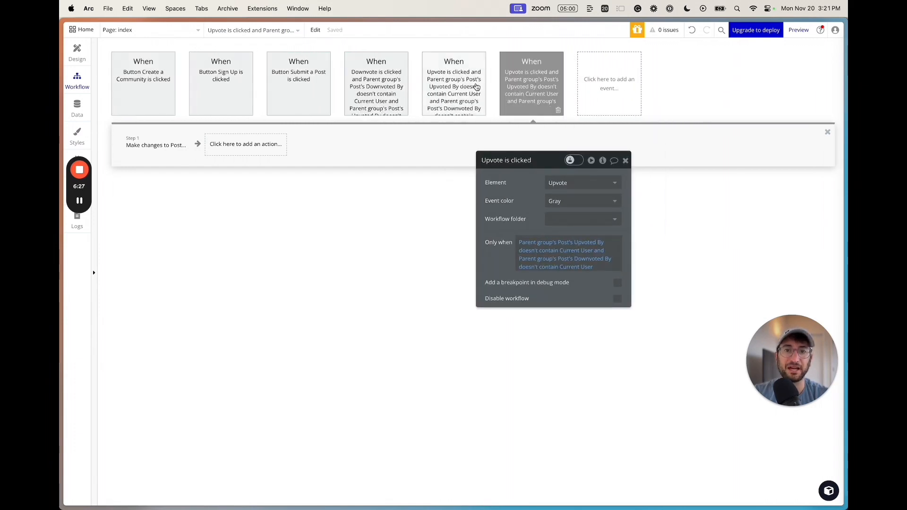
{"action": "left_click", "coordinate": [472, 87]}
{"action": "left_click", "coordinate": [533, 87]}
{"action": "left_click", "coordinate": [467, 87]}
Step: Duplicate the Downvote workflow event by copying it and pasting it as a new event
{"action": "left_click", "coordinate": [362, 86]}
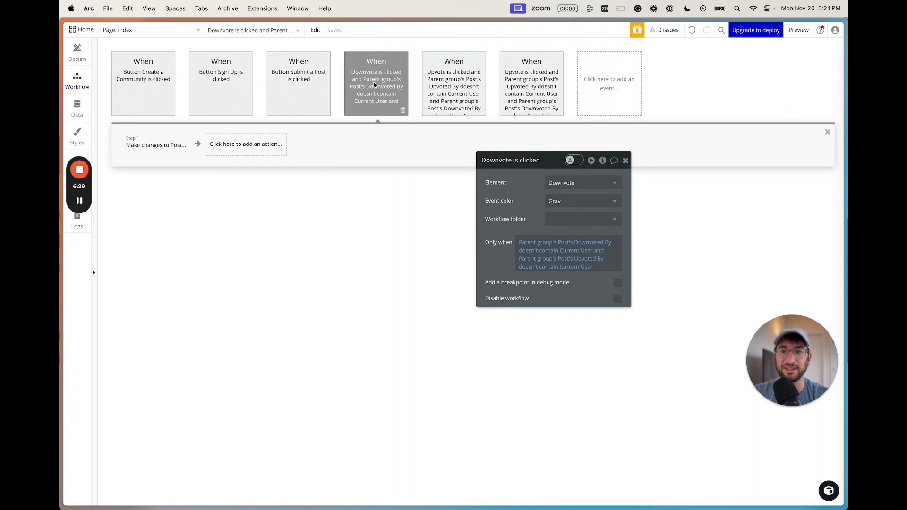
{"action": "right_click", "coordinate": [371, 82]}
{"action": "left_click", "coordinate": [395, 128]}
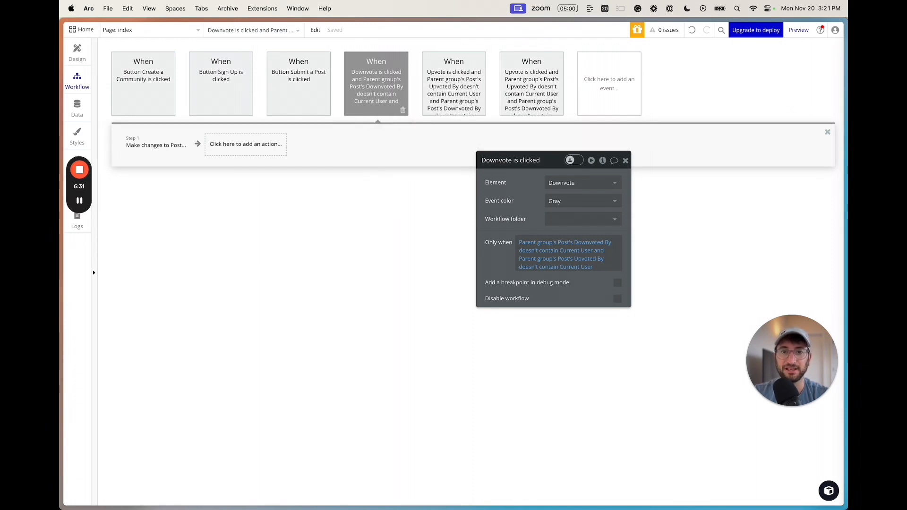
{"action": "right_click", "coordinate": [590, 81]}
{"action": "left_click", "coordinate": [610, 89]}
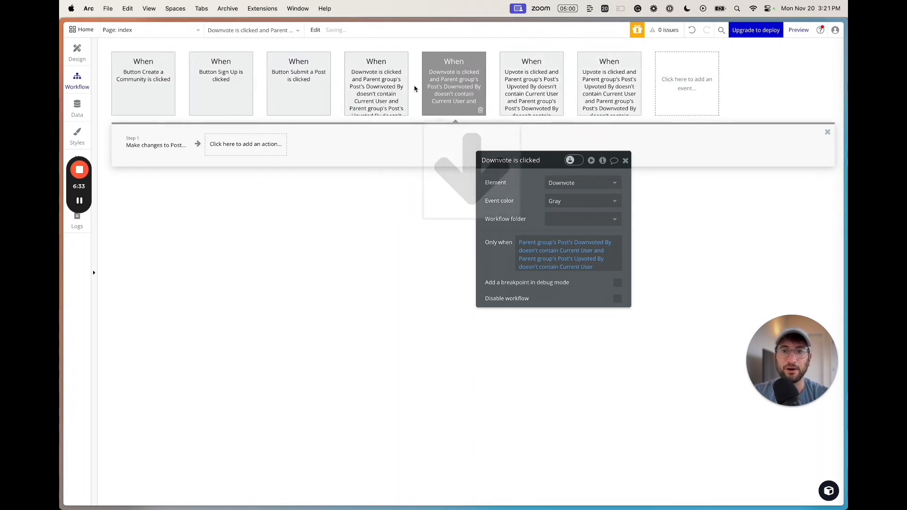
{"action": "left_click", "coordinate": [388, 89]}
{"action": "left_click", "coordinate": [441, 88]}
{"action": "left_click", "coordinate": [625, 160]}
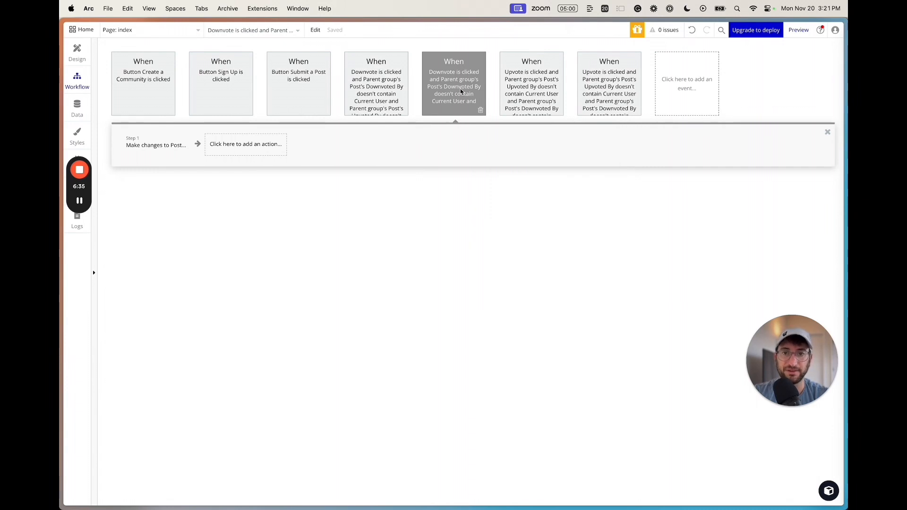
Step: Inspect the run condition of the last Upvote event in the workflow row
{"action": "left_click", "coordinate": [604, 85]}
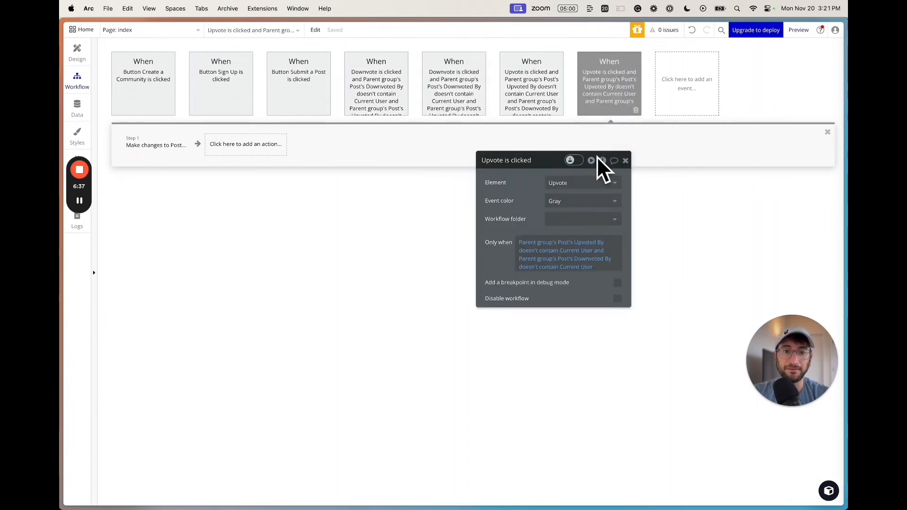
{"action": "left_click", "coordinate": [591, 252]}
{"action": "left_click", "coordinate": [579, 267]}
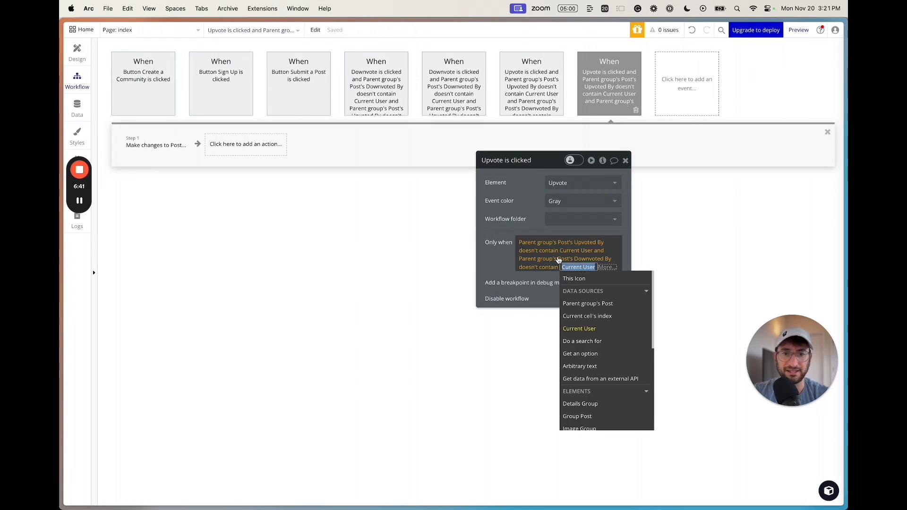
{"action": "left_click", "coordinate": [489, 252]}
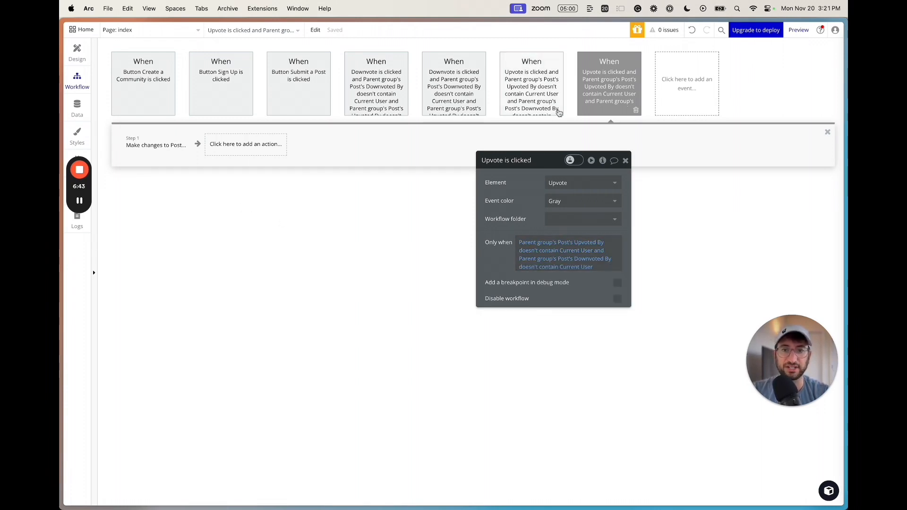
Step: Change the Downvoted By part of one Upvote event's run condition from "doesn't contain" to "contains" Current User
{"action": "left_click", "coordinate": [531, 101]}
{"action": "left_click", "coordinate": [591, 98]}
{"action": "left_click", "coordinate": [528, 99]}
{"action": "left_click", "coordinate": [454, 95]}
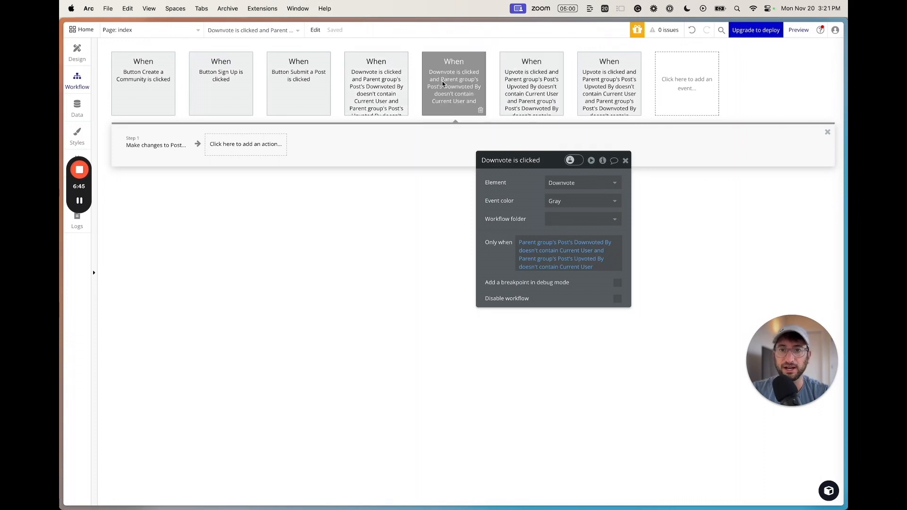
{"action": "left_click", "coordinate": [609, 94]}
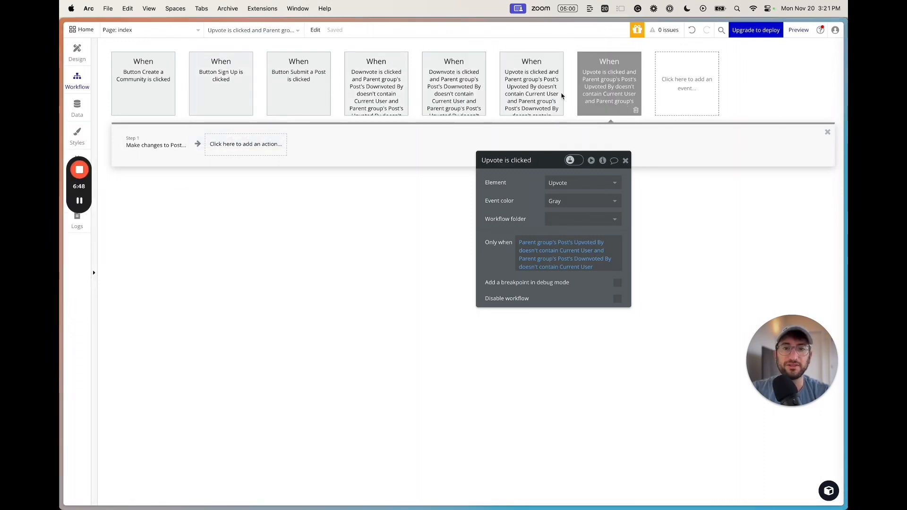
{"action": "mouse_move", "coordinate": [530, 248]}
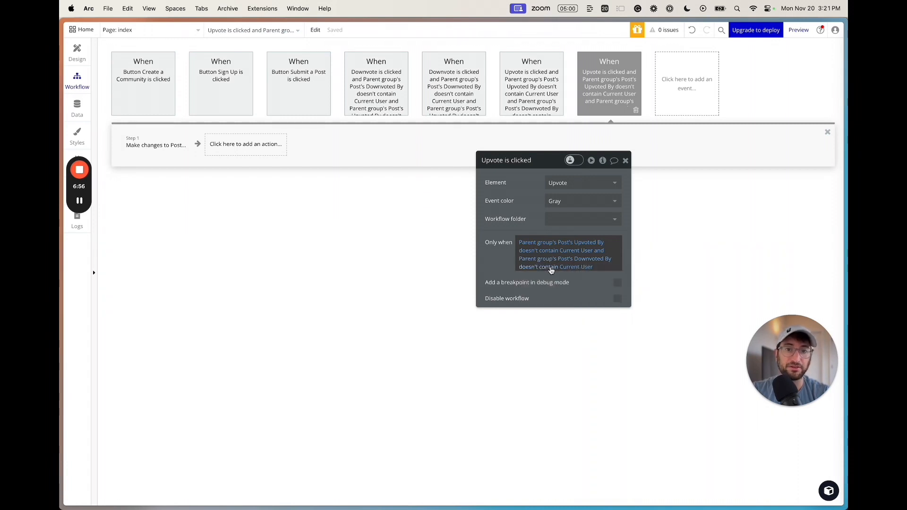
{"action": "left_click", "coordinate": [541, 267]}
{"action": "left_click", "coordinate": [544, 304]}
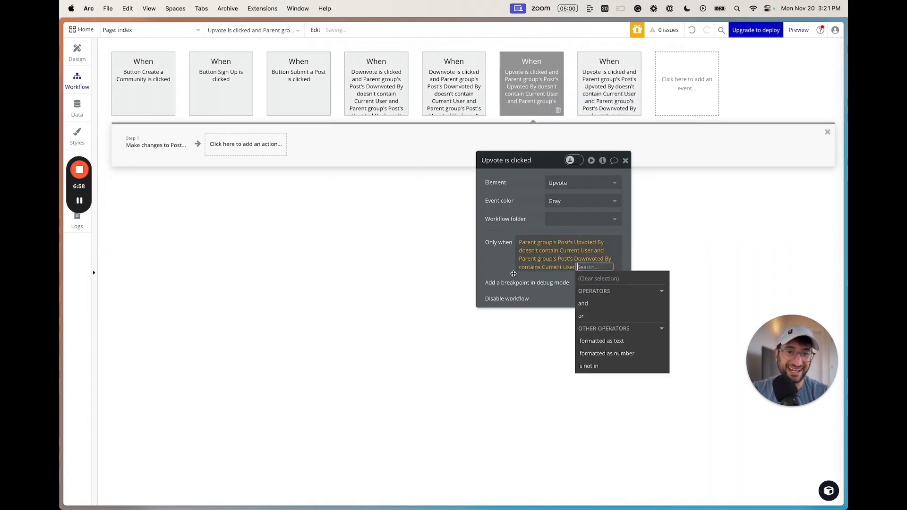
{"action": "left_click", "coordinate": [509, 269]}
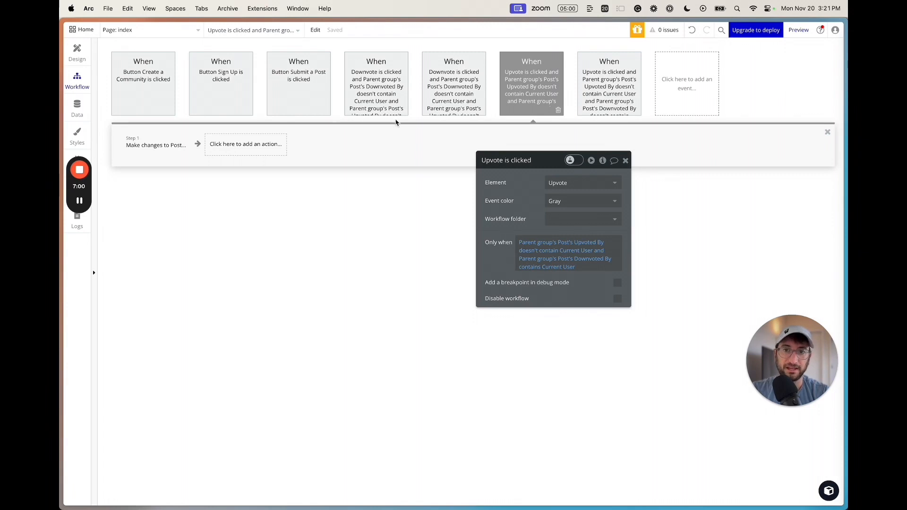
Step: In the Upvote event for users who already downvoted, set the post change action's Score to Parent group's Post's Score + 2
{"action": "left_click", "coordinate": [449, 96]}
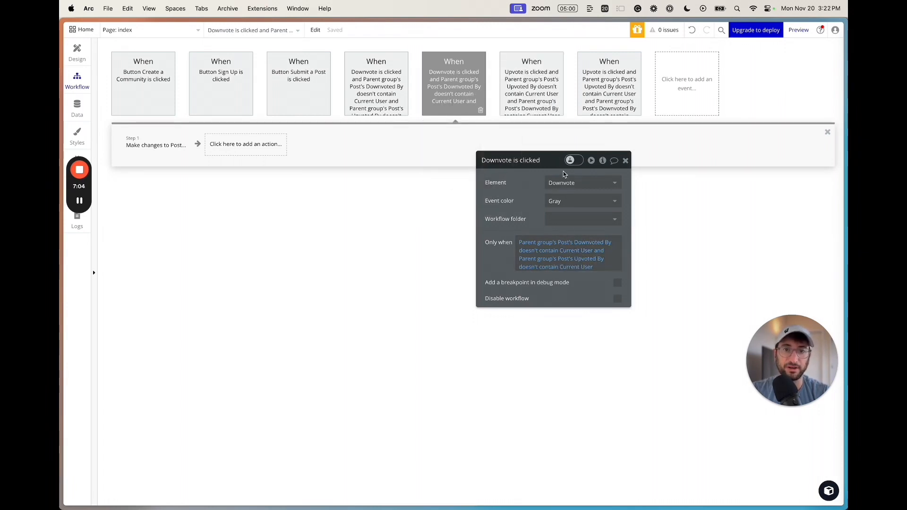
{"action": "left_click", "coordinate": [544, 91]}
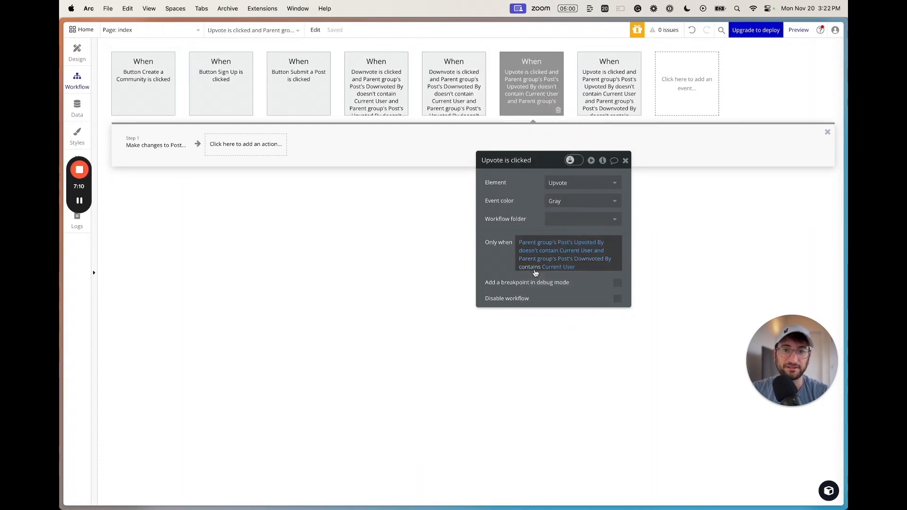
{"action": "left_click", "coordinate": [156, 146]}
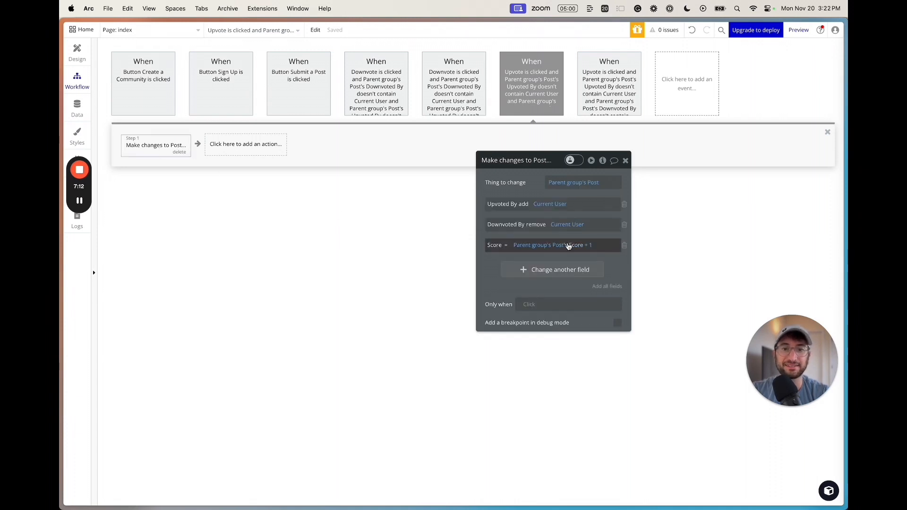
{"action": "left_click", "coordinate": [590, 245]}
{"action": "type", "text": "2"}
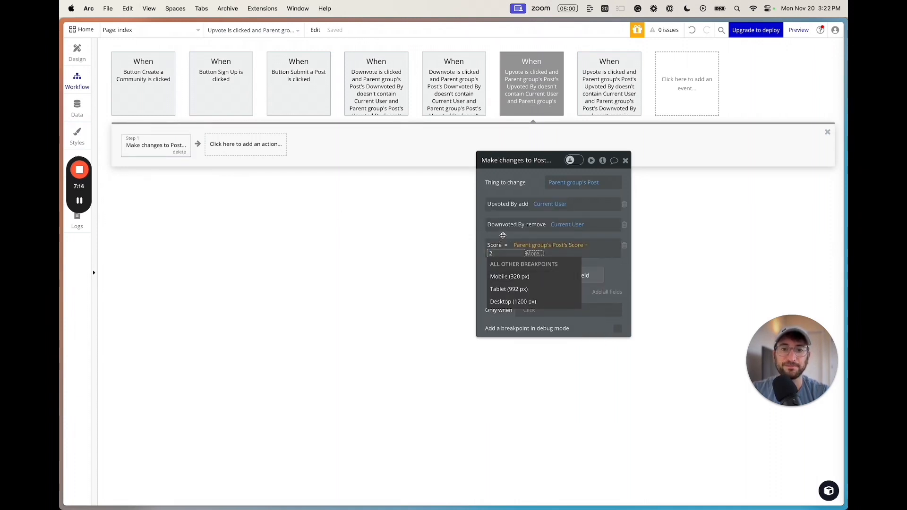
{"action": "left_click", "coordinate": [502, 235]}
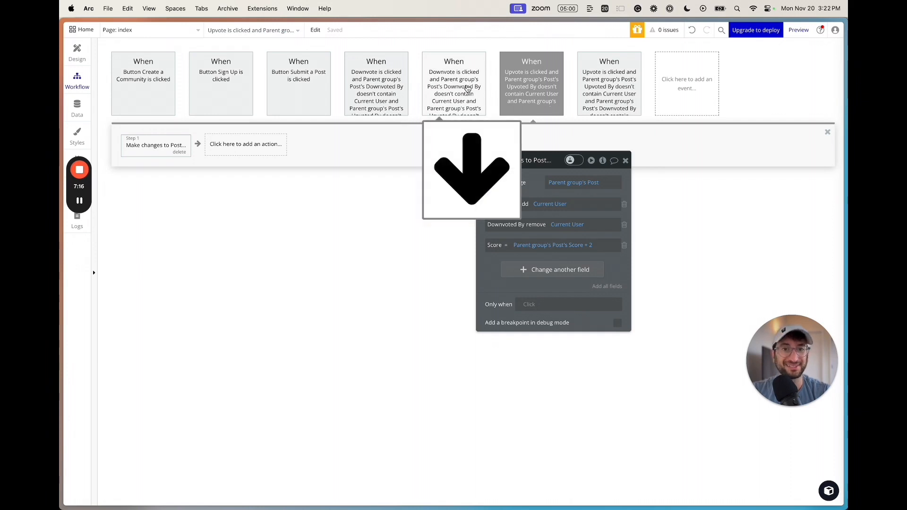
Step: Change the Upvoted By part of one Downvote event's run condition from "doesn't contain" to "contains" Current User
{"action": "left_click", "coordinate": [468, 89]}
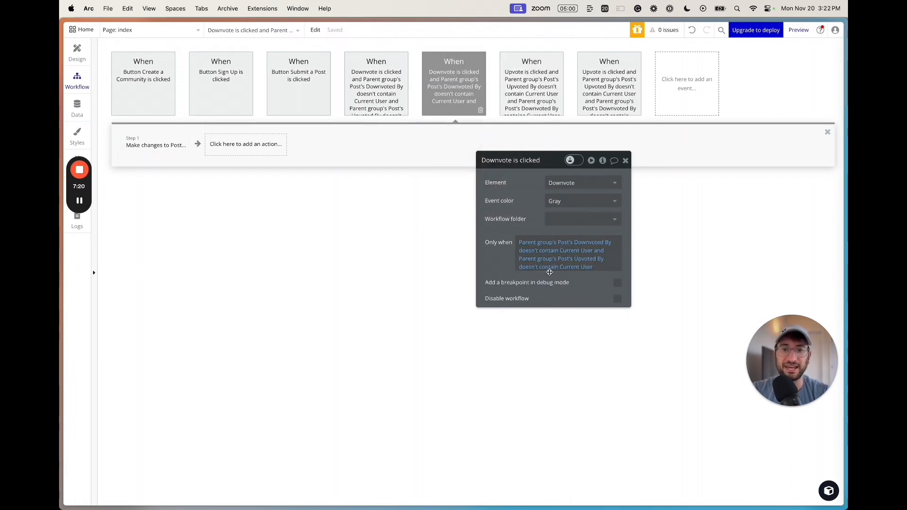
{"action": "left_click", "coordinate": [539, 267]}
{"action": "type", "text": "con"}
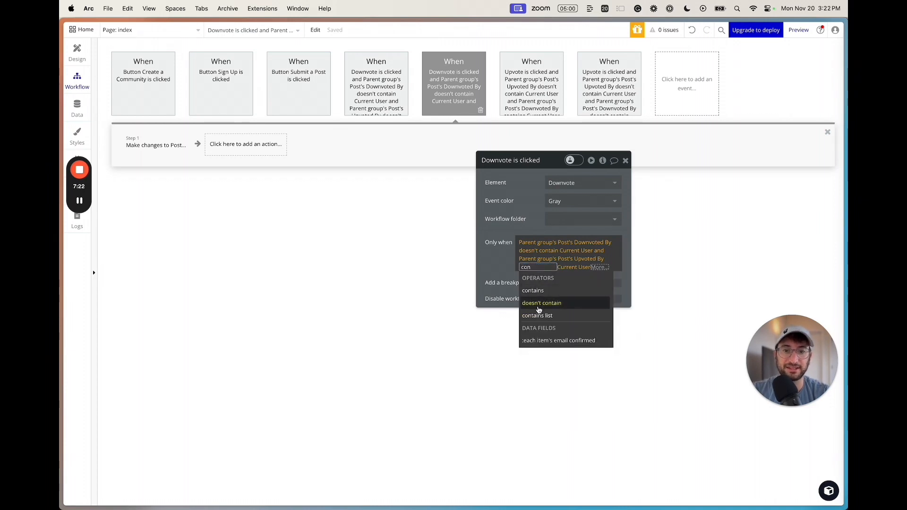
{"action": "left_click", "coordinate": [533, 290]}
{"action": "left_click", "coordinate": [499, 258]}
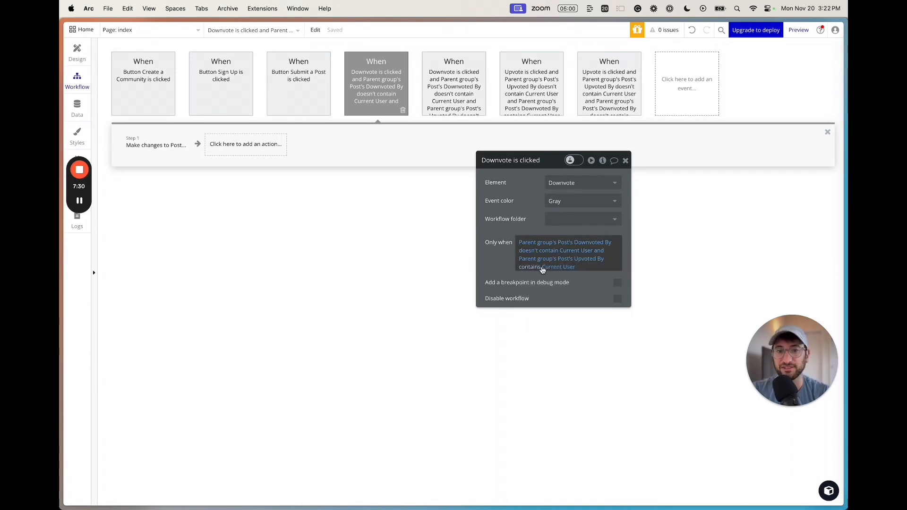
Step: In the Downvote event for users who already upvoted, set the post change action's Score to Parent group's Post's Score - 2
{"action": "left_click", "coordinate": [178, 146]}
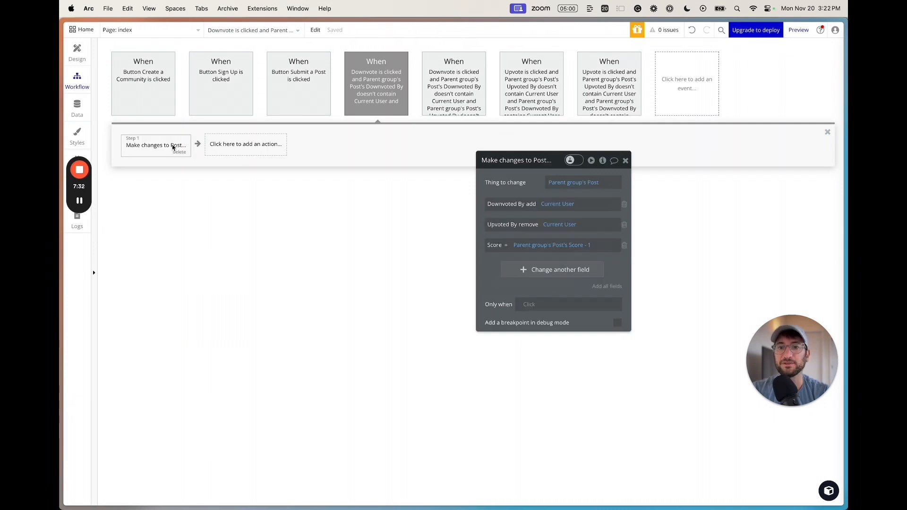
{"action": "left_click", "coordinate": [589, 245]}
{"action": "type", "text": "2"}
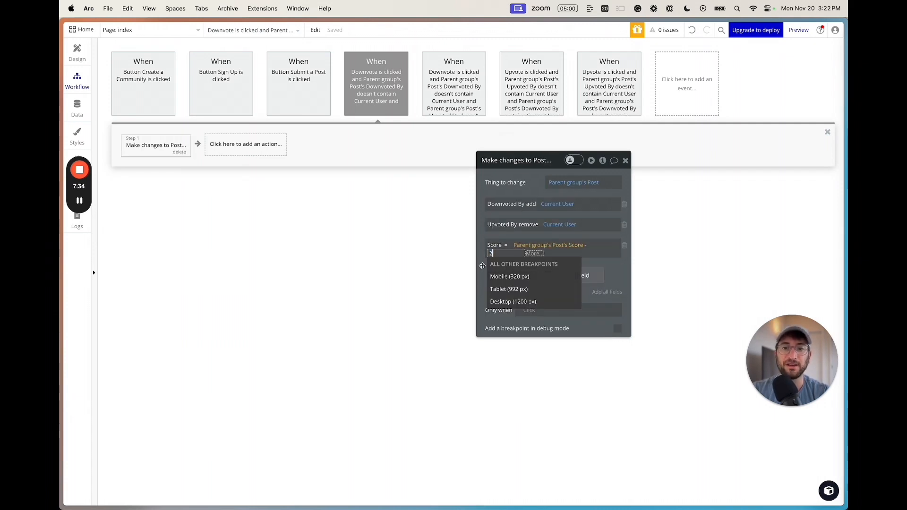
{"action": "left_click", "coordinate": [482, 269]}
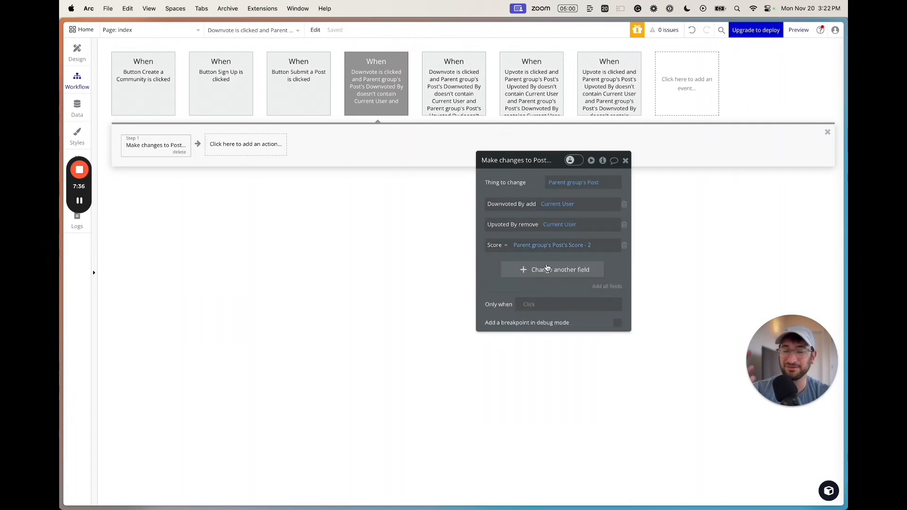
Step: Review the run conditions of all four Downvote and Upvote events in the workflow row
{"action": "left_click", "coordinate": [454, 89]}
{"action": "left_click", "coordinate": [539, 96]}
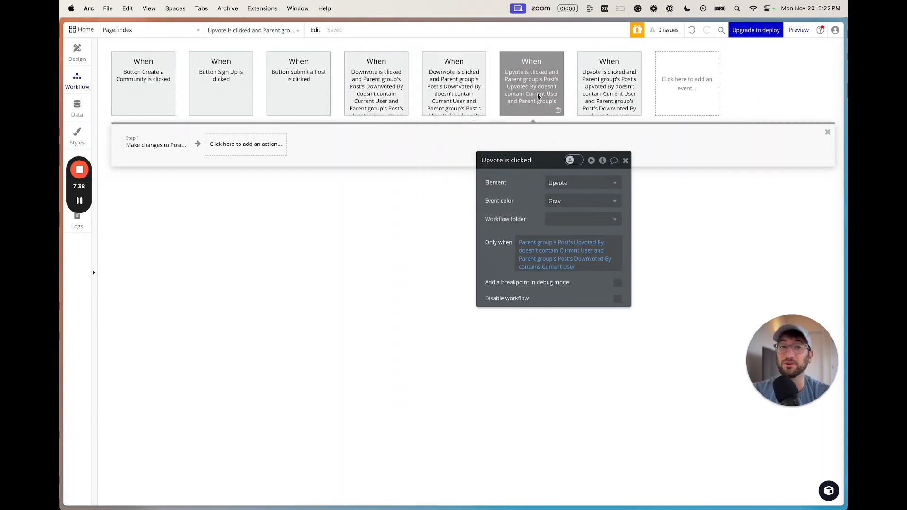
{"action": "left_click", "coordinate": [605, 95]}
{"action": "left_click", "coordinate": [515, 93]}
{"action": "left_click", "coordinate": [458, 89]}
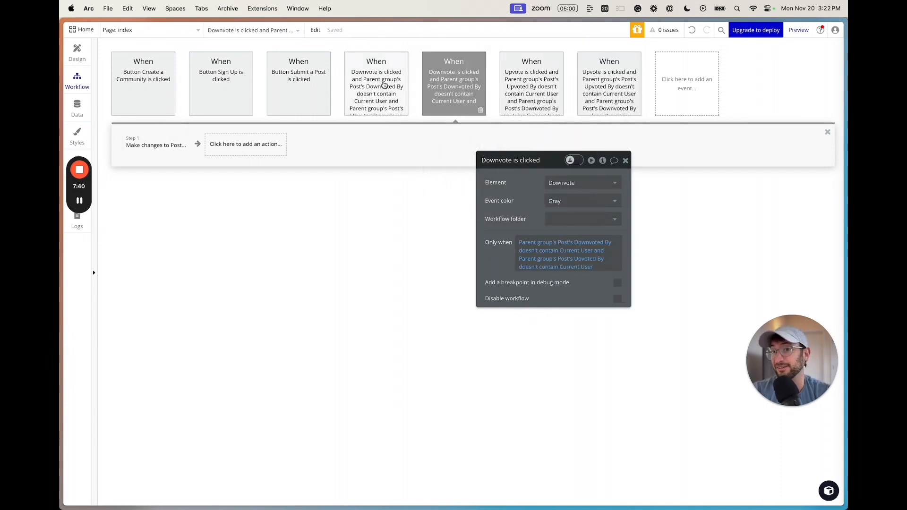
{"action": "left_click", "coordinate": [383, 84]}
{"action": "left_click", "coordinate": [455, 86]}
{"action": "left_click", "coordinate": [530, 86]}
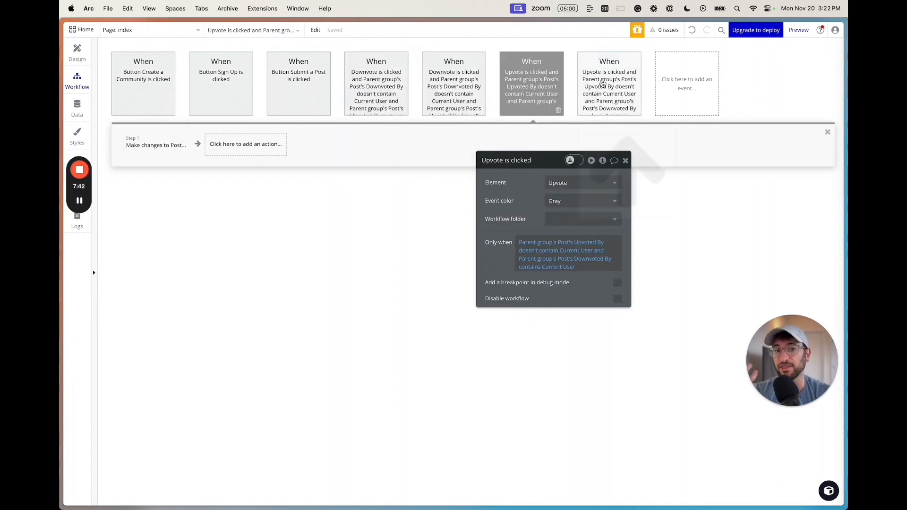
{"action": "left_click", "coordinate": [602, 83]}
{"action": "left_click", "coordinate": [510, 85]}
{"action": "left_click", "coordinate": [454, 85]}
{"action": "left_click", "coordinate": [371, 83]}
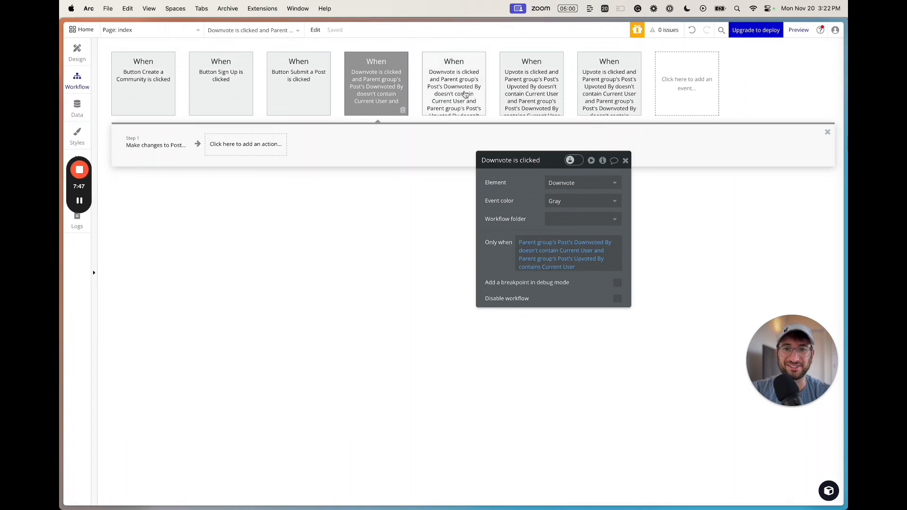
{"action": "left_click", "coordinate": [457, 89]}
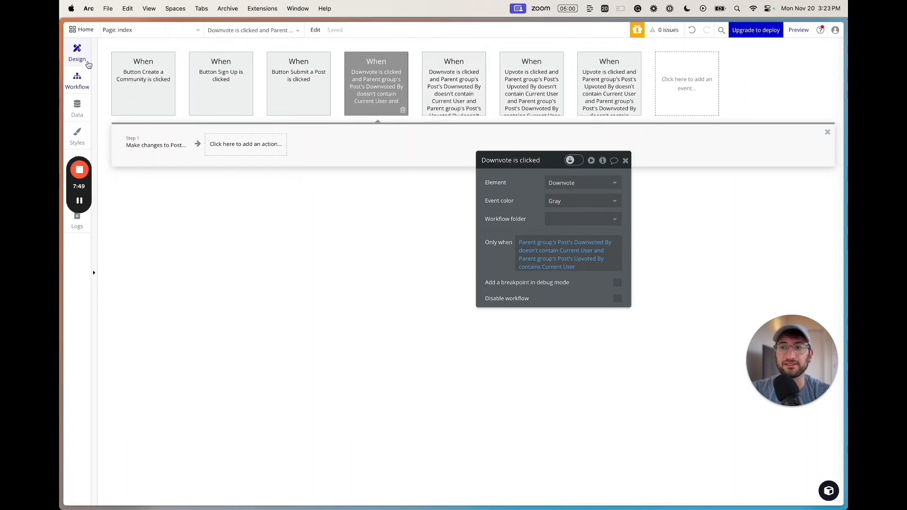
Step: Return to the page design and add a new condition to the Upvote icon in the post group
{"action": "left_click", "coordinate": [77, 52]}
{"action": "left_click", "coordinate": [296, 176]}
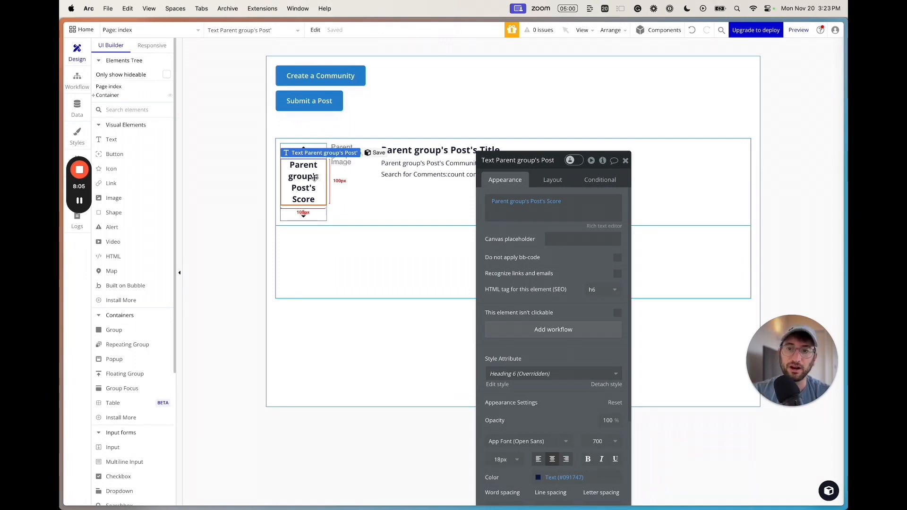
{"action": "left_click", "coordinate": [348, 202]}
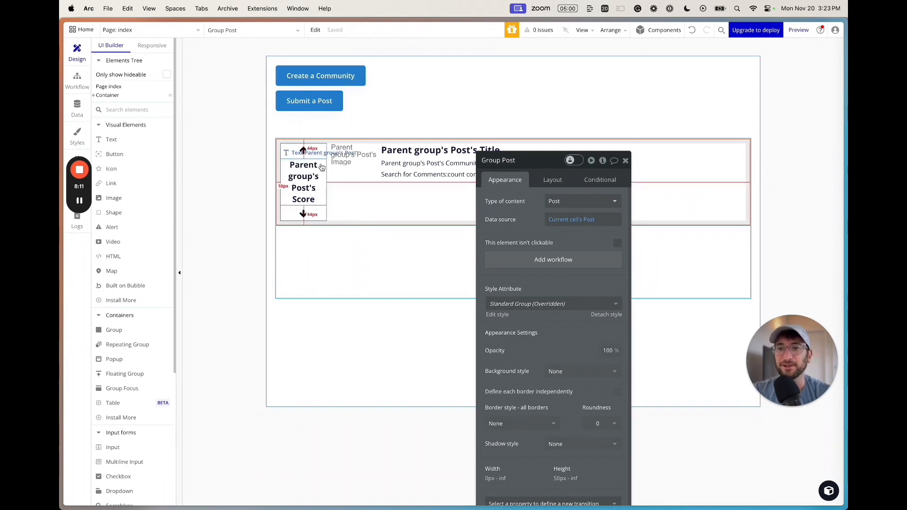
{"action": "left_click", "coordinate": [303, 151]}
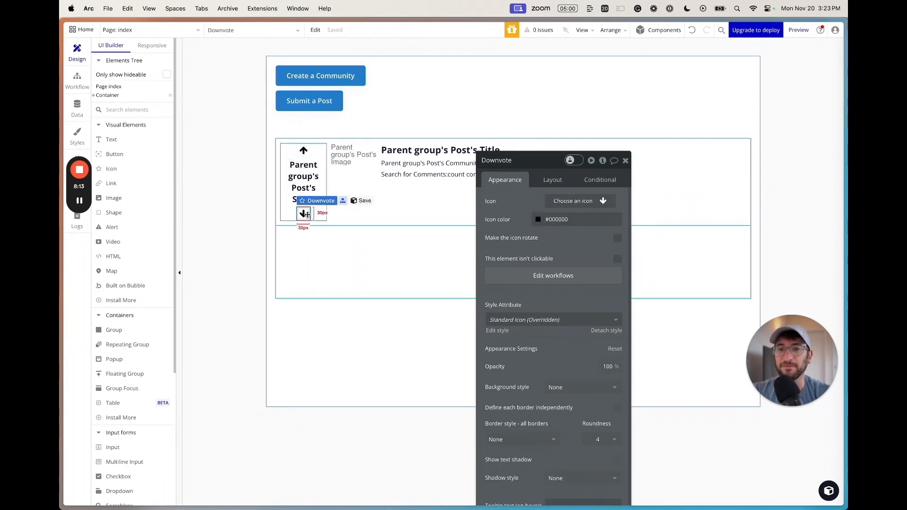
{"action": "left_click", "coordinate": [593, 181]}
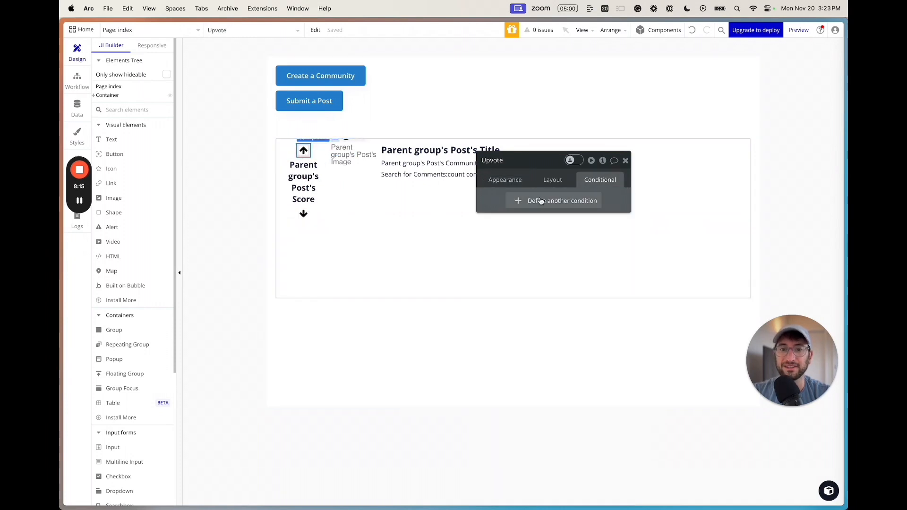
{"action": "left_click", "coordinate": [520, 201]}
Step: Set the Upvote icon's condition to "Parent group's Post's Upvoted By contains Current User"
{"action": "left_click", "coordinate": [516, 206]}
{"action": "type", "text": "curr"}
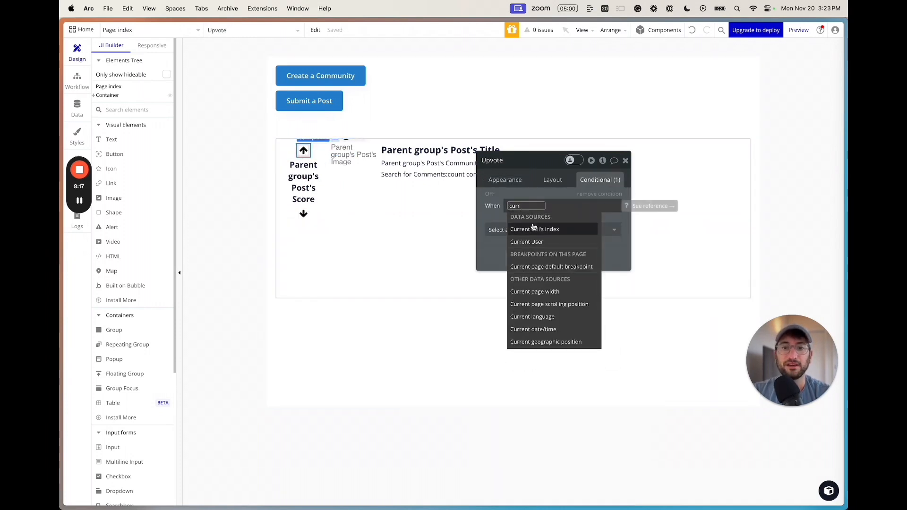
{"action": "key", "text": "BackSpace"}
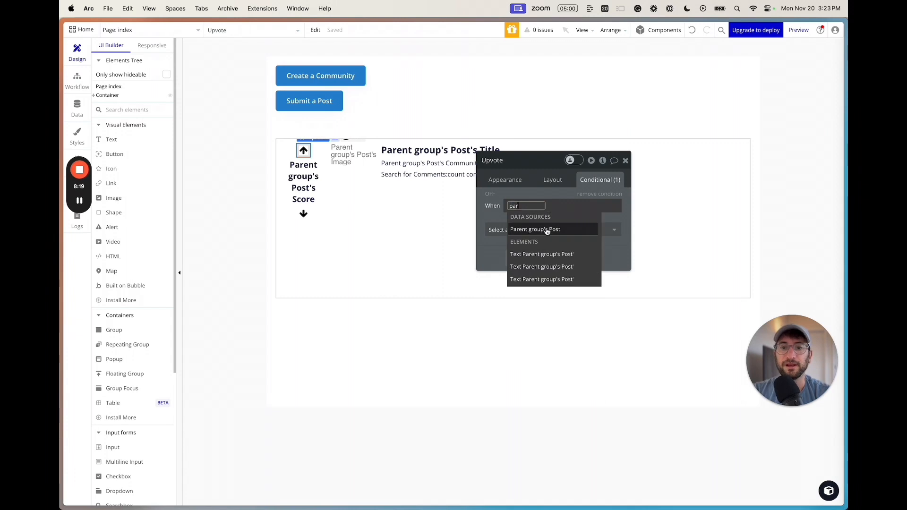
{"action": "left_click", "coordinate": [546, 229]}
{"action": "left_click", "coordinate": [579, 343]}
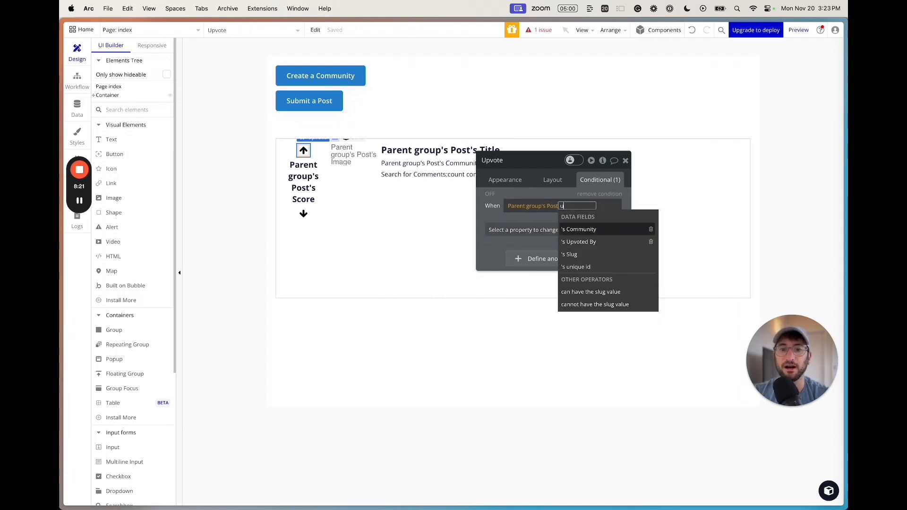
{"action": "type", "text": "con"}
{"action": "left_click", "coordinate": [550, 239]}
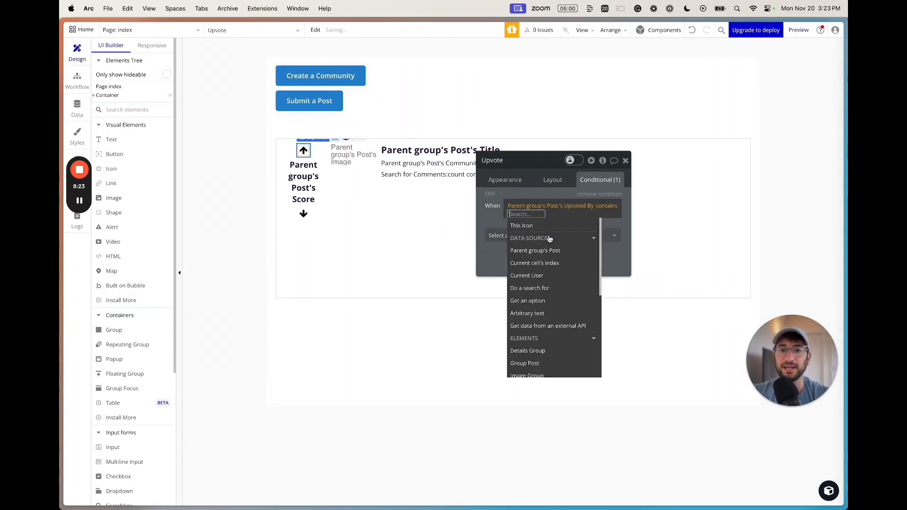
{"action": "type", "text": "cur"}
{"action": "left_click", "coordinate": [538, 251]}
{"action": "left_click", "coordinate": [507, 237]}
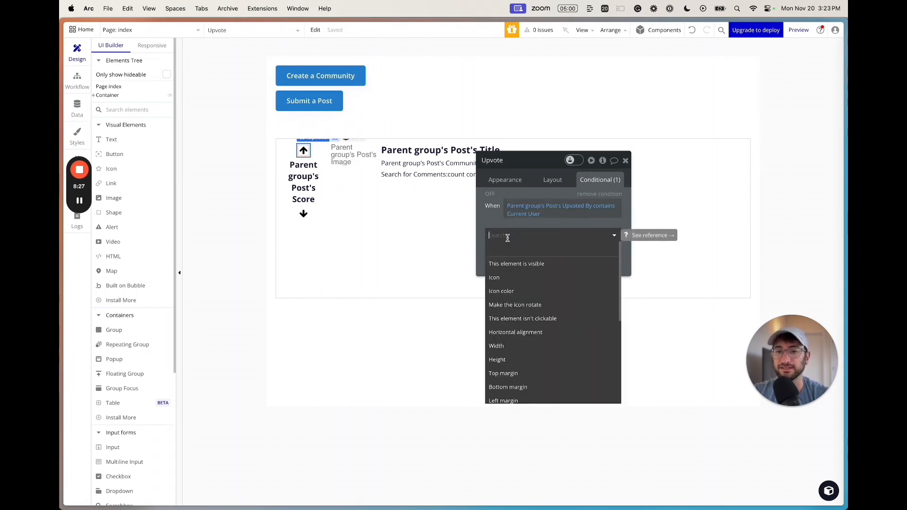
{"action": "type", "text": "back"}
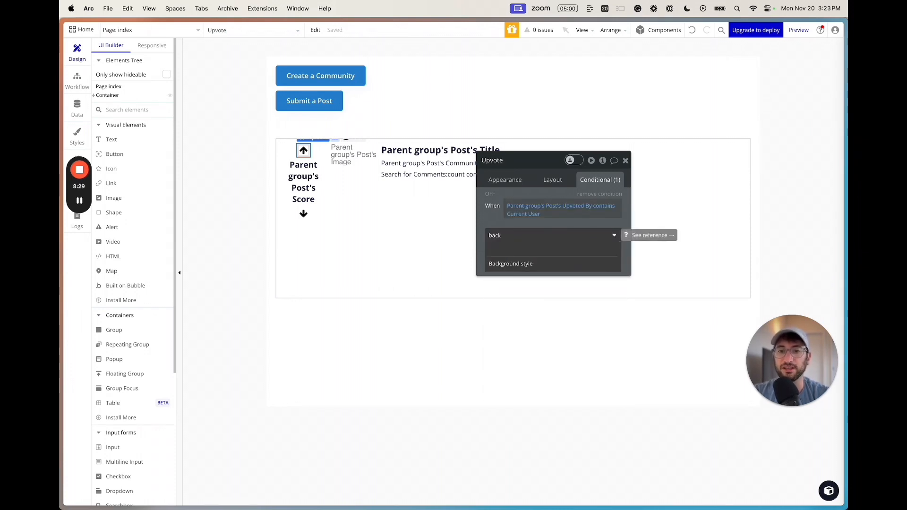
{"action": "left_click", "coordinate": [510, 263]}
{"action": "left_click", "coordinate": [614, 234]}
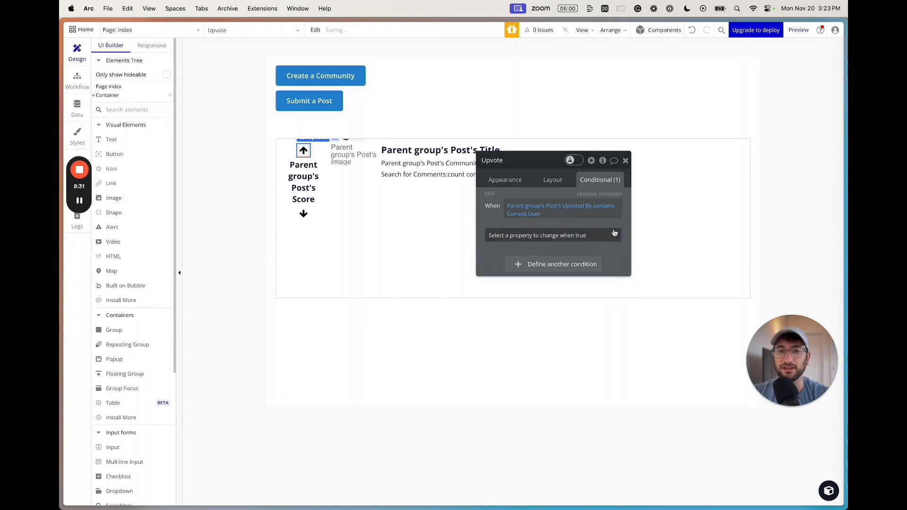
Step: Make the Upvote icon's condition change the icon color to the Primary color variable
{"action": "left_click", "coordinate": [614, 235]}
{"action": "type", "text": "icon"}
{"action": "left_click", "coordinate": [536, 262]}
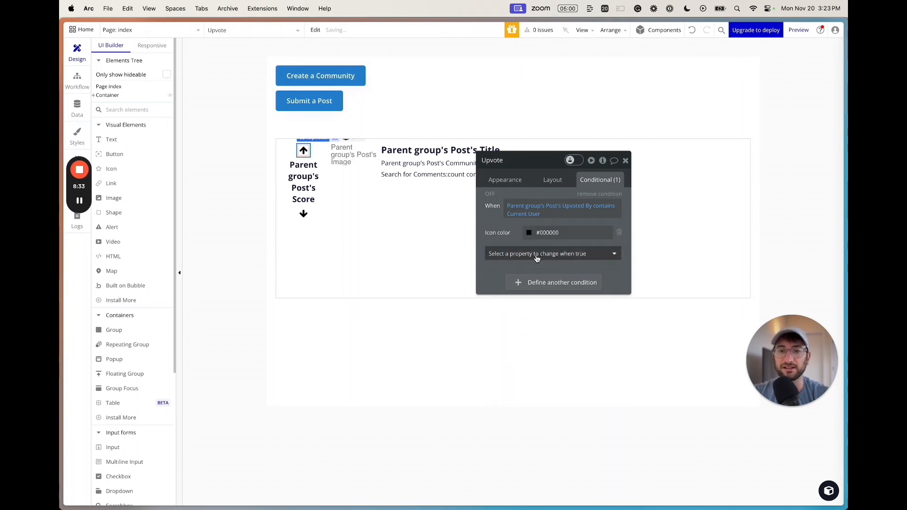
{"action": "left_click", "coordinate": [530, 233]}
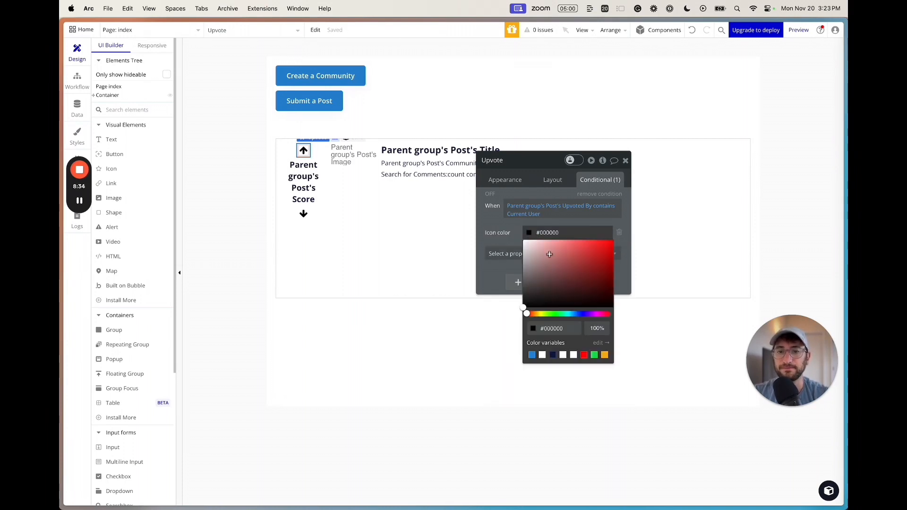
{"action": "left_click", "coordinate": [530, 356]}
{"action": "left_click", "coordinate": [510, 230]}
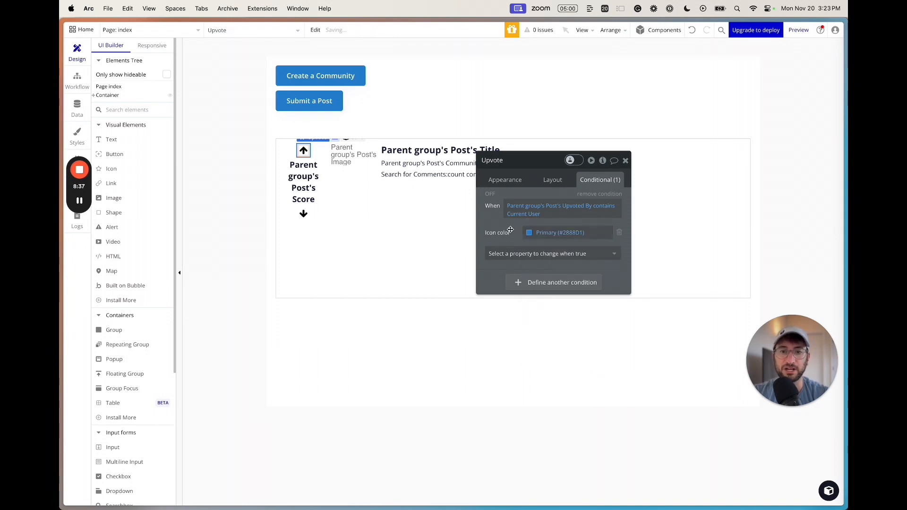
Step: Copy the Upvote icon's condition and paste it onto the Downvote icon
{"action": "right_click", "coordinate": [491, 208]}
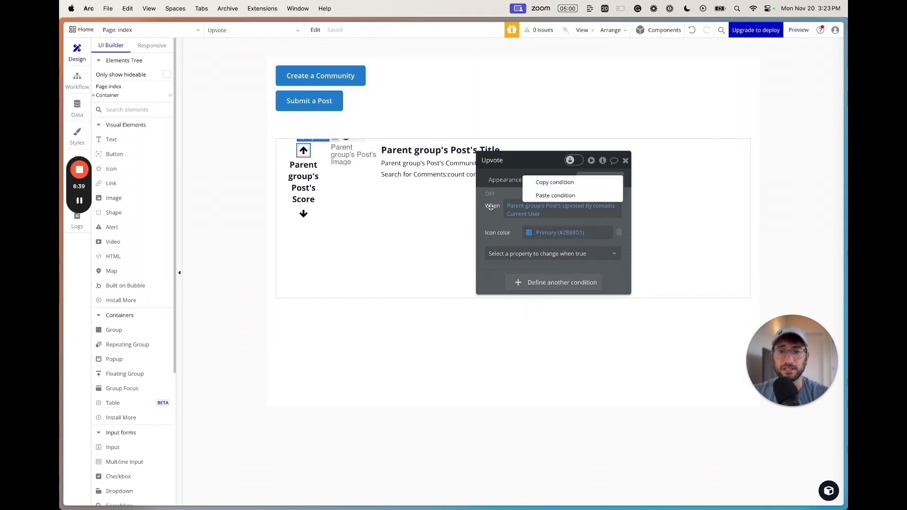
{"action": "left_click", "coordinate": [541, 183]}
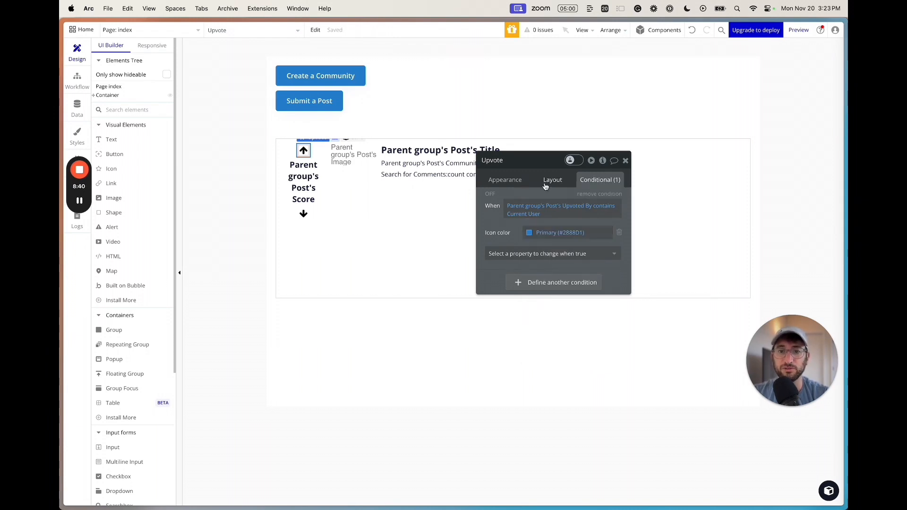
{"action": "left_click", "coordinate": [303, 215]}
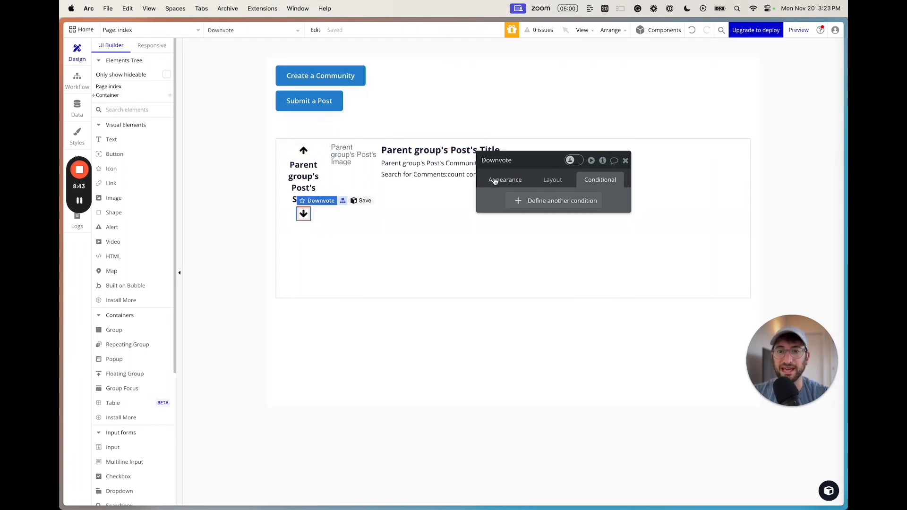
{"action": "right_click", "coordinate": [495, 200]}
{"action": "left_click", "coordinate": [541, 178]}
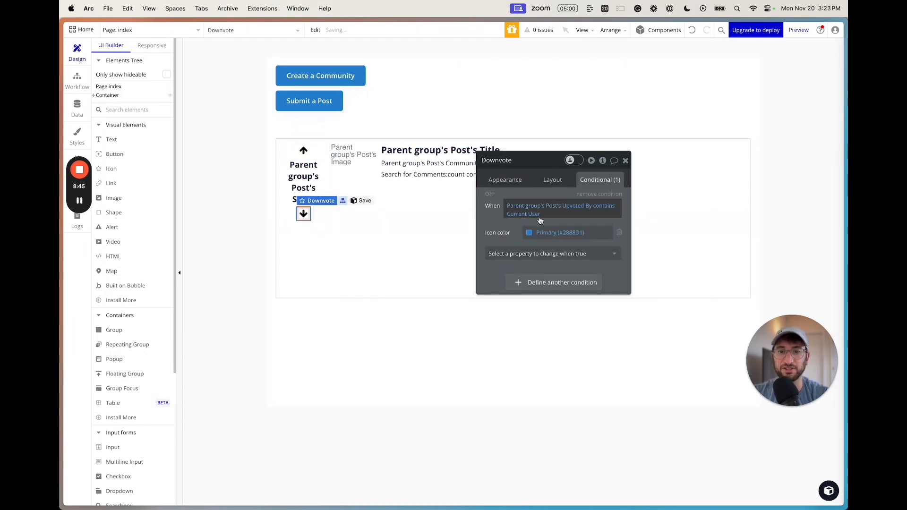
Step: Change the Downvote icon's condition to "Parent group's Post's Downvoted By contains Current User"
{"action": "mouse_move", "coordinate": [521, 209]}
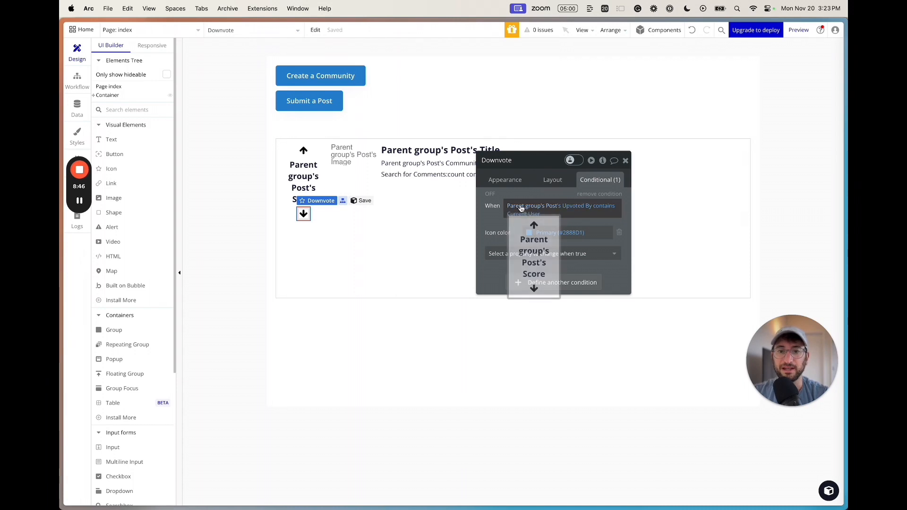
{"action": "left_click", "coordinate": [556, 208]}
{"action": "type", "text": "dow"}
{"action": "left_click", "coordinate": [575, 230]}
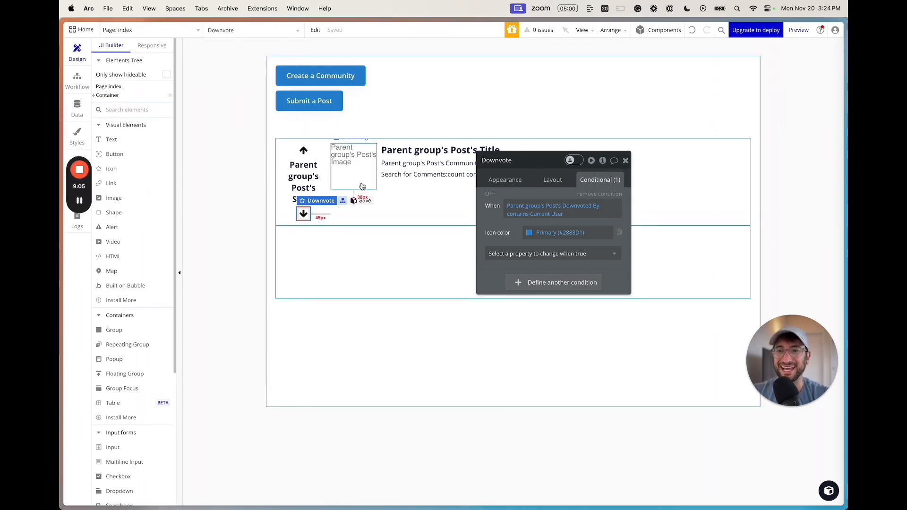
Step: Preview the index page and inspect the debug_mode parameter in its address
{"action": "left_click", "coordinate": [798, 31]}
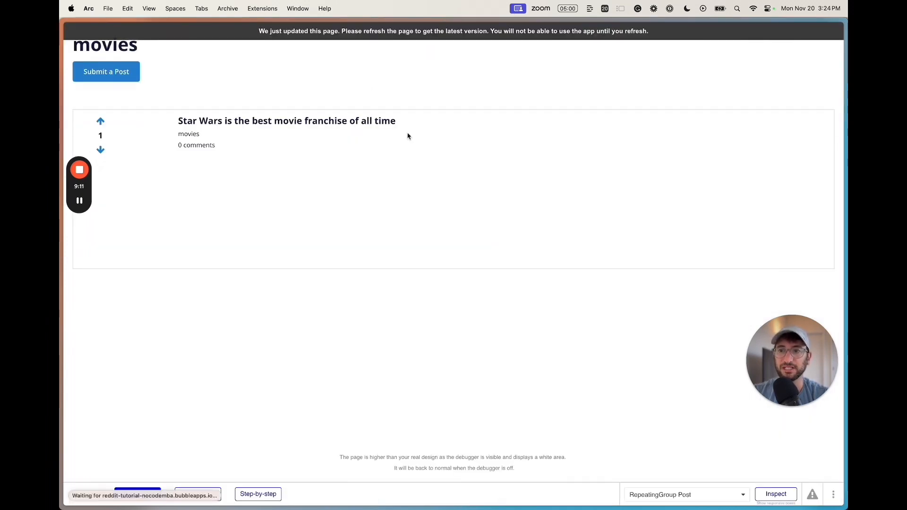
{"action": "key", "text": "super+l"}
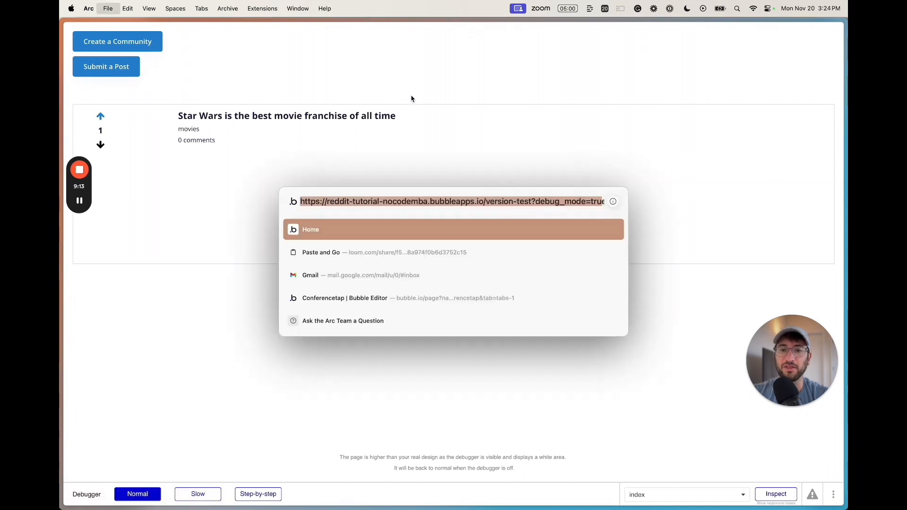
{"action": "left_click", "coordinate": [498, 202]}
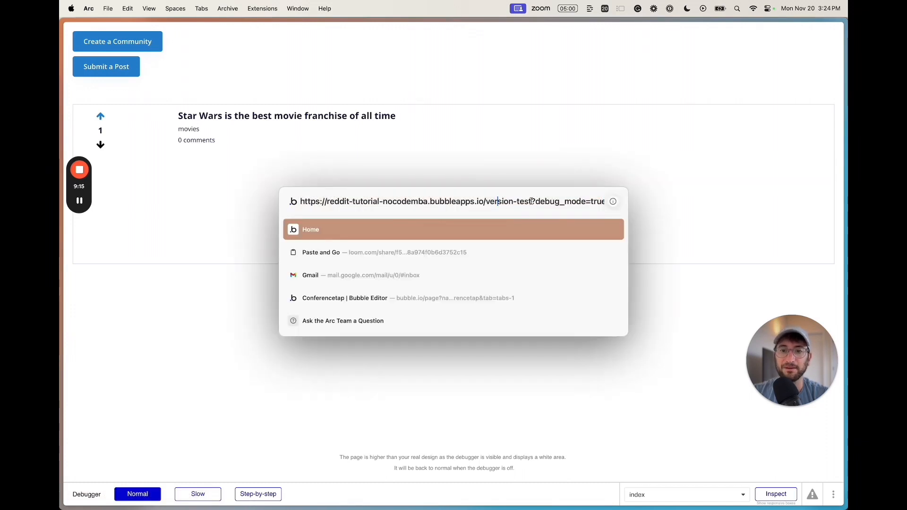
{"action": "left_click_drag", "start_coordinate": [530, 201], "coordinate": [720, 201]}
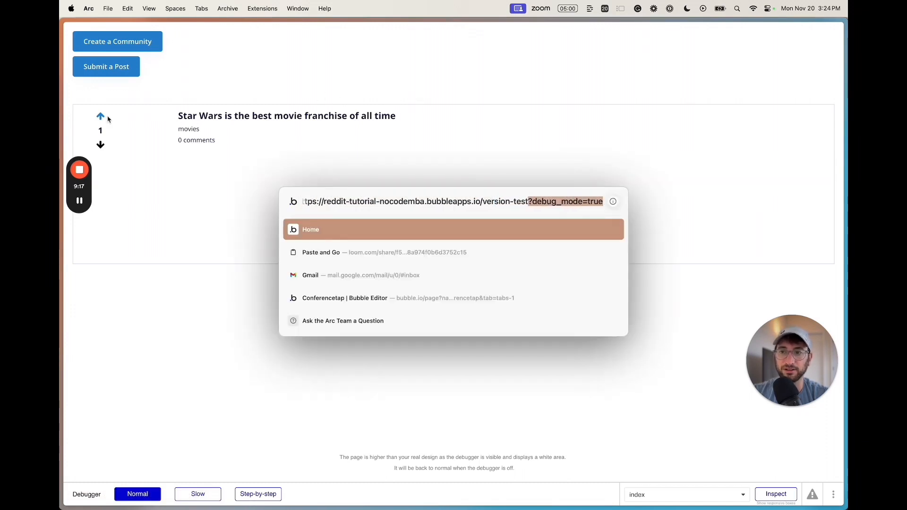
{"action": "left_click", "coordinate": [208, 57]}
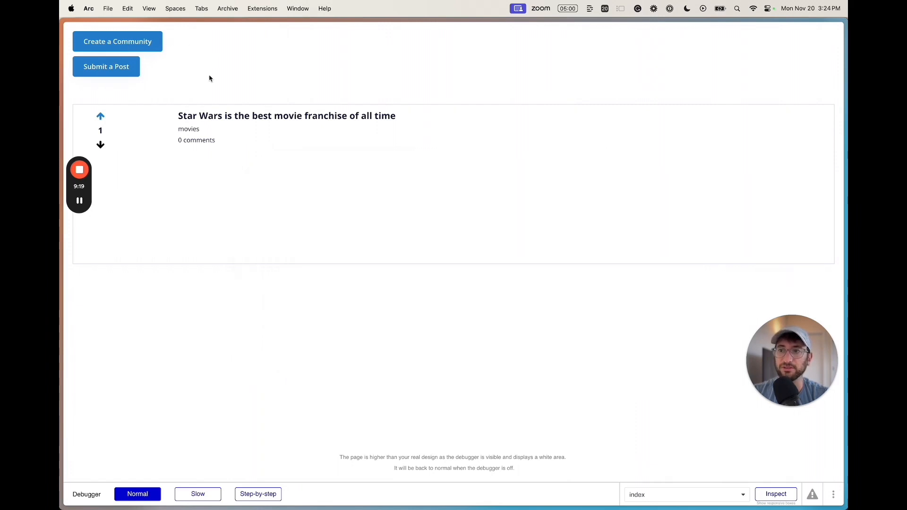
{"action": "left_click_drag", "start_coordinate": [85, 192], "coordinate": [622, 131]}
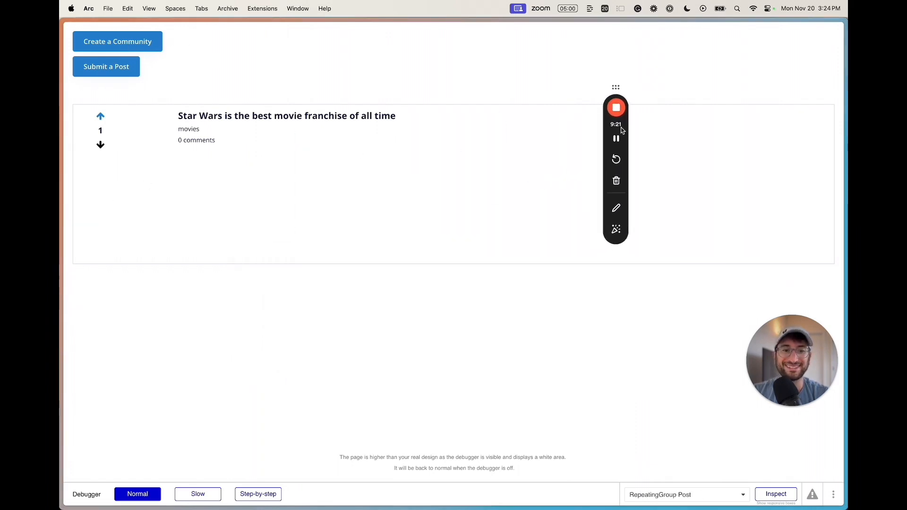
Step: Test voting on the Star Wars post by repeating the upvote and switching several times between downvote and upvote, ending on an upvote
{"action": "left_click", "coordinate": [101, 117]}
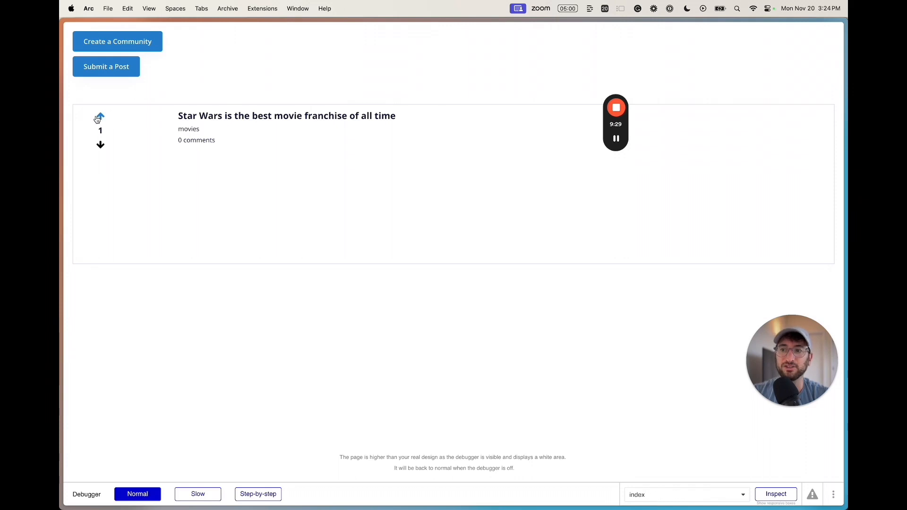
{"action": "left_click", "coordinate": [101, 118]}
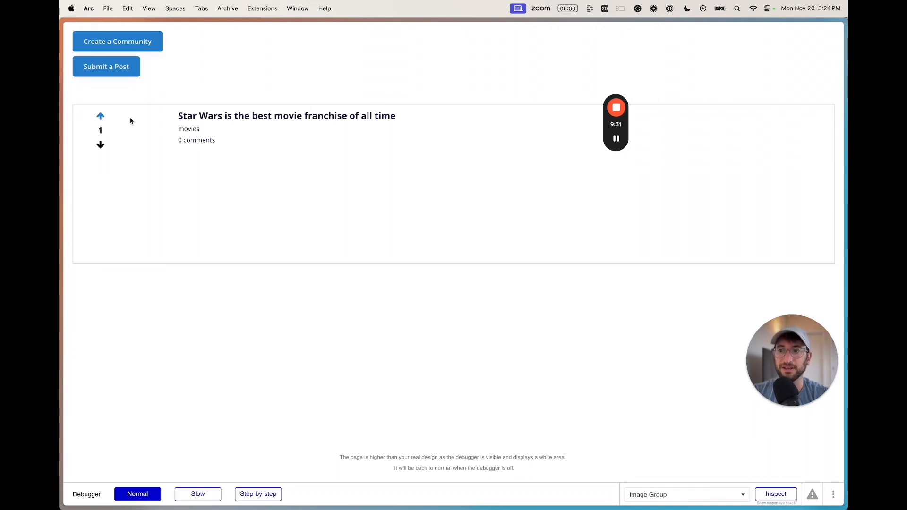
{"action": "left_click", "coordinate": [101, 146]}
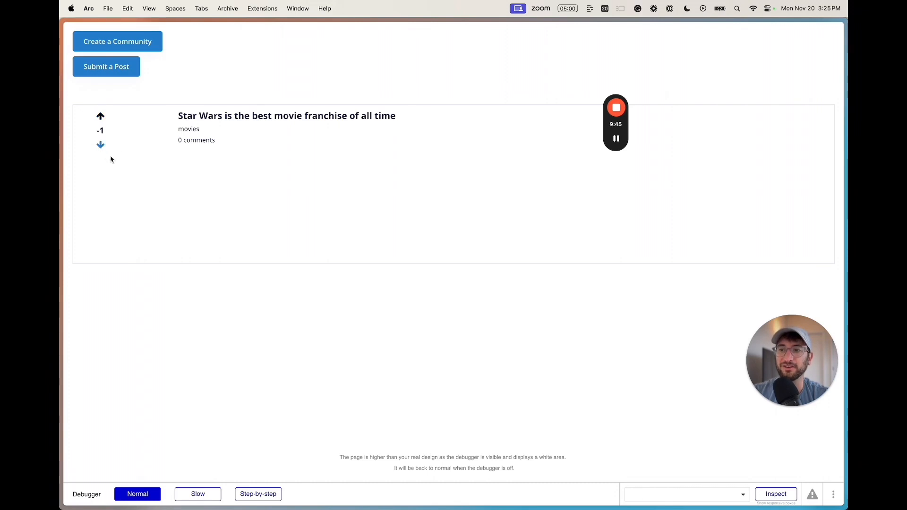
{"action": "left_click", "coordinate": [100, 116]}
{"action": "left_click", "coordinate": [101, 145]}
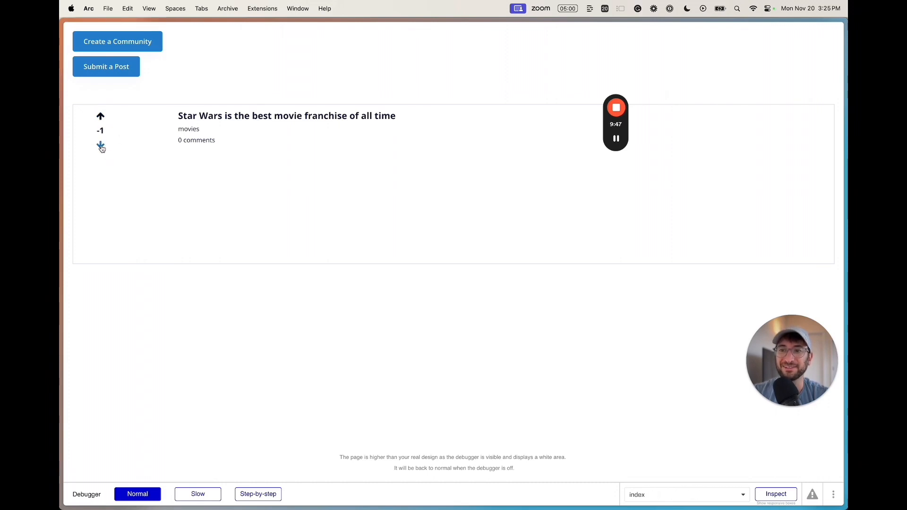
{"action": "left_click", "coordinate": [102, 117]}
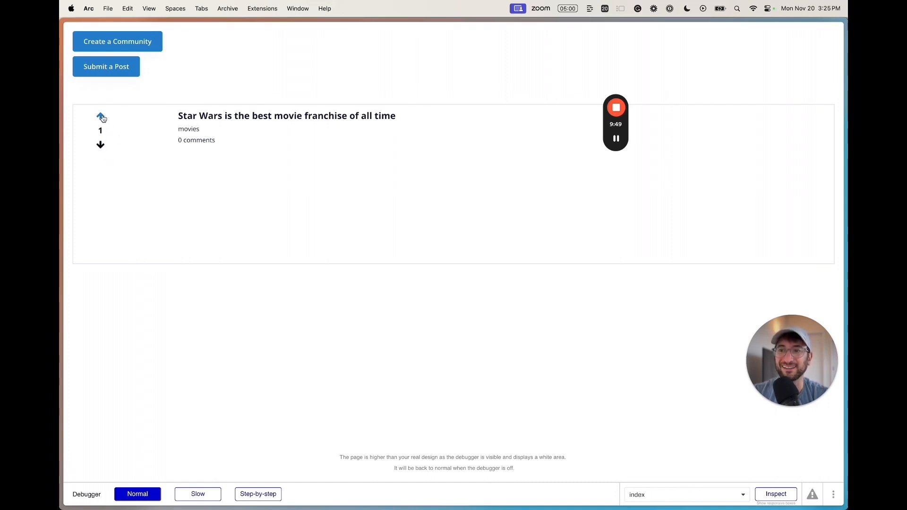
{"action": "left_click", "coordinate": [101, 145]}
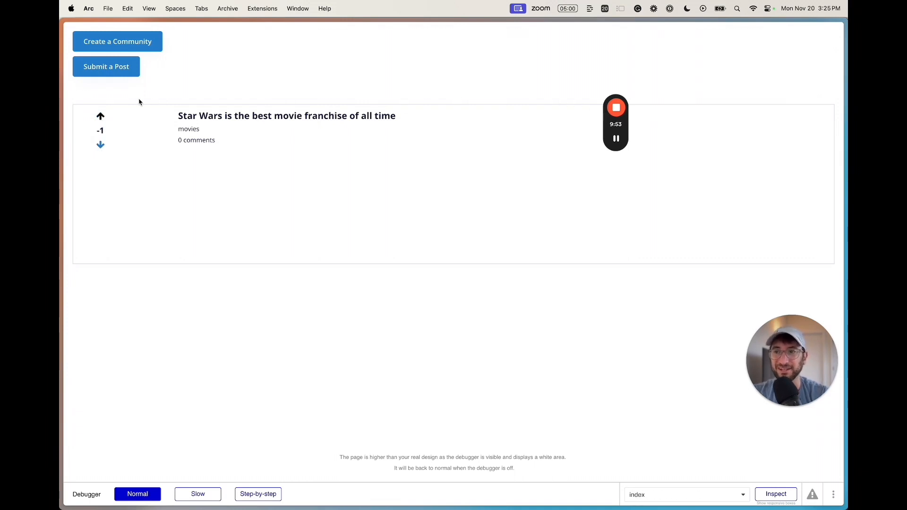
{"action": "left_click", "coordinate": [102, 117]}
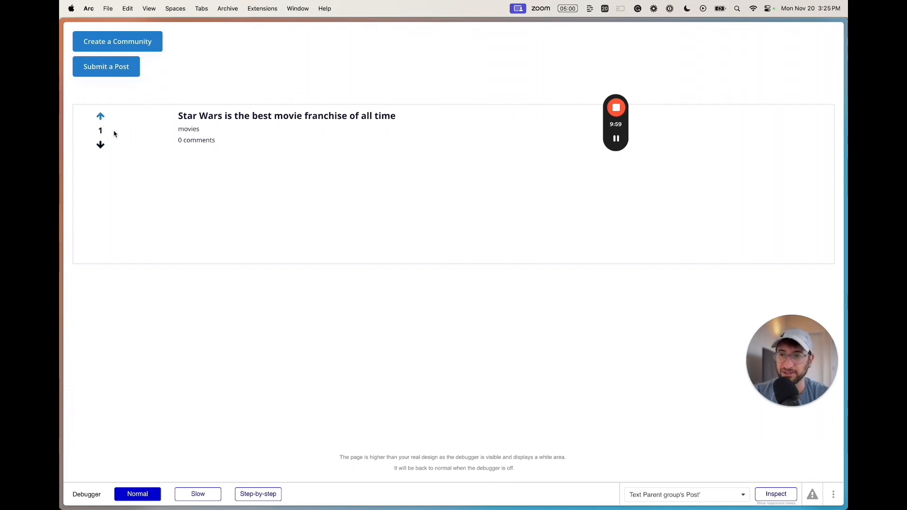
{"action": "mouse_move", "coordinate": [615, 140]}
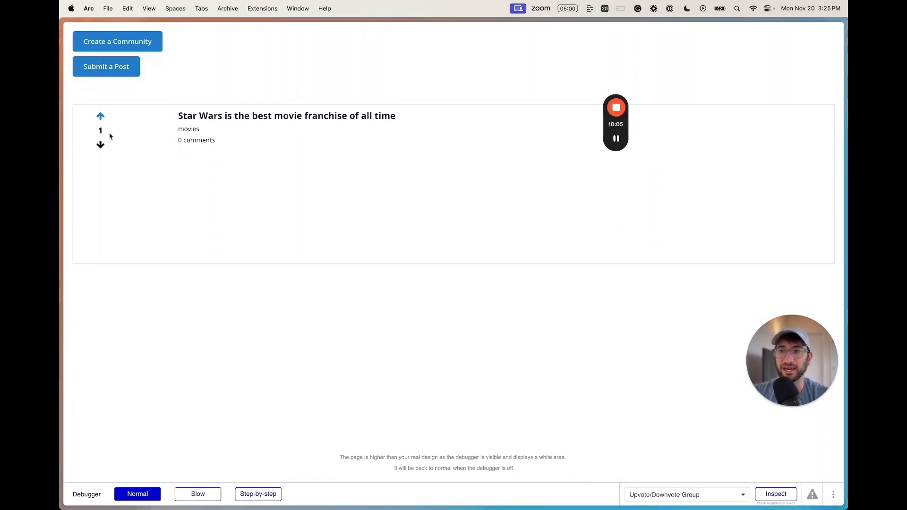
Step: Start a new post in the movies community titled "What's your favorite sports movie?" with the description "Share below"
{"action": "left_click", "coordinate": [118, 75]}
{"action": "left_click", "coordinate": [406, 95]}
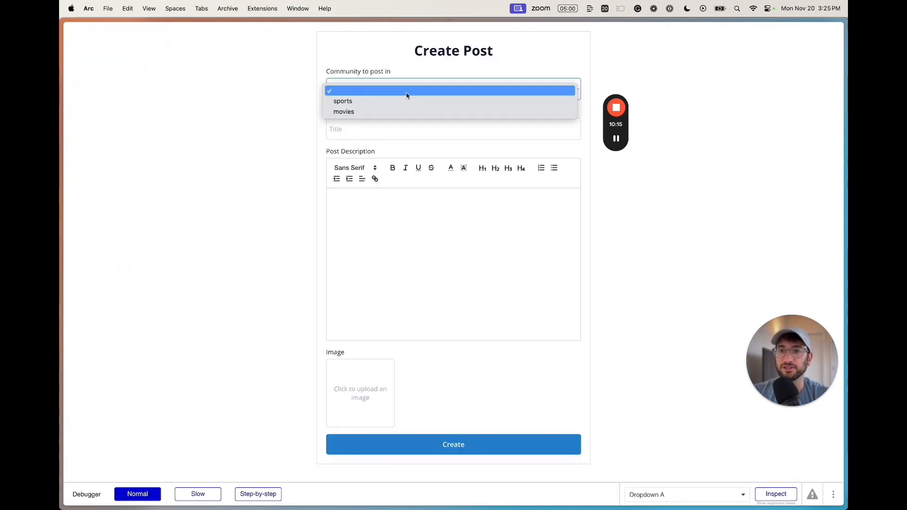
{"action": "left_click", "coordinate": [395, 112]}
{"action": "left_click", "coordinate": [364, 125]}
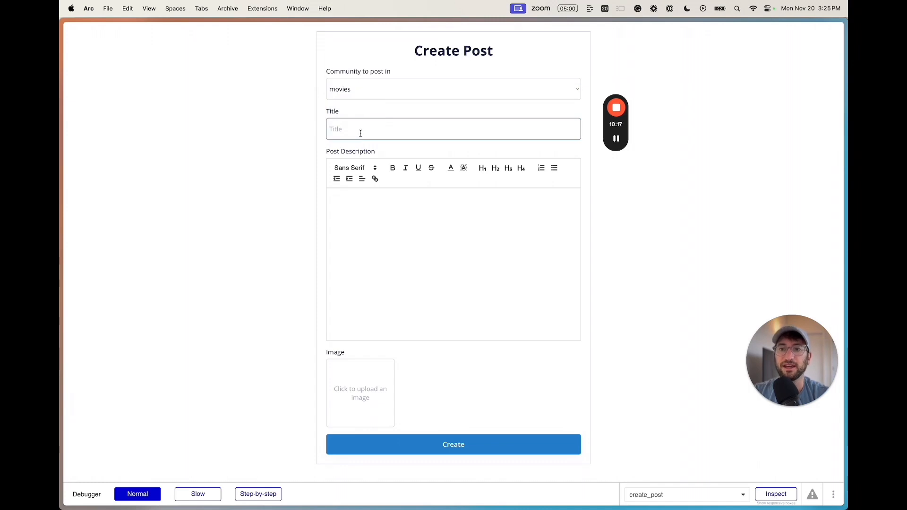
{"action": "type", "text": "What's your favorite sports movie?"}
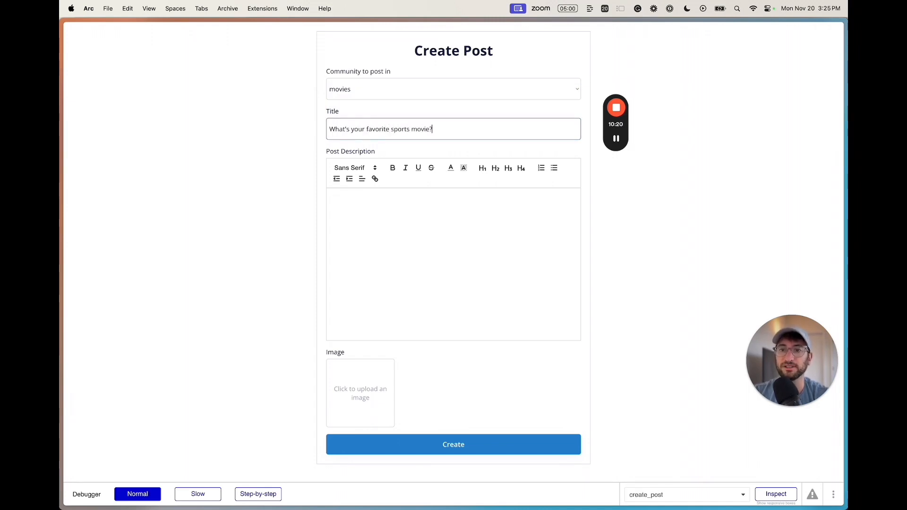
{"action": "left_click", "coordinate": [354, 204]}
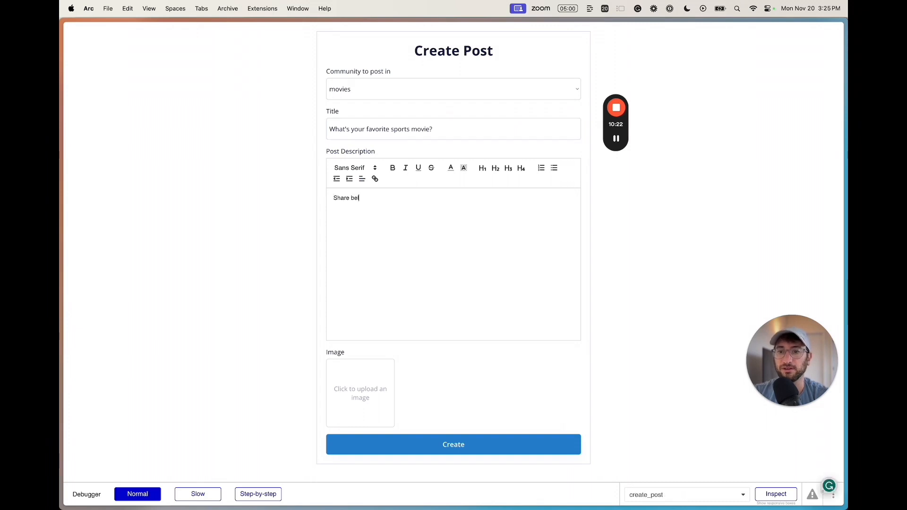
Step: Upload the image of four sports balls to the new post and create the post
{"action": "scroll", "coordinate": [392, 249], "scroll_direction": "down", "scroll_amount": 4}
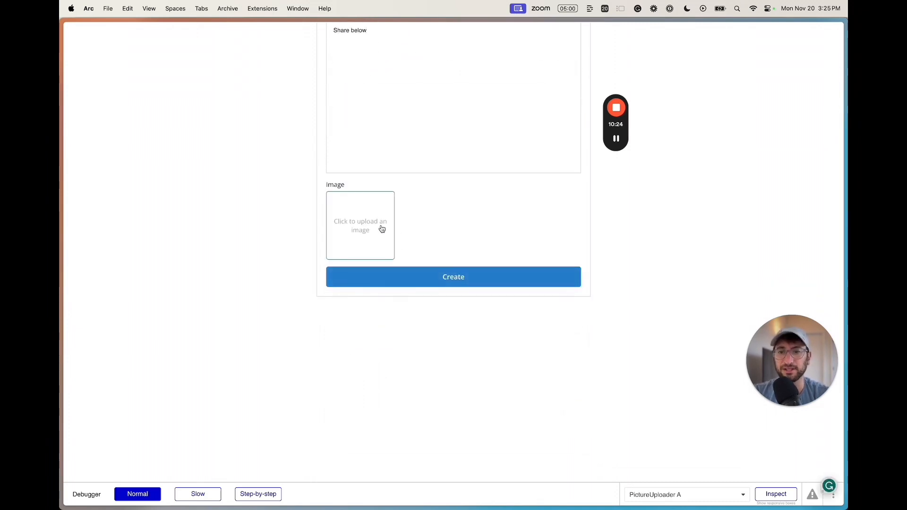
{"action": "scroll", "coordinate": [376, 226], "scroll_direction": "up", "scroll_amount": 1}
{"action": "left_click", "coordinate": [616, 138]}
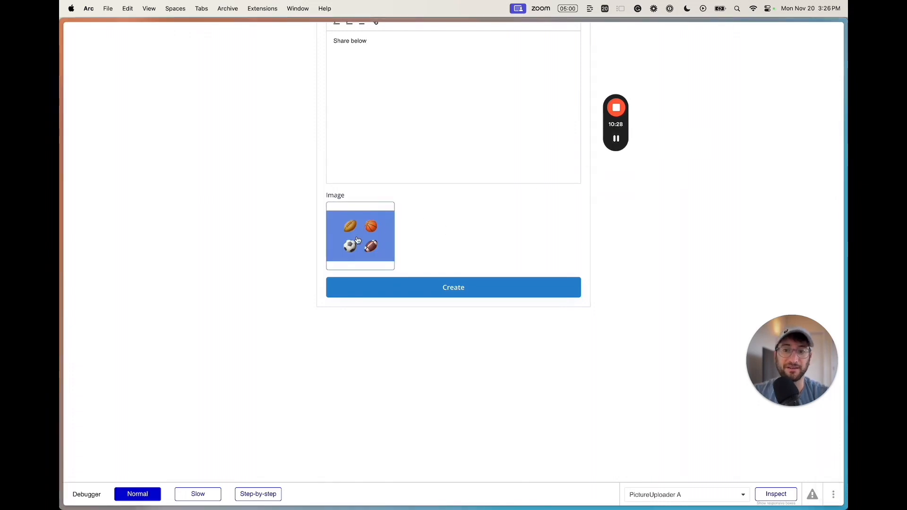
{"action": "scroll", "coordinate": [355, 242], "scroll_direction": "up", "scroll_amount": 1}
{"action": "scroll", "coordinate": [355, 246], "scroll_direction": "up", "scroll_amount": 1}
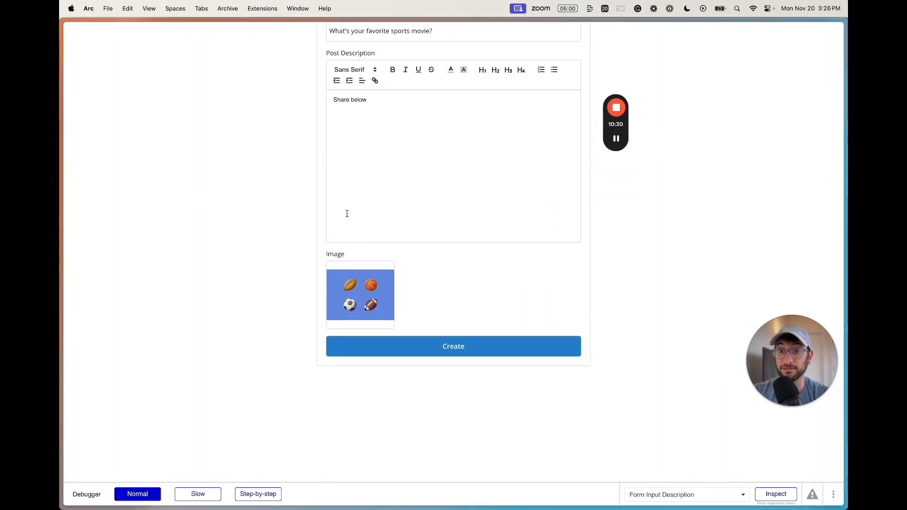
{"action": "scroll", "coordinate": [418, 301], "scroll_direction": "up", "scroll_amount": 2}
{"action": "scroll", "coordinate": [437, 306], "scroll_direction": "down", "scroll_amount": 1}
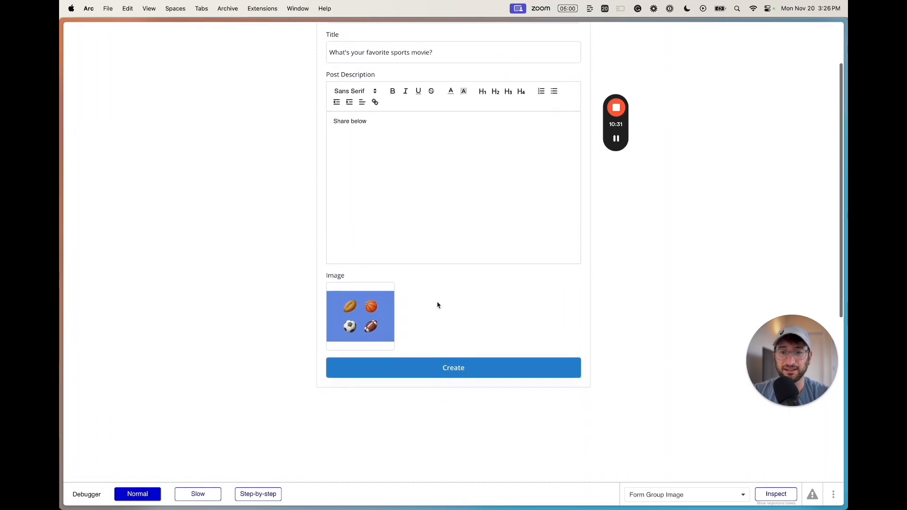
{"action": "left_click", "coordinate": [401, 366]}
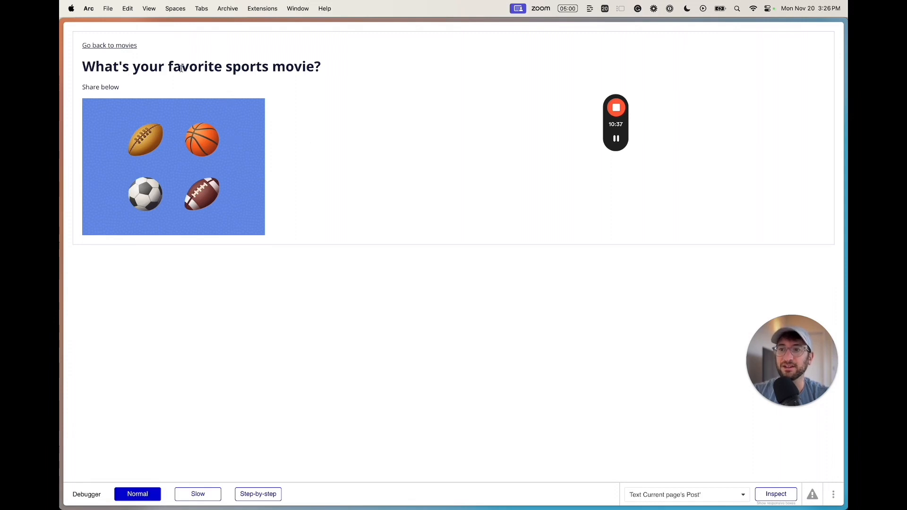
Step: Check the title, description and image on the new post's page and go back to the movies community
{"action": "left_click_drag", "start_coordinate": [93, 88], "coordinate": [162, 90]}
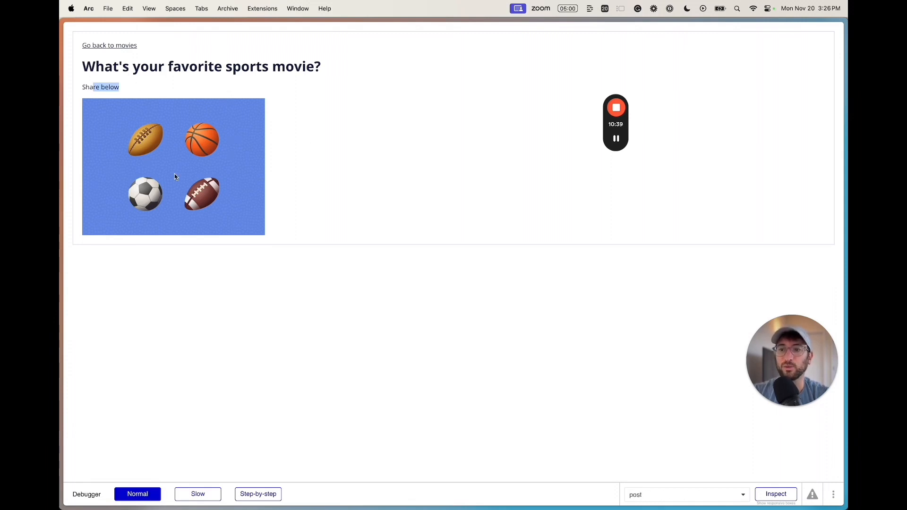
{"action": "left_click", "coordinate": [273, 194]}
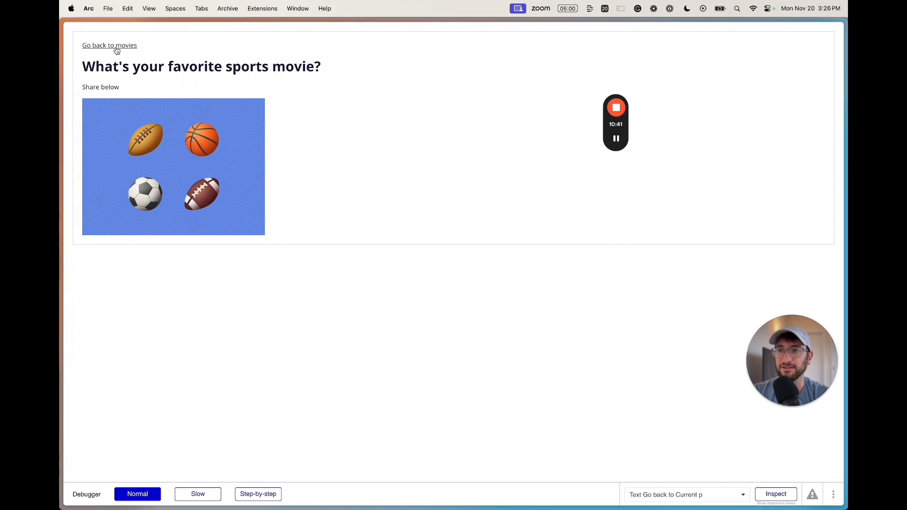
{"action": "left_click", "coordinate": [116, 48]}
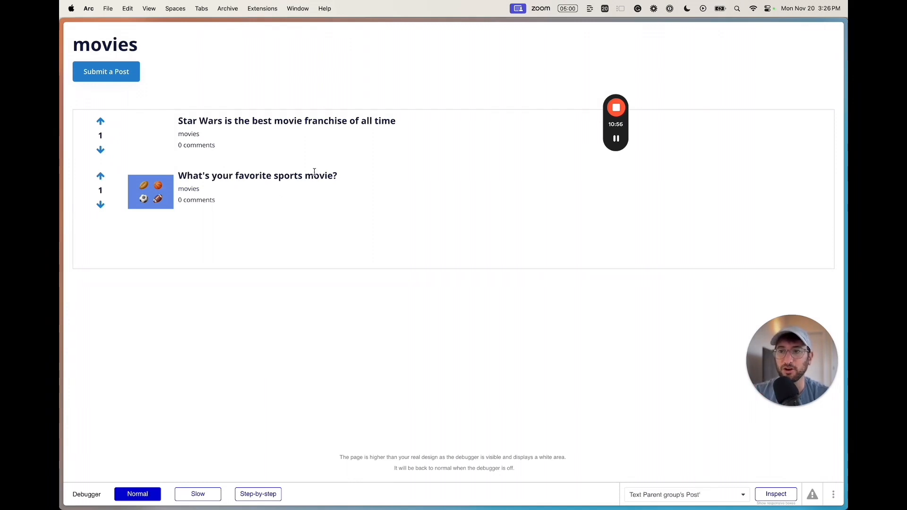
{"action": "key", "text": "super+l"}
{"action": "left_click", "coordinate": [533, 203]}
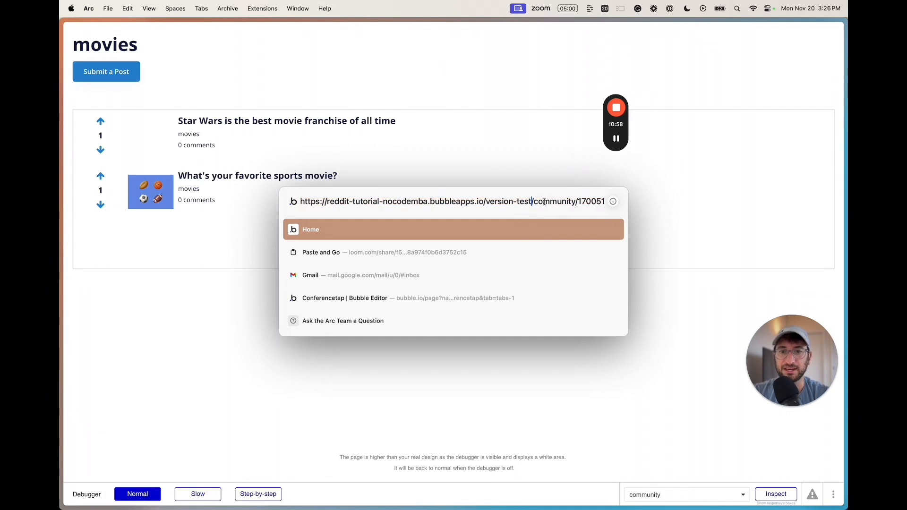
{"action": "left_click_drag", "start_coordinate": [539, 201], "coordinate": [733, 199]}
{"action": "left_click", "coordinate": [404, 202]}
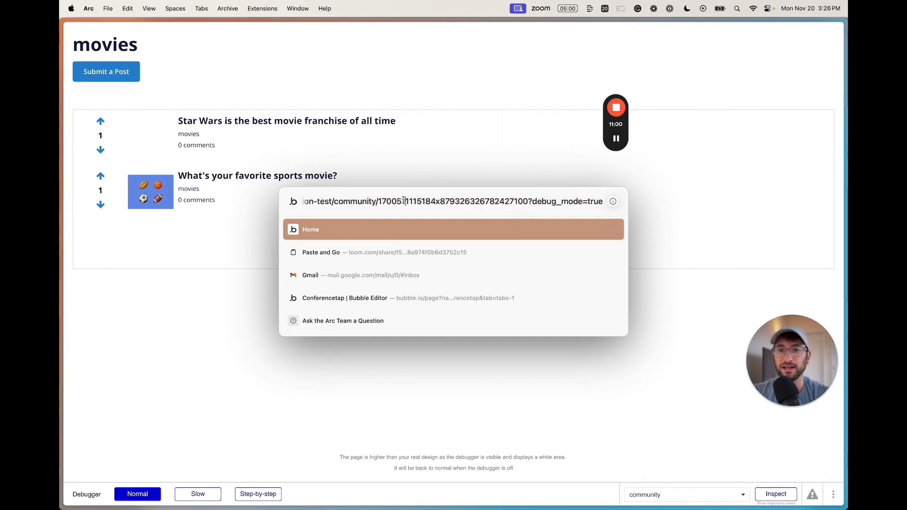
{"action": "left_click_drag", "start_coordinate": [337, 202], "coordinate": [831, 210]}
{"action": "key", "text": "BackSpace"}
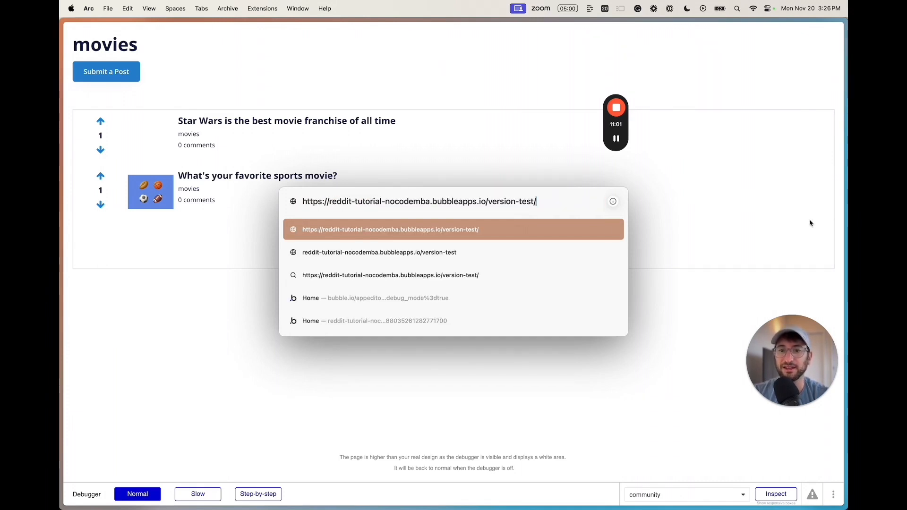
{"action": "key", "text": "Return"}
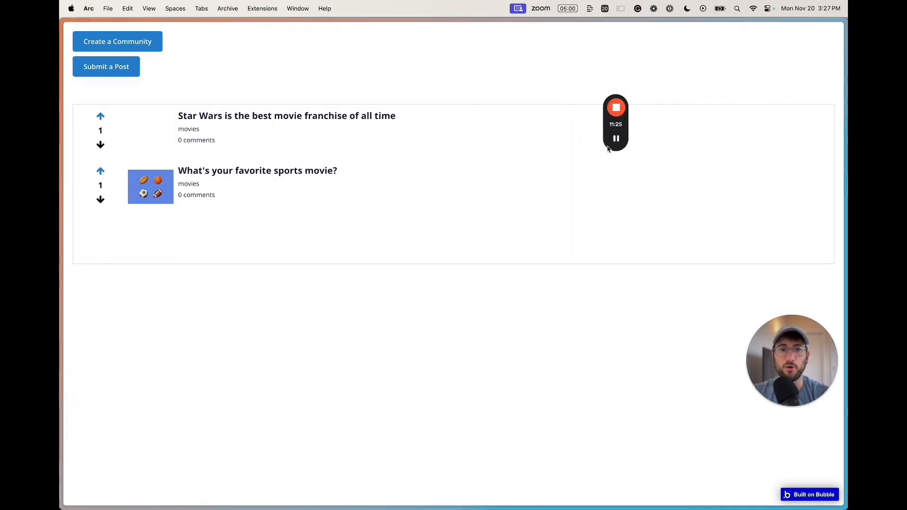
Step: Switch back to the Bubble editor and open the appearance settings of the Post Image in the post list
{"action": "key", "text": "super+alt+Up"}
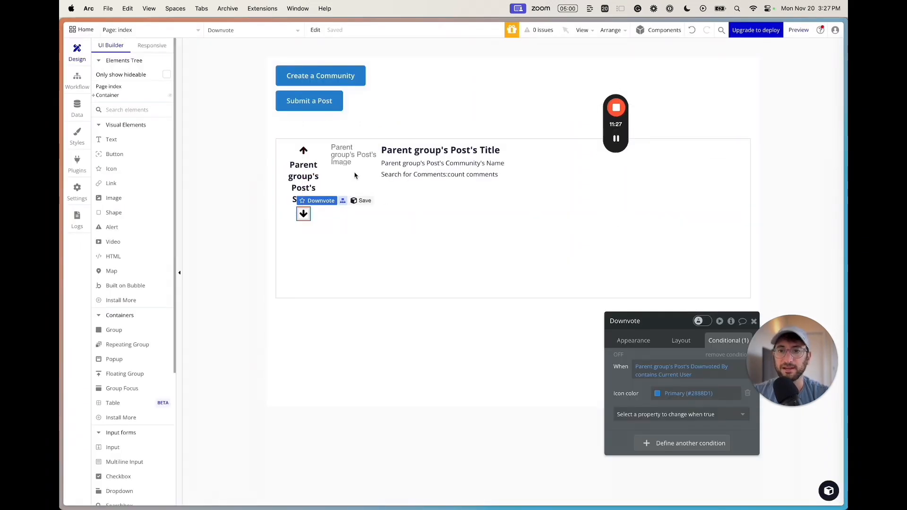
{"action": "left_click_drag", "start_coordinate": [616, 88], "coordinate": [711, 87]}
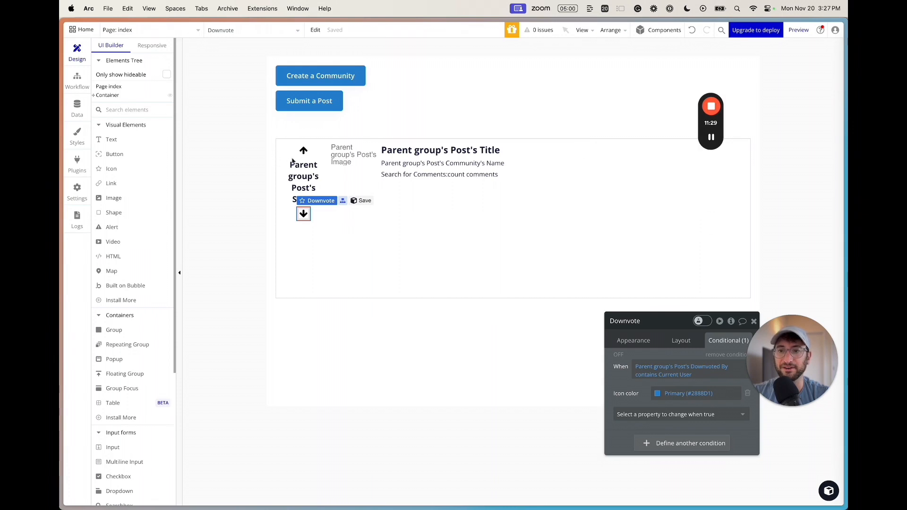
{"action": "left_click", "coordinate": [355, 164]}
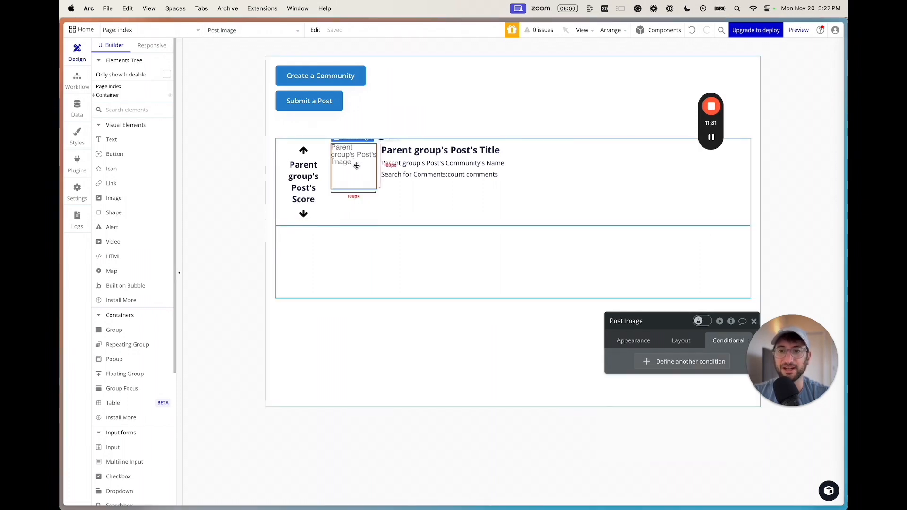
{"action": "left_click", "coordinate": [633, 340]}
{"action": "left_click_drag", "start_coordinate": [685, 322], "coordinate": [594, 75]}
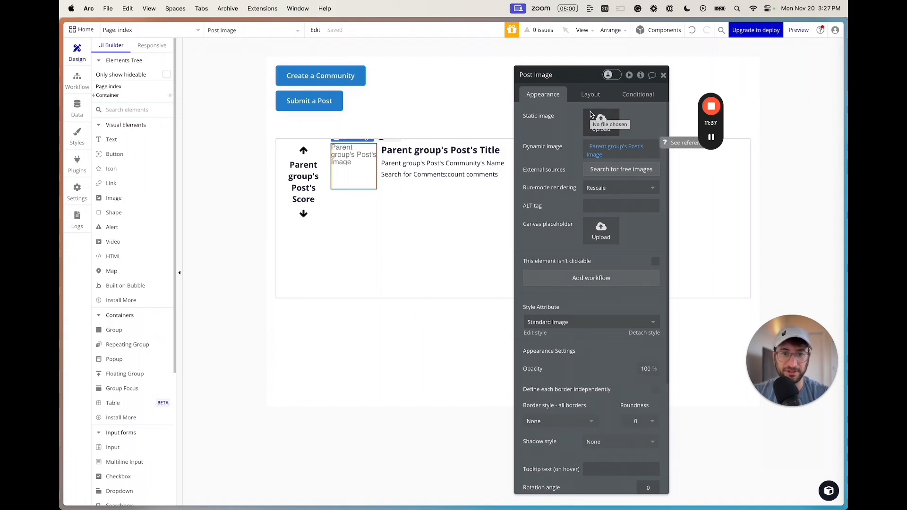
{"action": "key", "text": "super+s"}
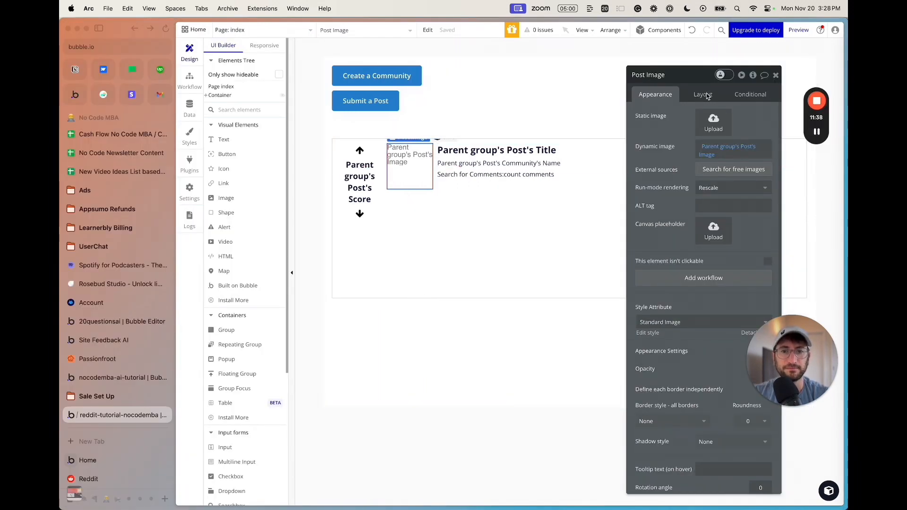
{"action": "key", "text": "super+s"}
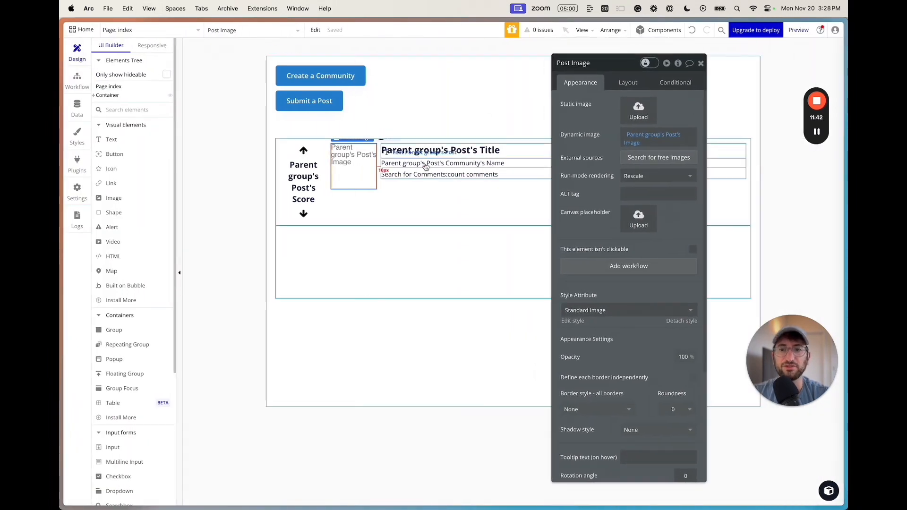
Step: Add a condition to the Post Image for when "Parent group's Post's Image is empty"
{"action": "left_click", "coordinate": [672, 85]}
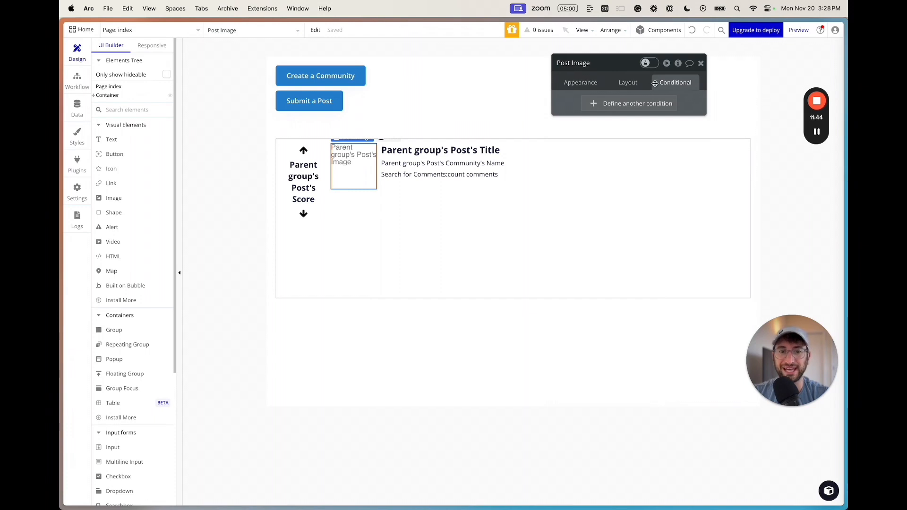
{"action": "left_click", "coordinate": [620, 104]}
{"action": "left_click", "coordinate": [594, 108]}
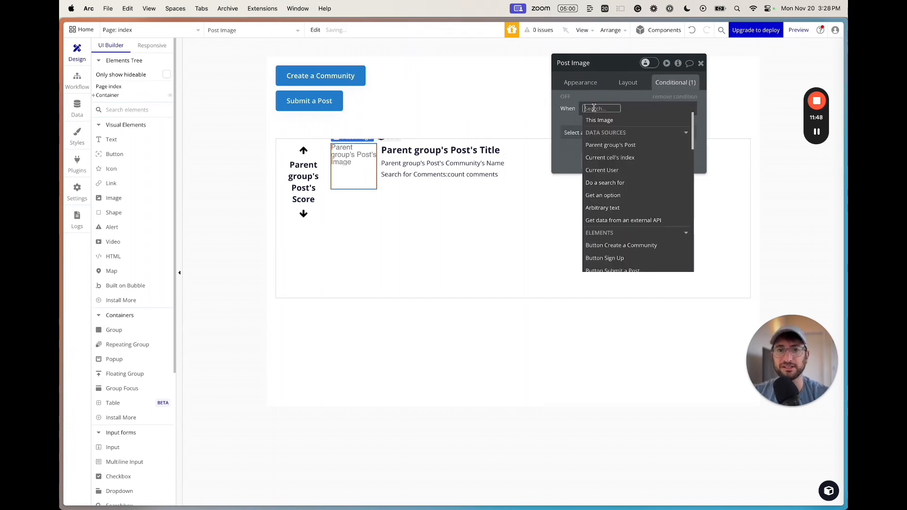
{"action": "left_click", "coordinate": [610, 145]}
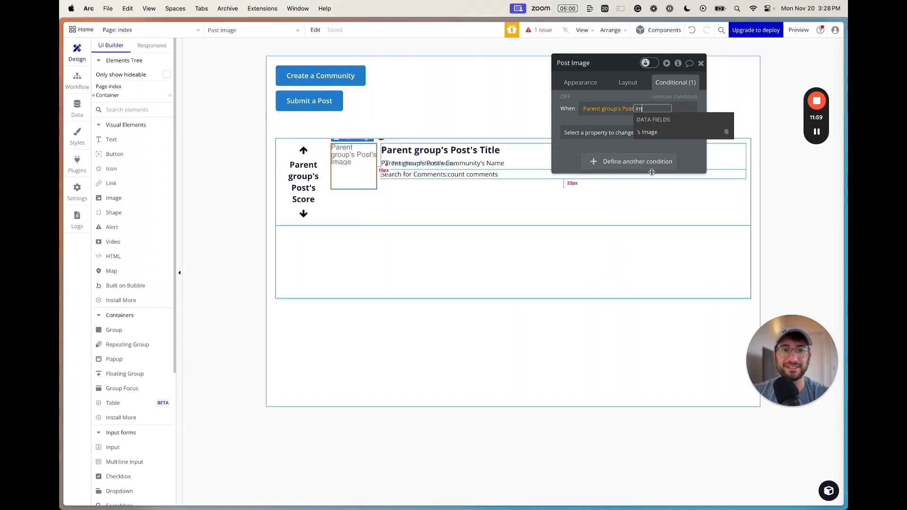
{"action": "left_click", "coordinate": [648, 132]}
{"action": "left_click", "coordinate": [680, 131]}
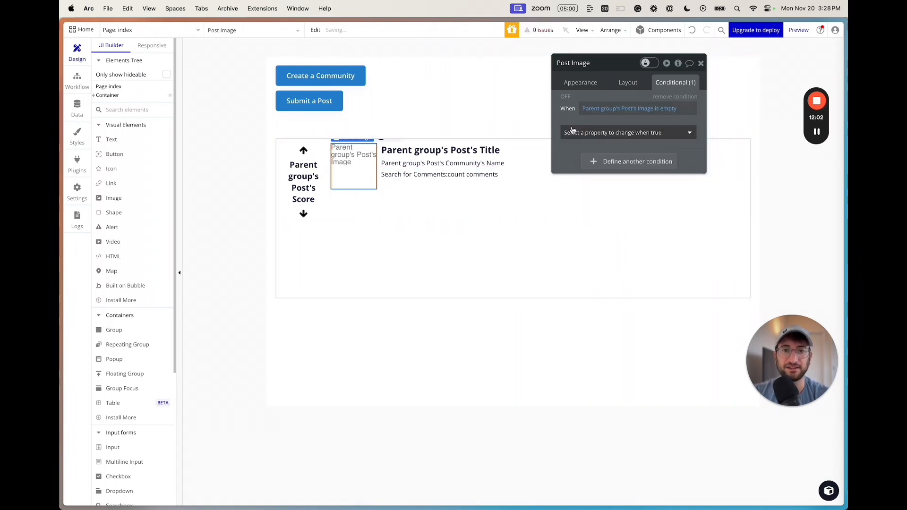
Step: Make the empty-image condition change the Post Image's source to the uploaded static pencil emoji picture
{"action": "left_click", "coordinate": [573, 132]}
{"action": "left_click", "coordinate": [588, 174]}
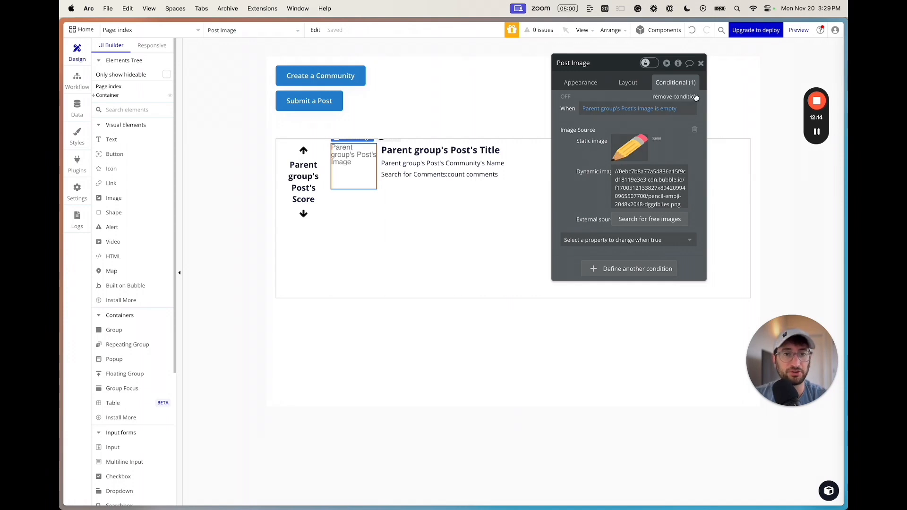
{"action": "left_click", "coordinate": [701, 64]}
{"action": "key", "text": "ctrl+Tab"}
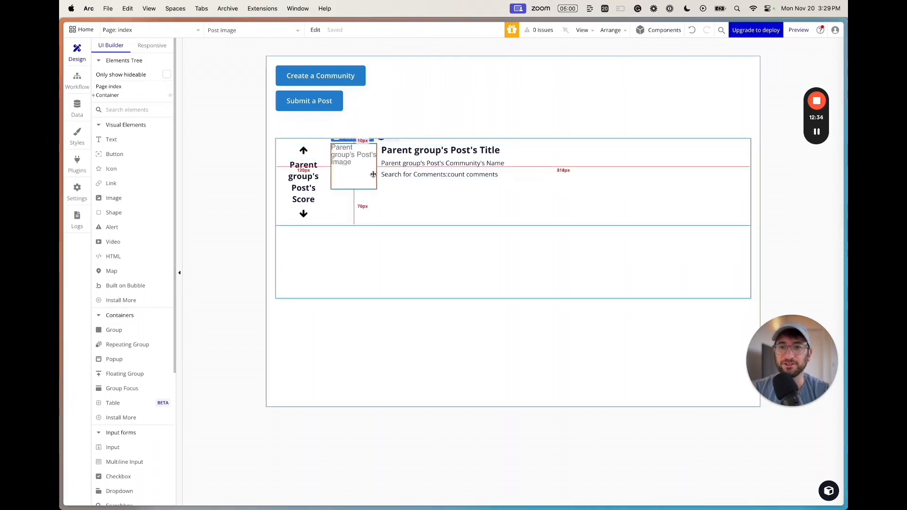
Step: Set the column gap of Group Post to 15 px and check the post list in the preview
{"action": "double_click", "coordinate": [367, 200]}
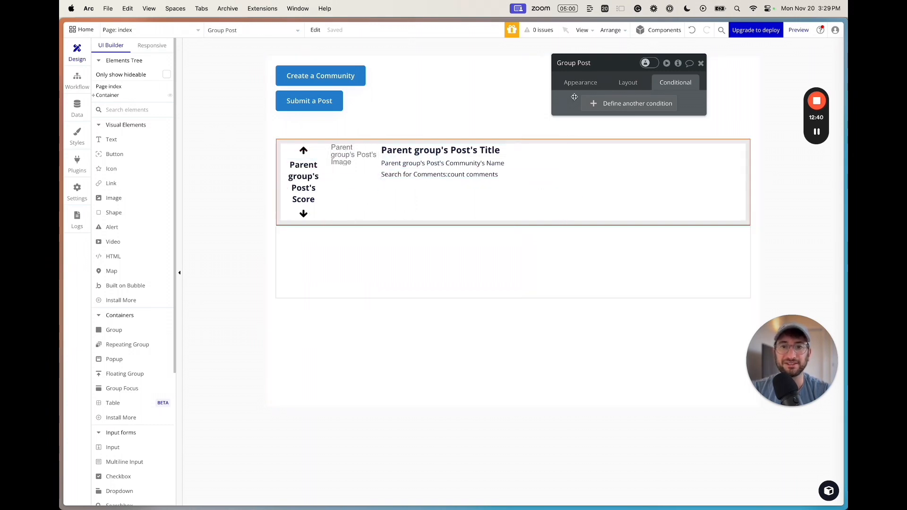
{"action": "left_click", "coordinate": [623, 82]}
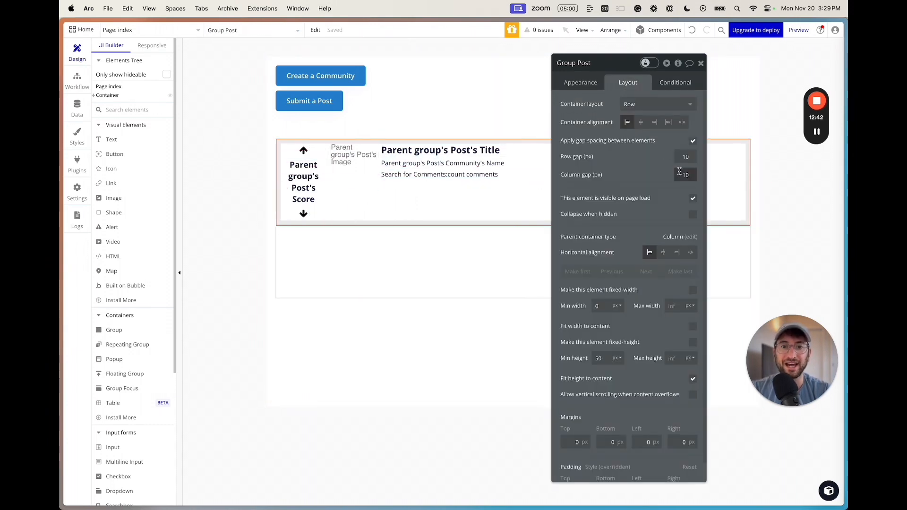
{"action": "type", "text": "15"}
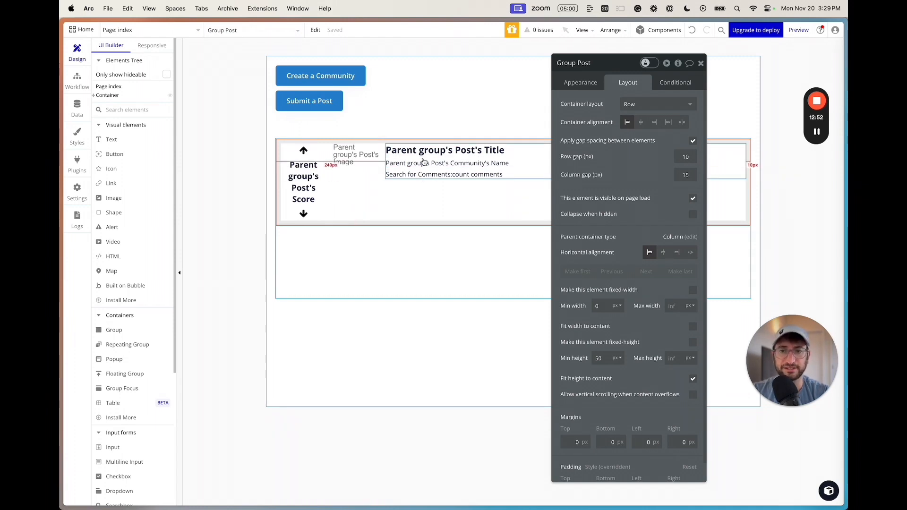
{"action": "key", "text": "ctrl+Tab"}
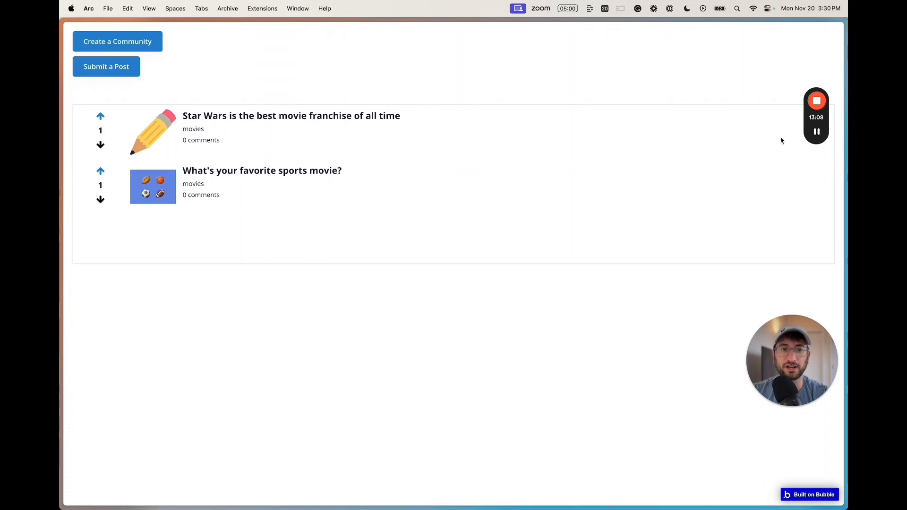
Step: Back in the editor, extend the Upvote icon's color condition with "or This Icon is hovered"
{"action": "key", "text": "ctrl+Tab"}
{"action": "left_click", "coordinate": [304, 151]}
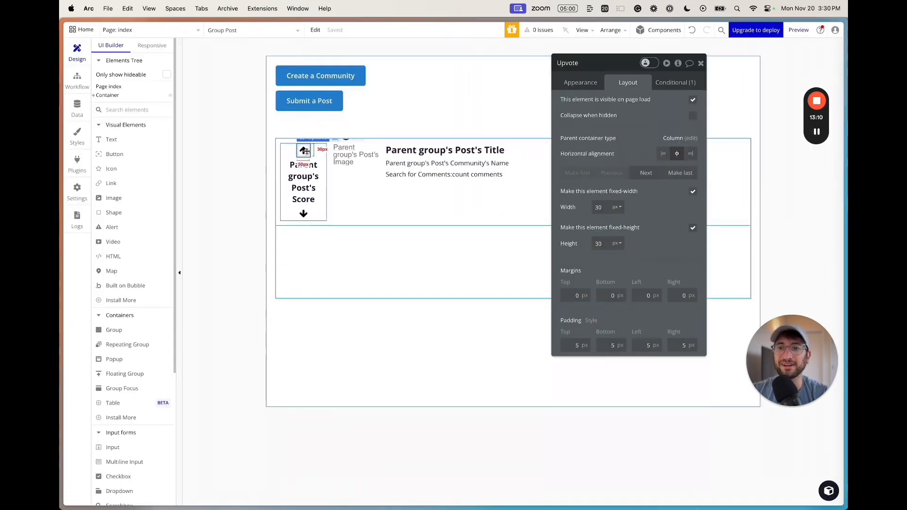
{"action": "left_click", "coordinate": [675, 82]}
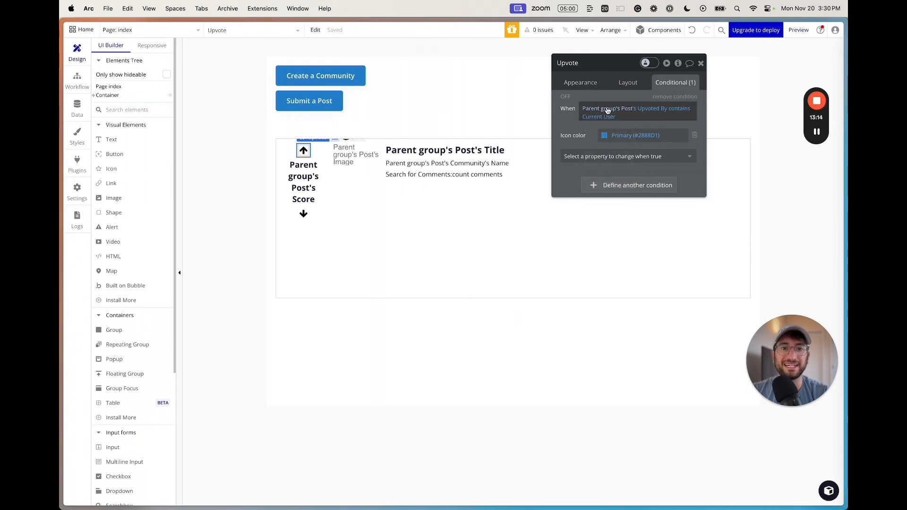
{"action": "left_click", "coordinate": [629, 117]}
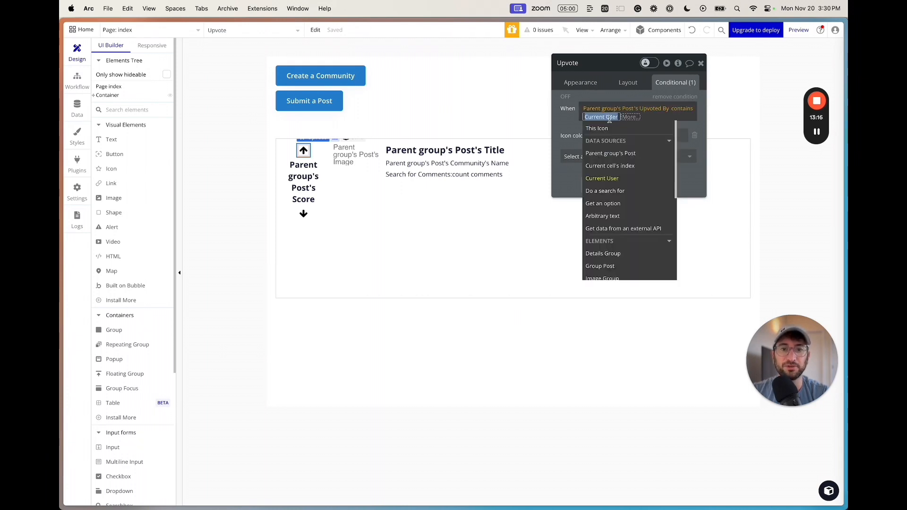
{"action": "type", "text": "or"}
{"action": "left_click", "coordinate": [631, 140]}
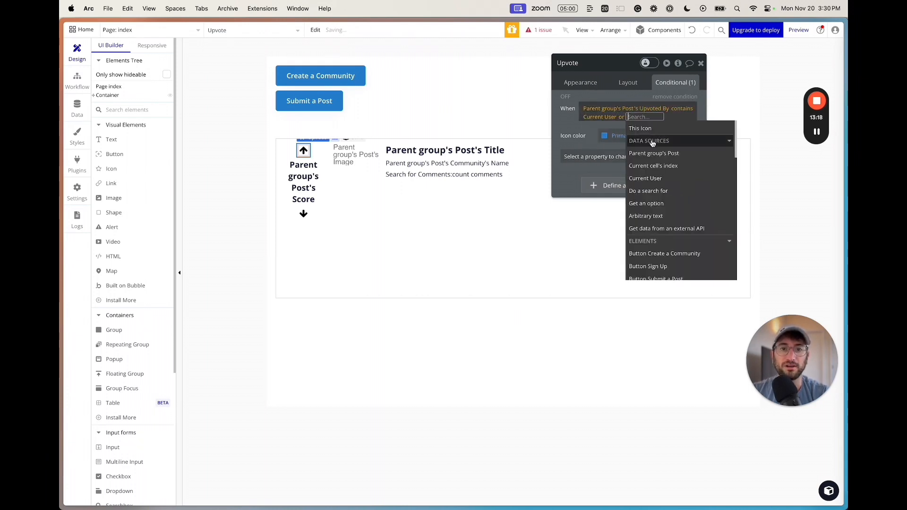
{"action": "left_click", "coordinate": [654, 131]}
{"action": "type", "text": "is"}
{"action": "left_click", "coordinate": [675, 152]}
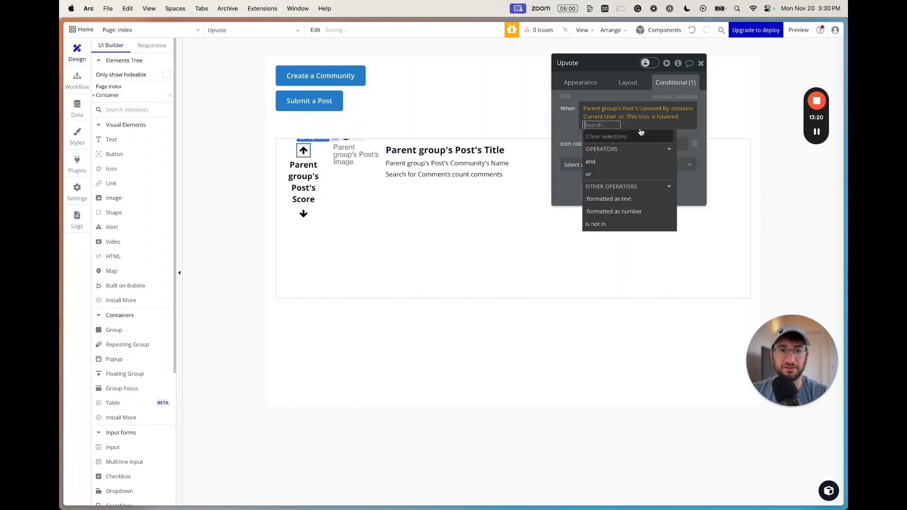
{"action": "left_click", "coordinate": [577, 120]}
Step: Extend the Downvote icon's color condition with "or This Icon is hovered"
{"action": "left_click", "coordinate": [303, 214]}
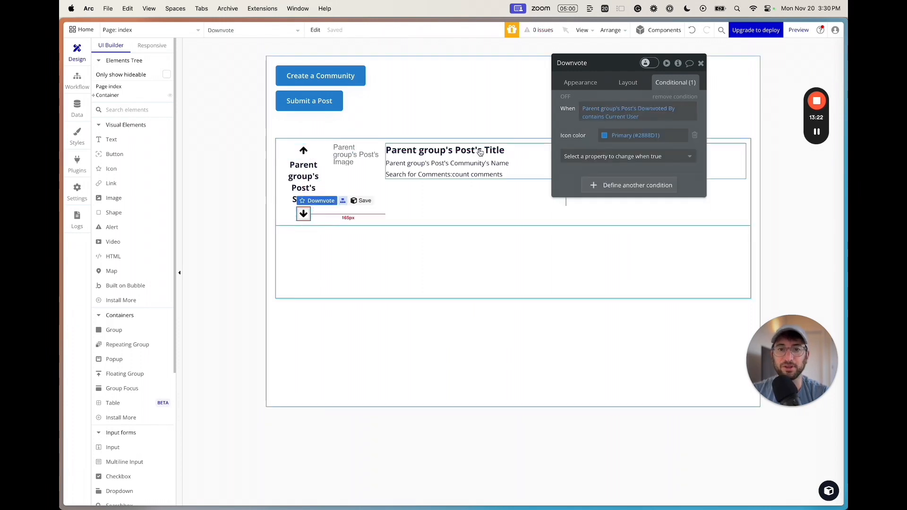
{"action": "left_click", "coordinate": [633, 120]}
{"action": "left_click", "coordinate": [648, 117]}
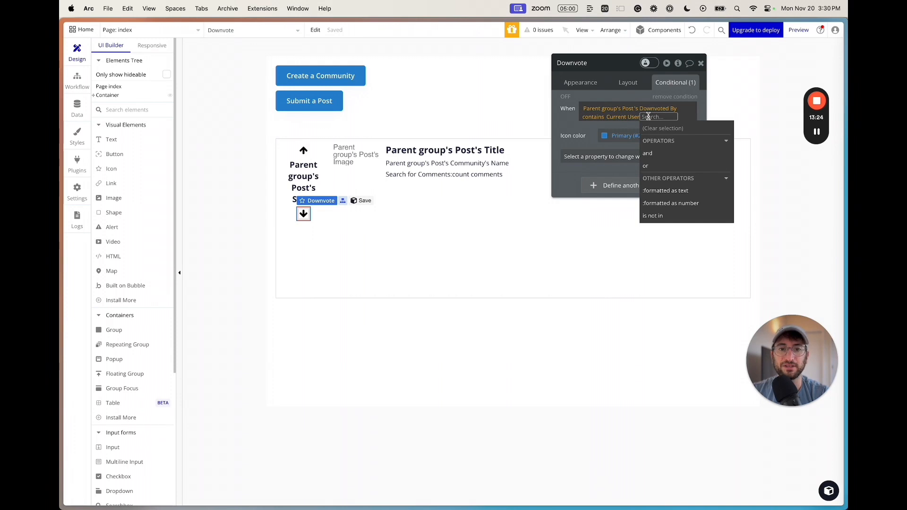
{"action": "type", "text": "or"}
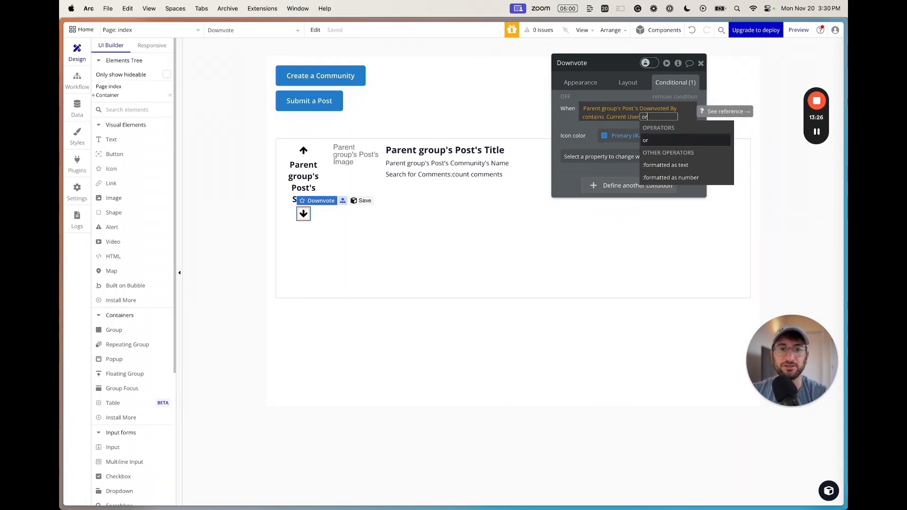
{"action": "key", "text": "Return"}
{"action": "type", "text": "this"}
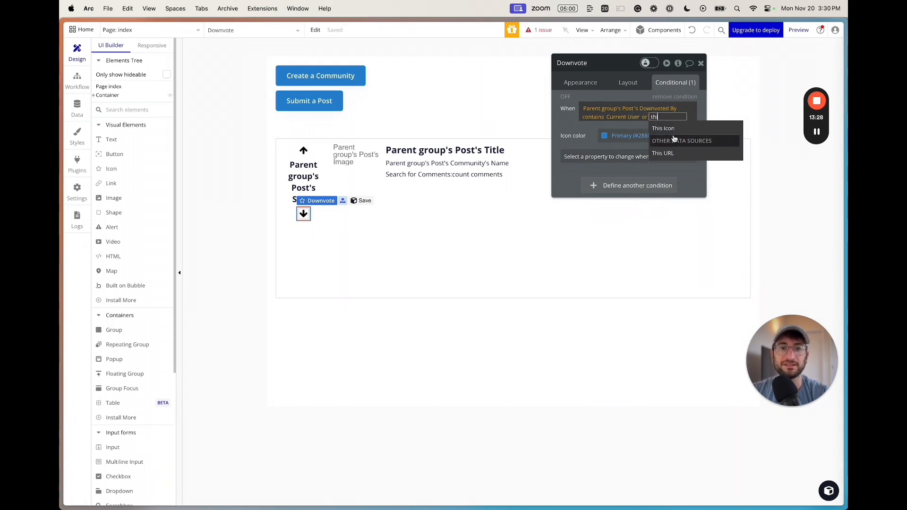
{"action": "key", "text": "Return"}
{"action": "type", "text": "is Icon is"}
{"action": "left_click", "coordinate": [648, 162]}
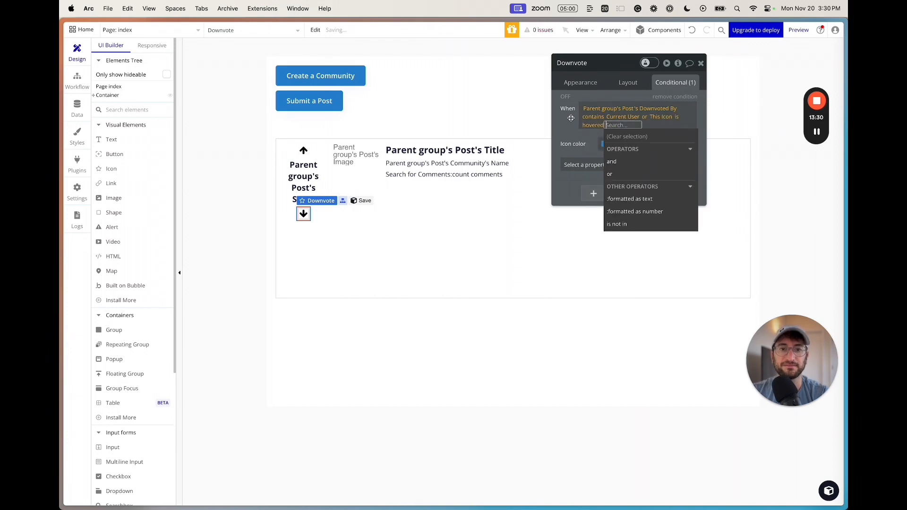
Step: Test the vote icons in the preview by downvoting the Star Wars post and switching back to an upvote
{"action": "left_click", "coordinate": [813, 135]}
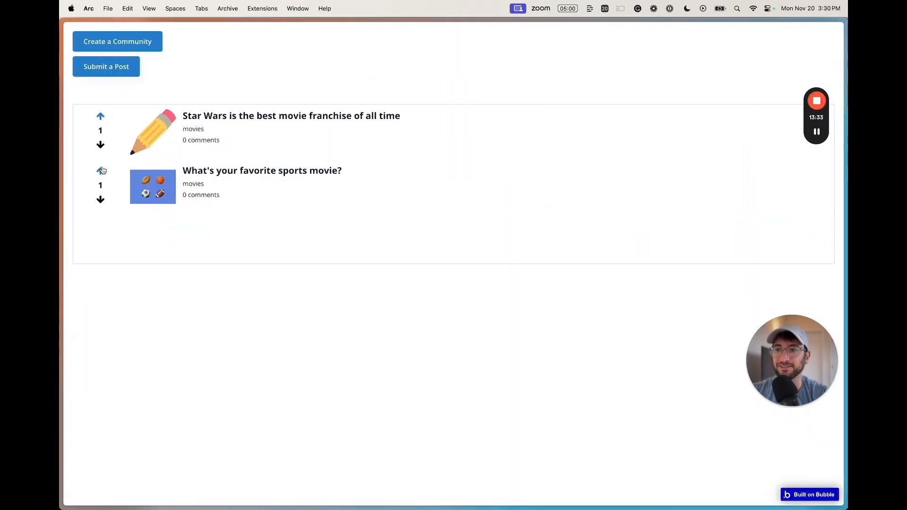
{"action": "left_click", "coordinate": [100, 149]}
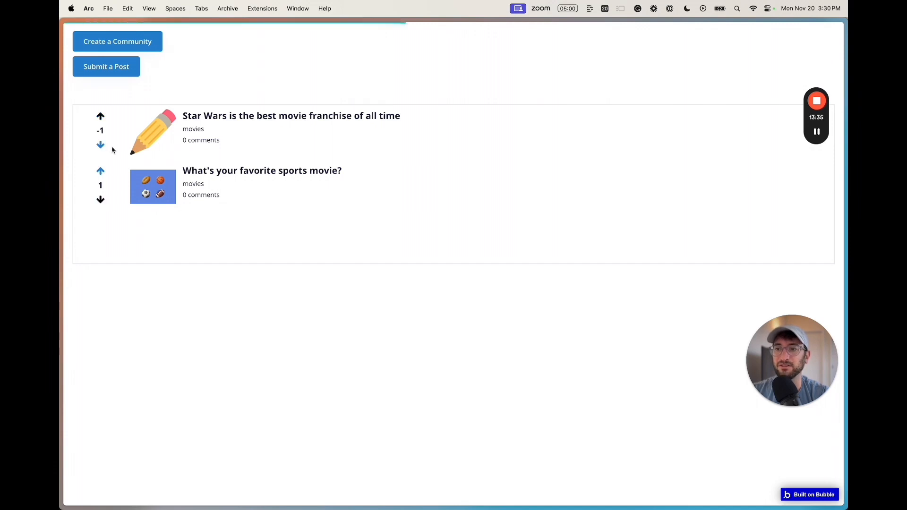
{"action": "left_click", "coordinate": [100, 117]}
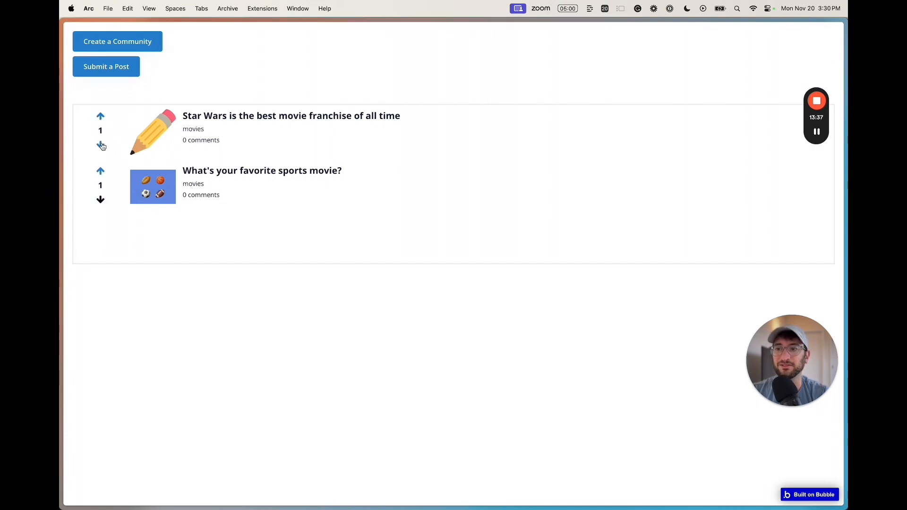